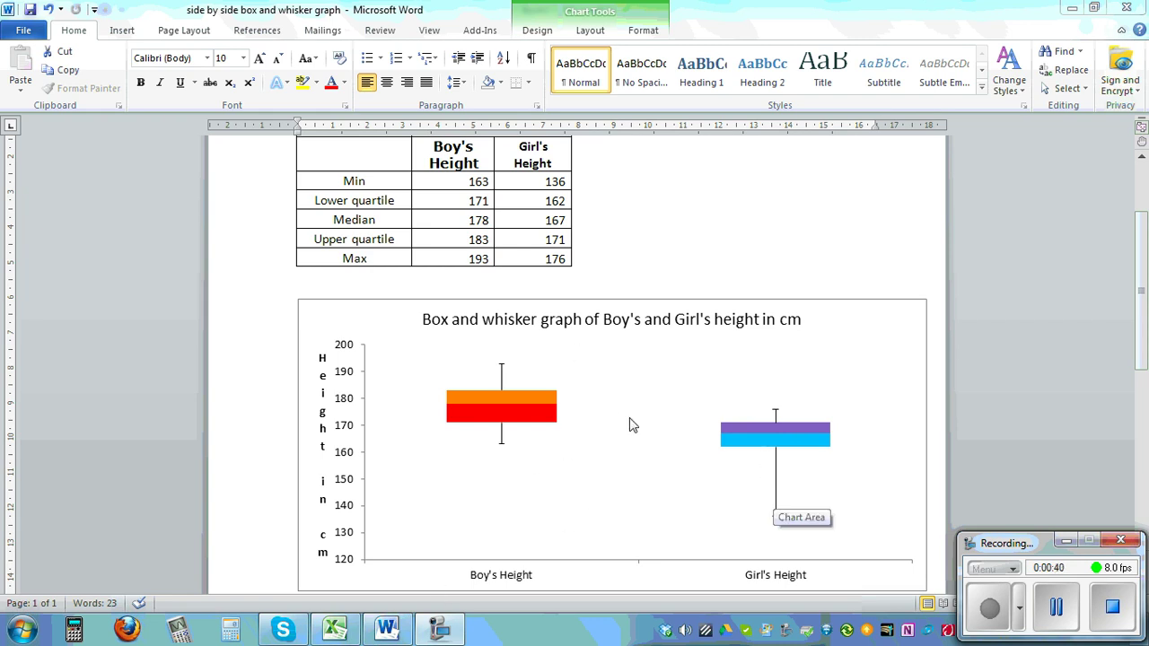
Step: Enter =MIN(B2:B26) in H8 so the boys' minimum height shows 163
click(332, 630)
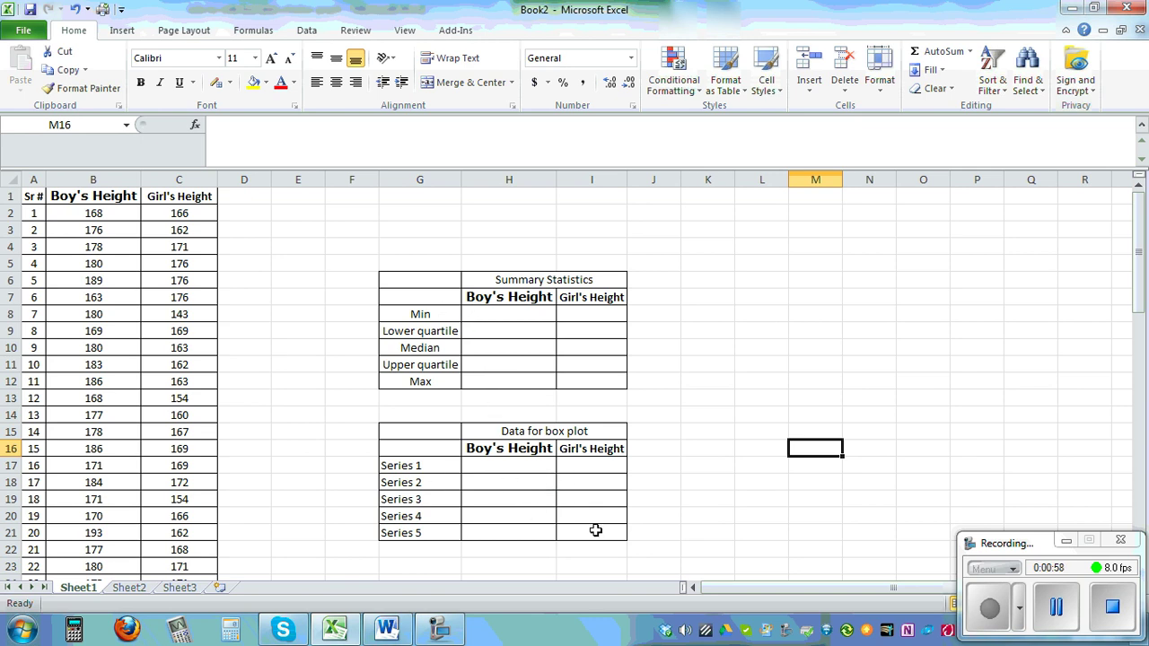
click(479, 313)
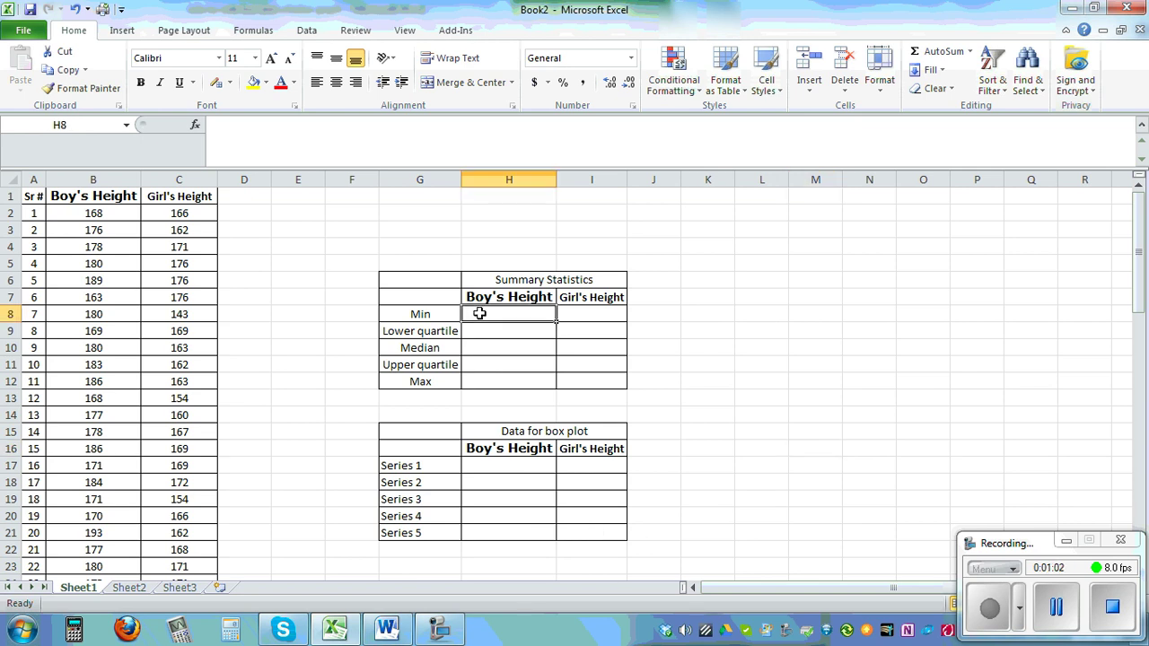
text(=min()
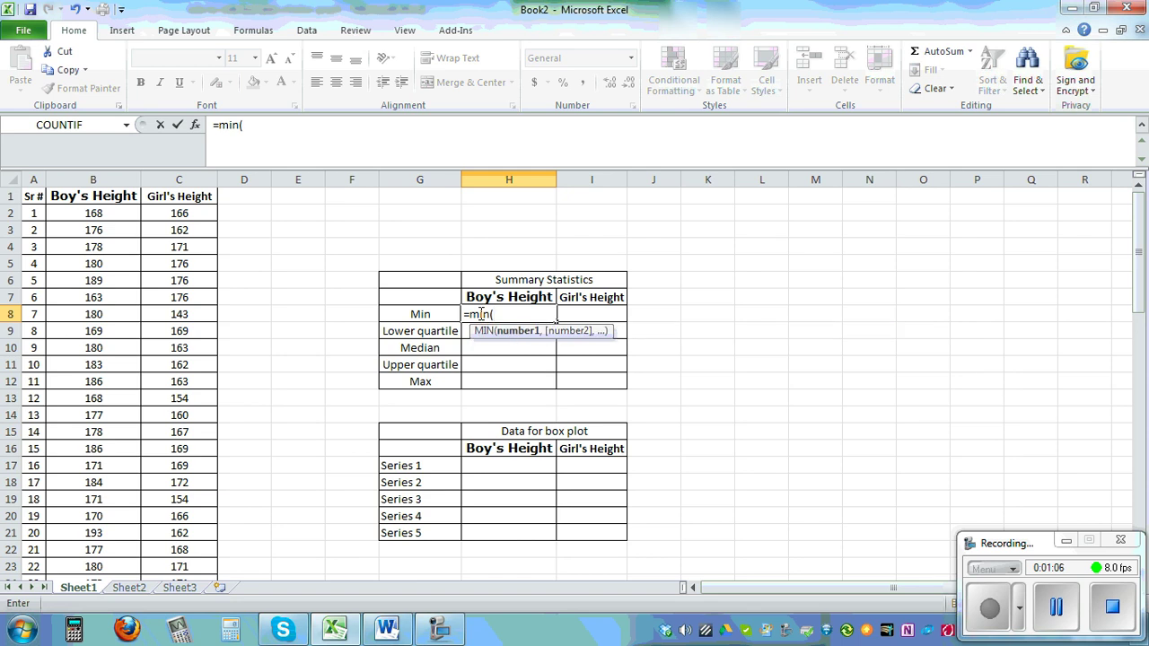
click(94, 211)
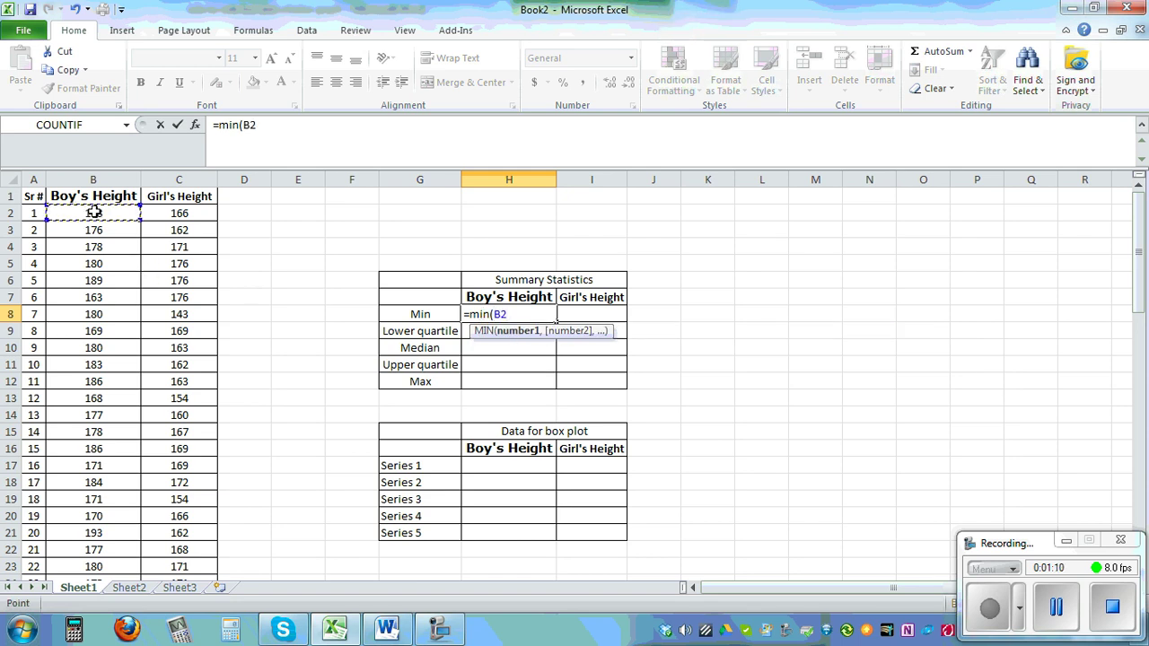
key(ctrl+shift+Down)
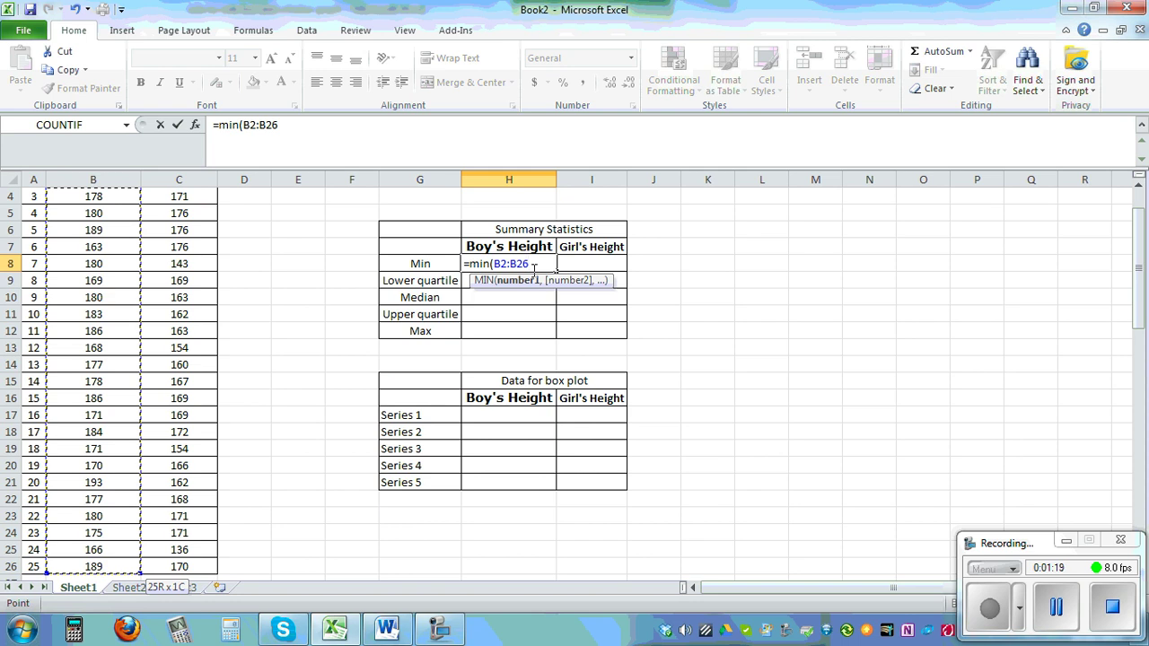
drag(533, 264, 493, 264)
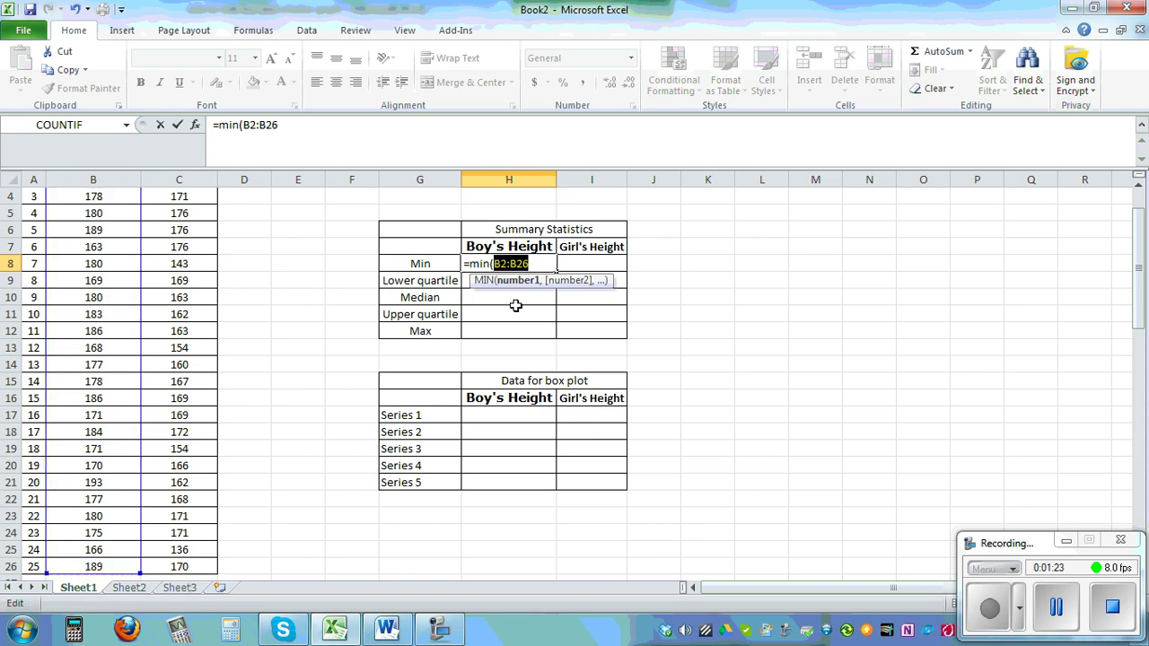
key(ctrl+c)
click(532, 264)
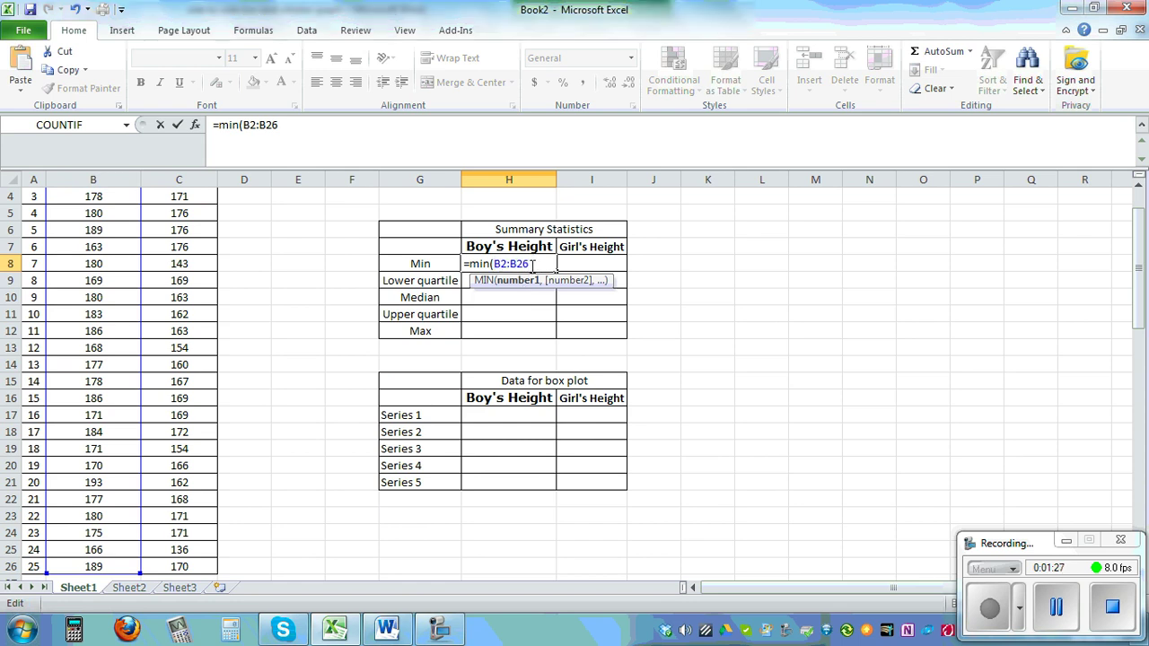
text())
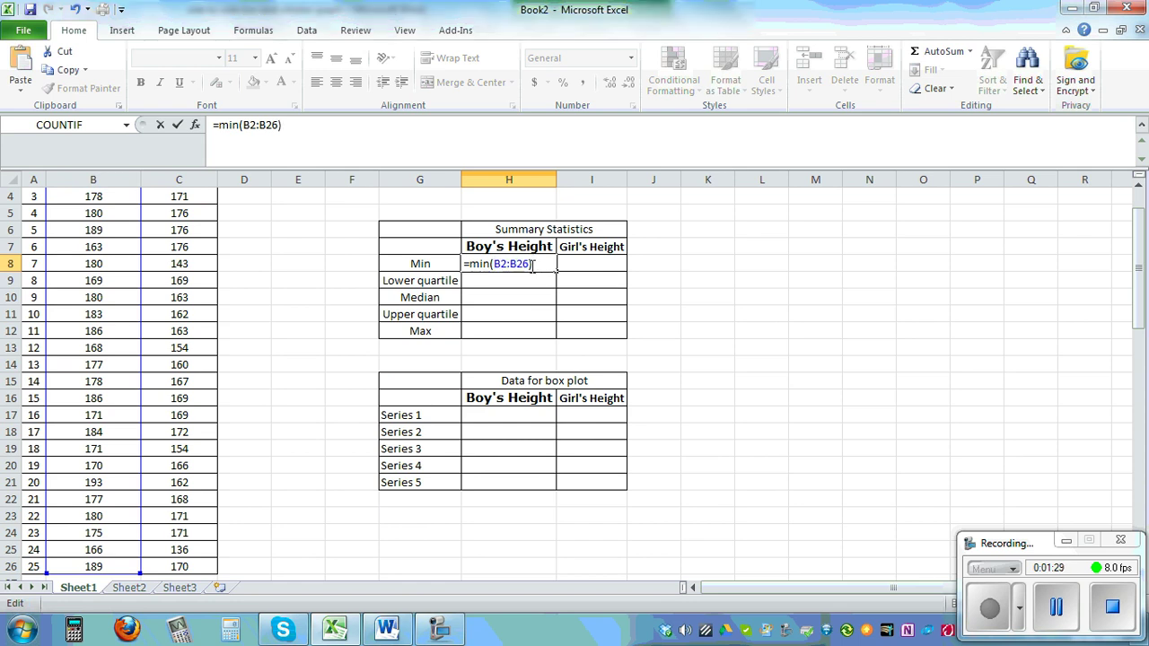
key(Return)
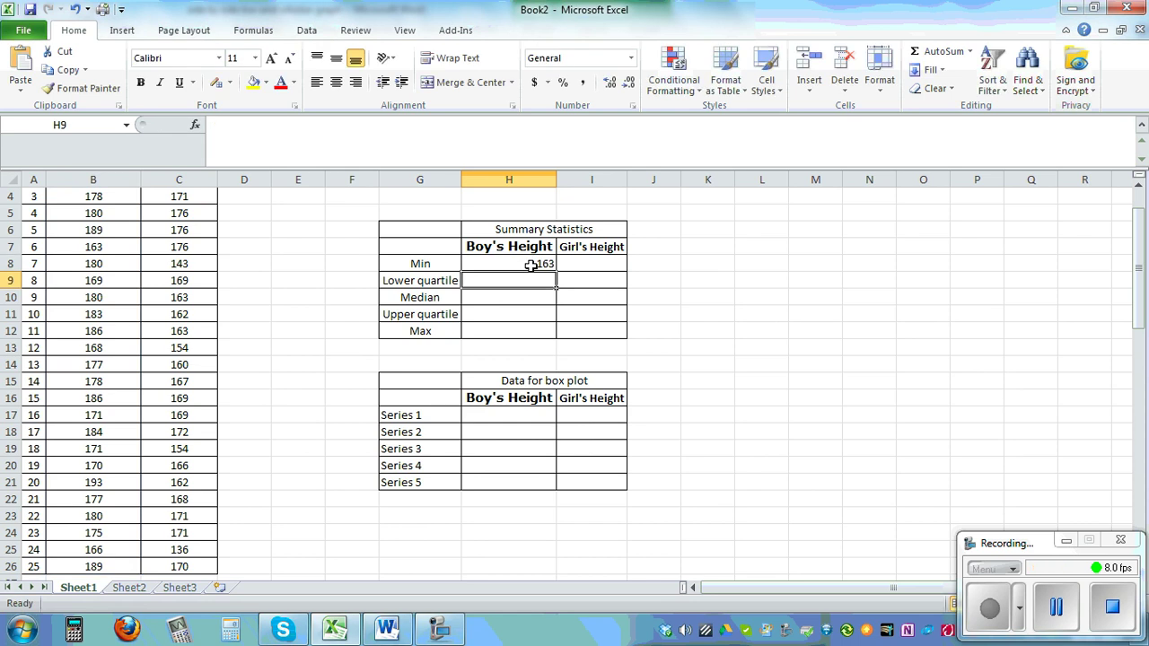
Step: Enter QUARTILE, MEDIAN and MAX formulas on B2:B26 in H9:H12: 171, 178, 183, 193
scroll(534, 269, up, 1)
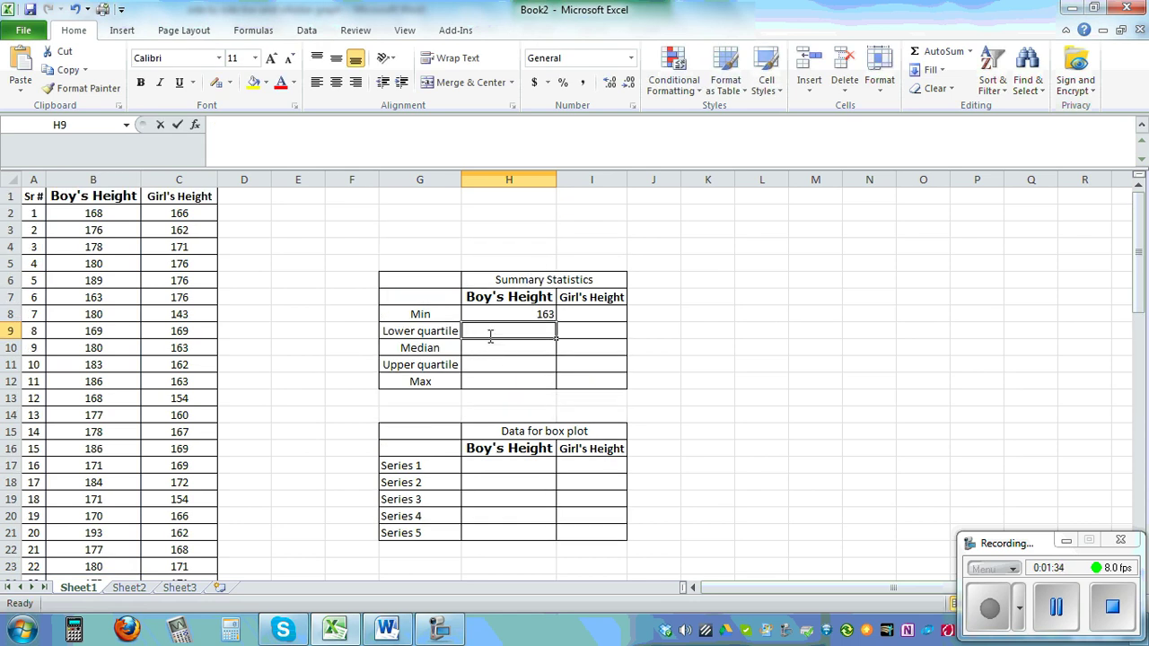
text(=qua)
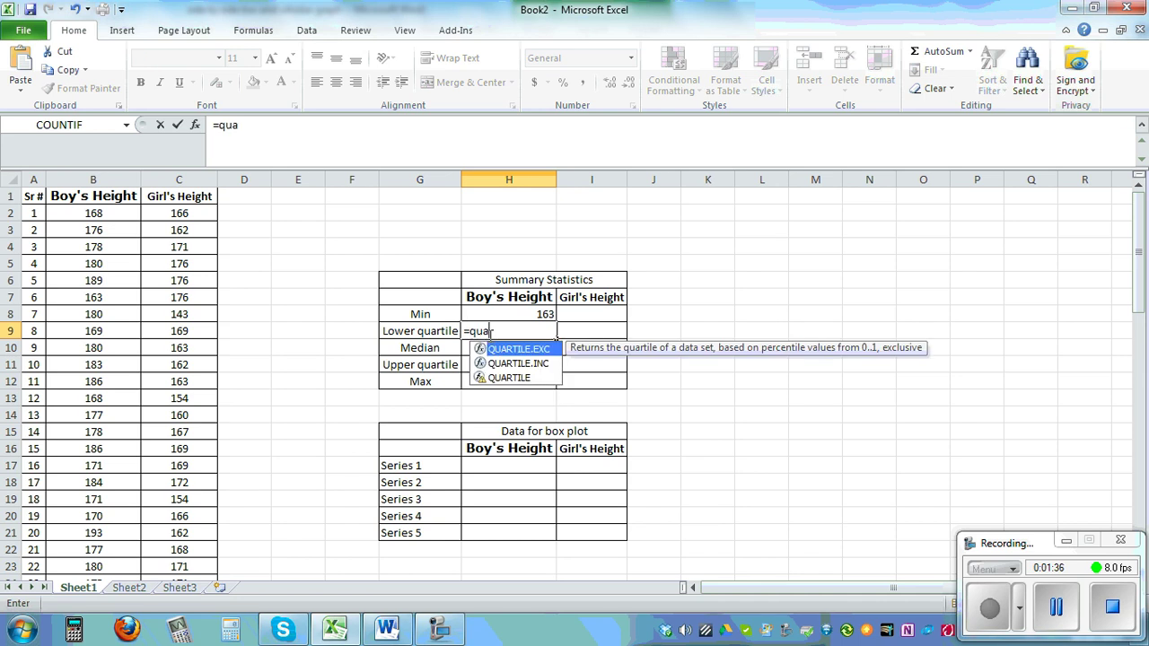
text(rtile()
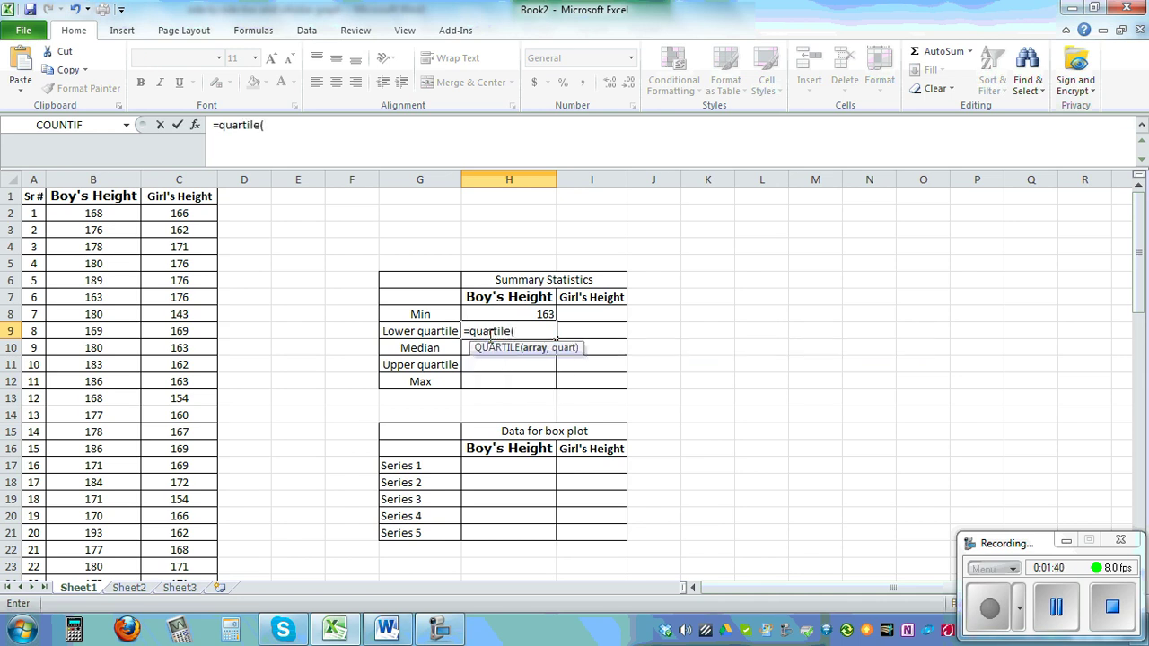
text(B2:B26)
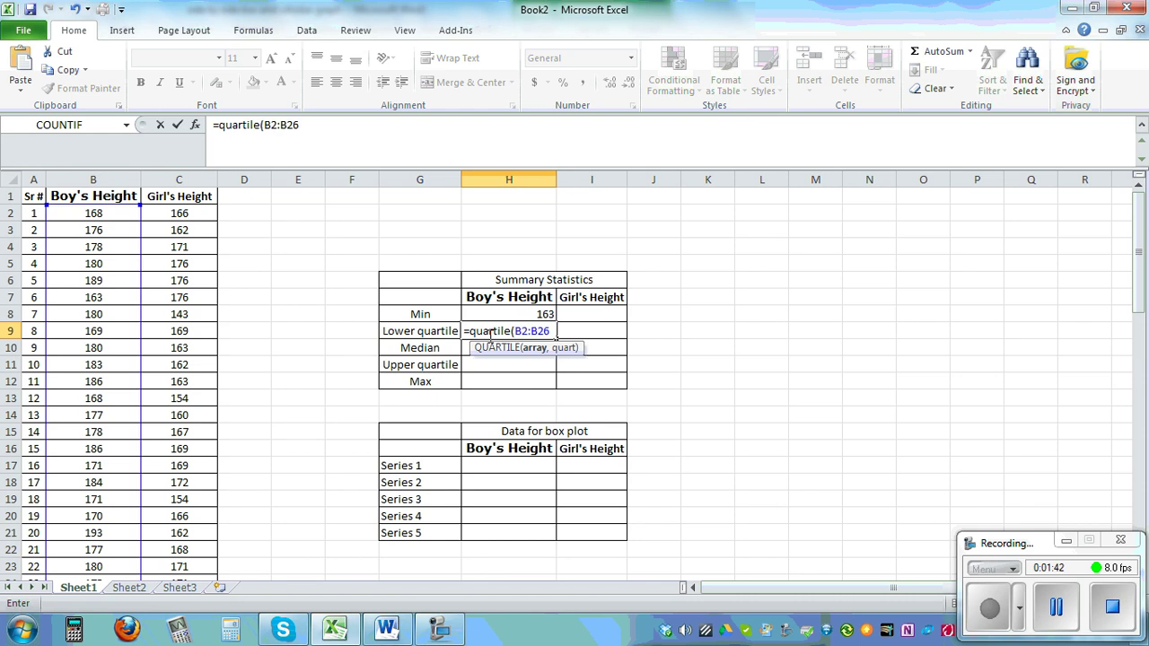
text(,1)
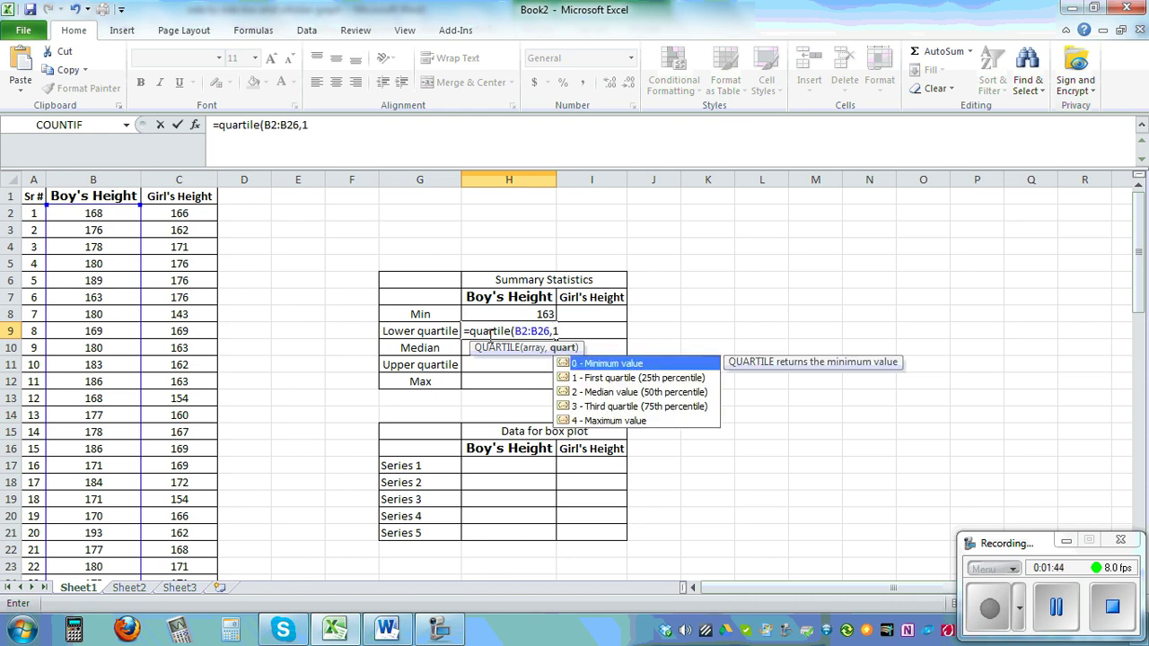
text())
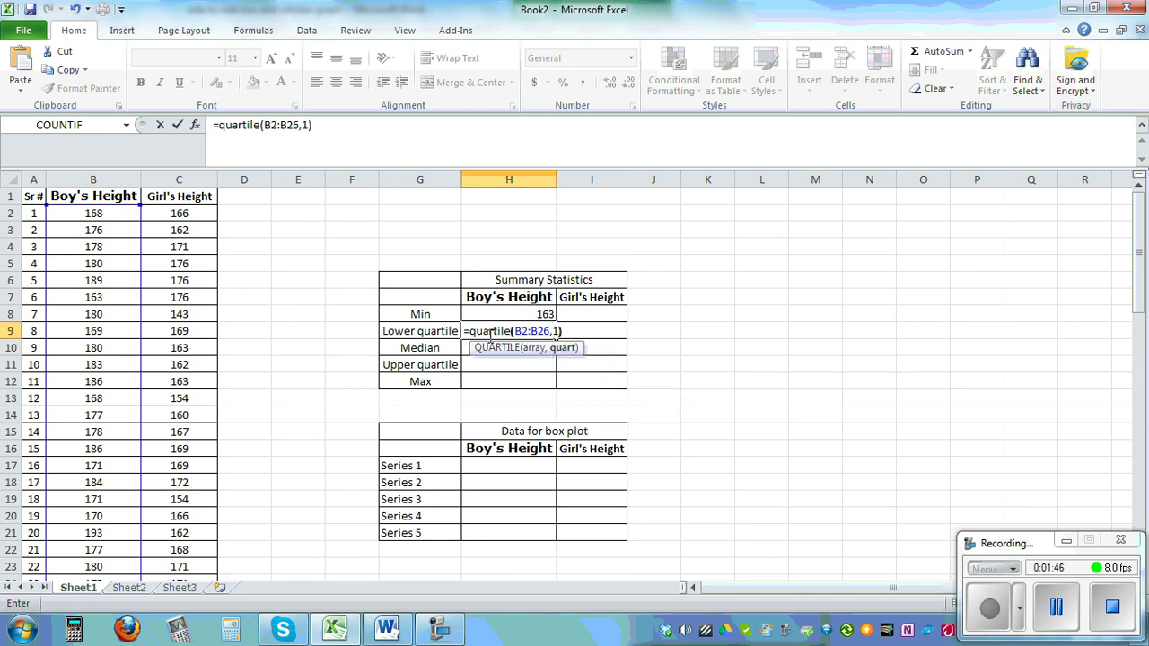
key(Return)
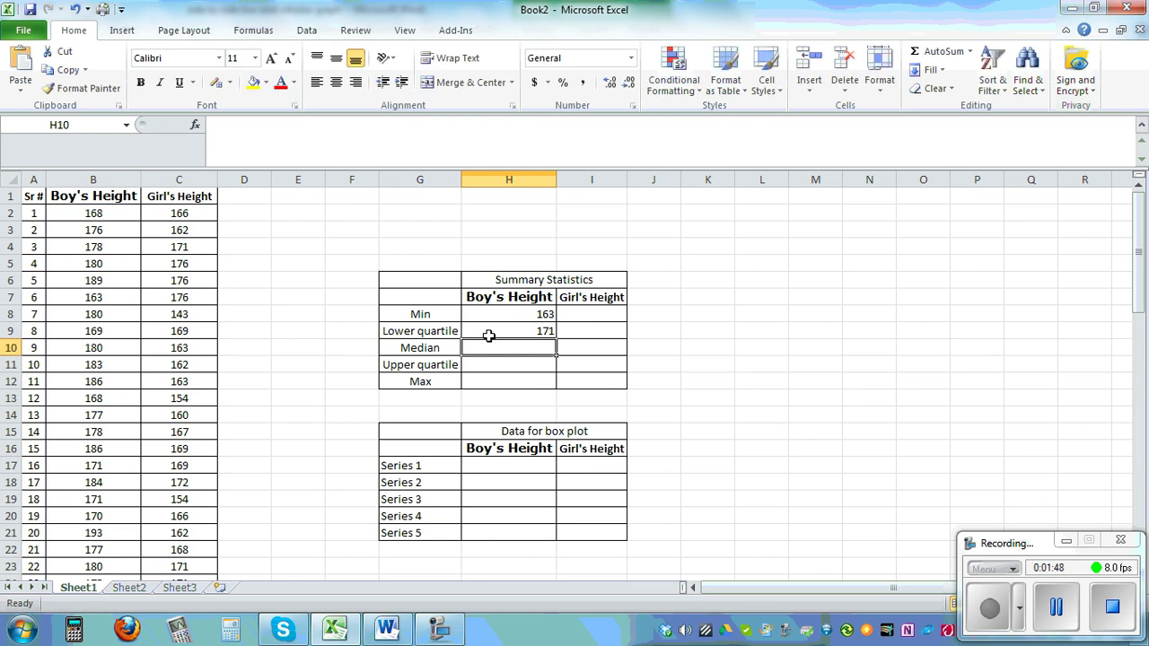
text(=meid)
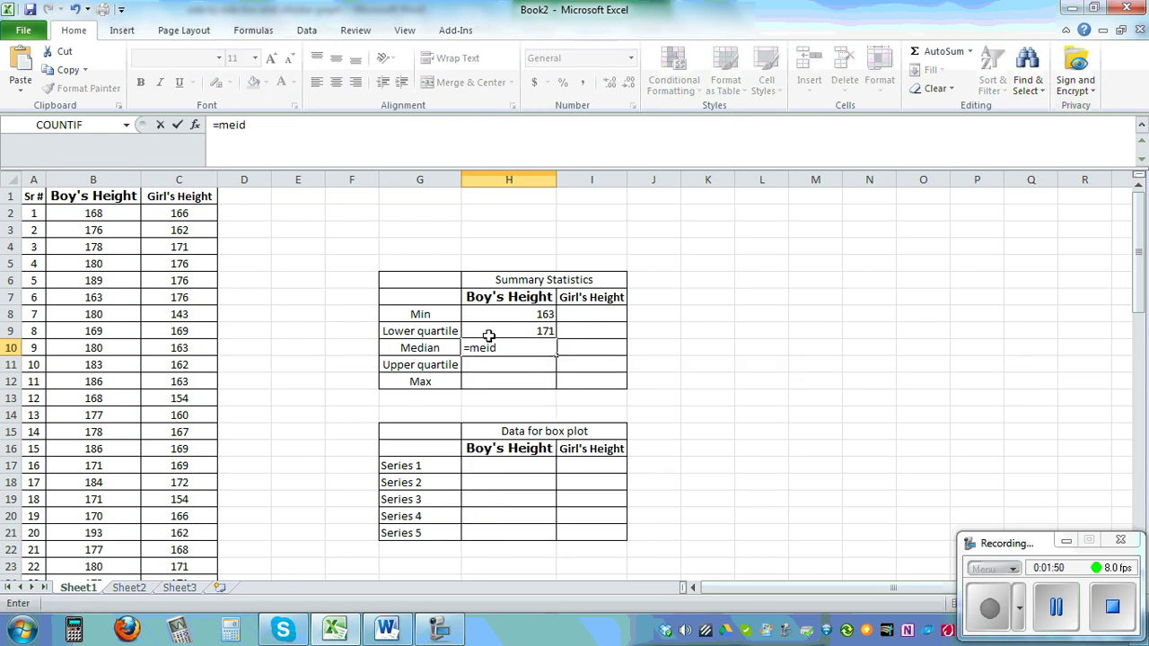
key(BackSpace)
key(BackSpace)
text(dian)
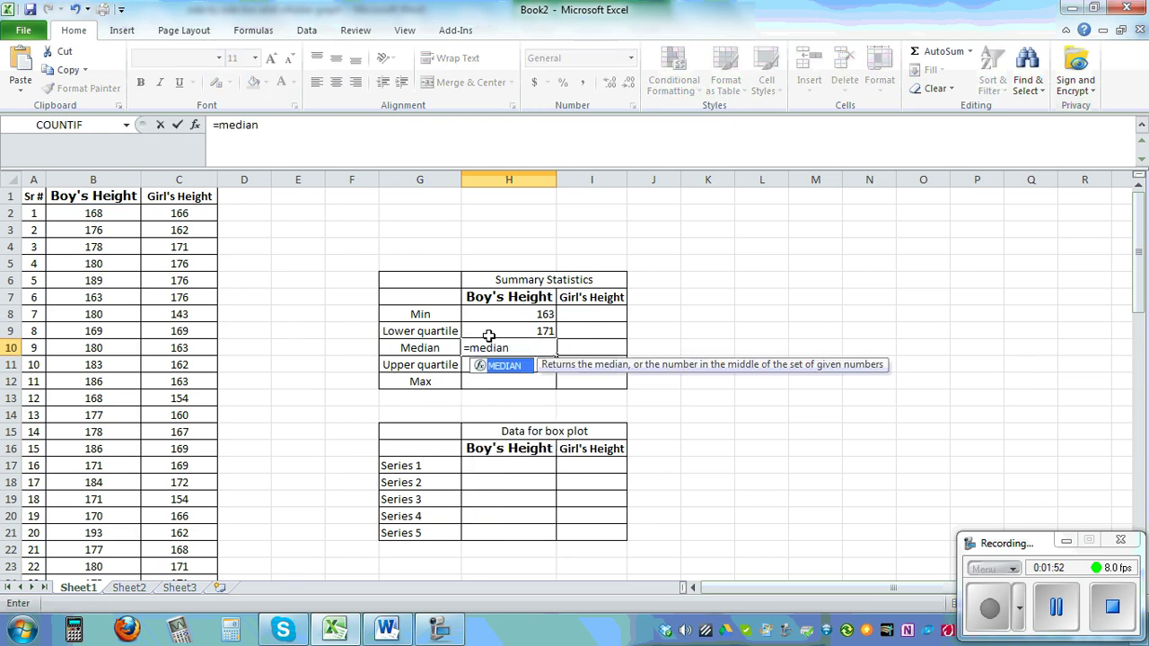
text((B2:B26)
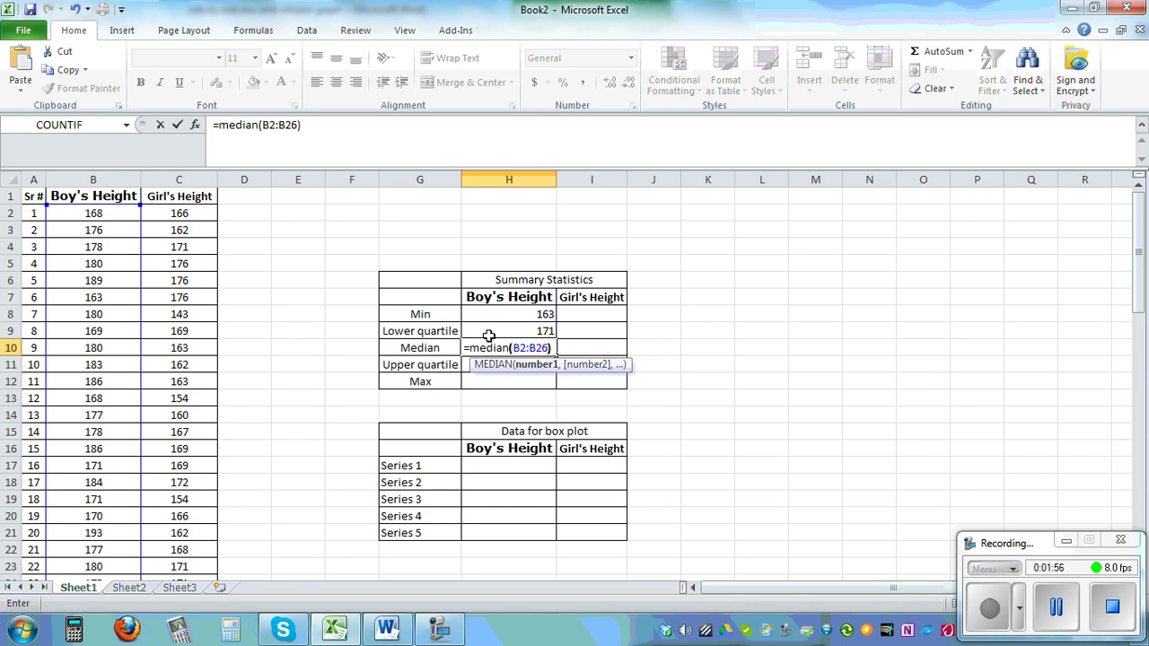
key(Return)
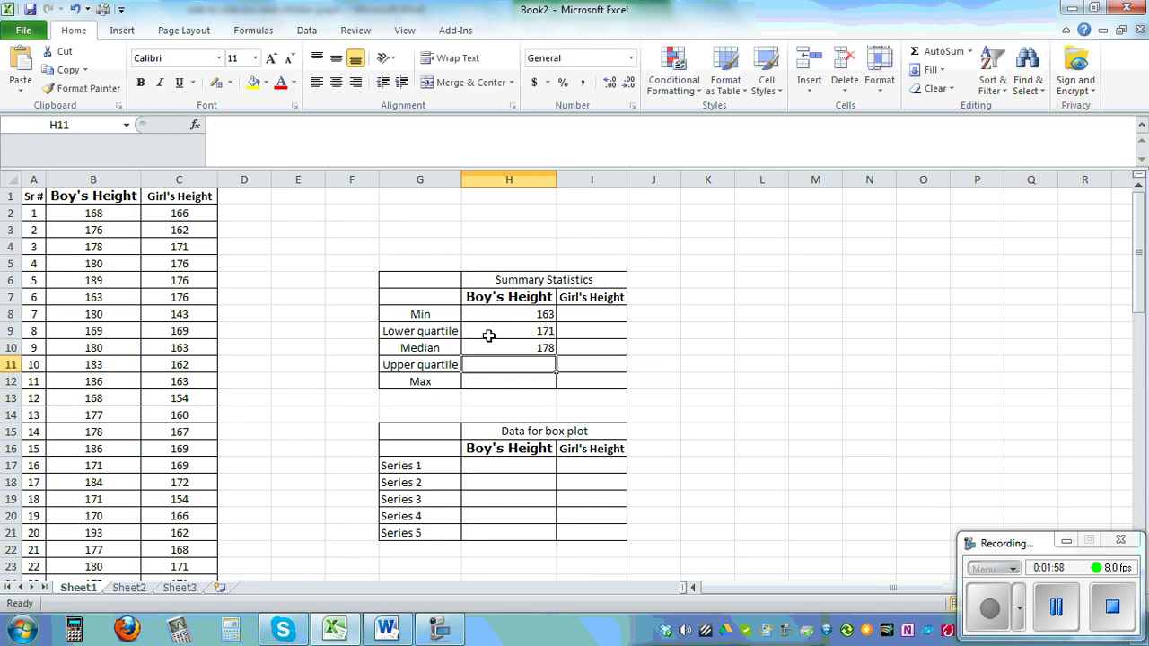
text(=)
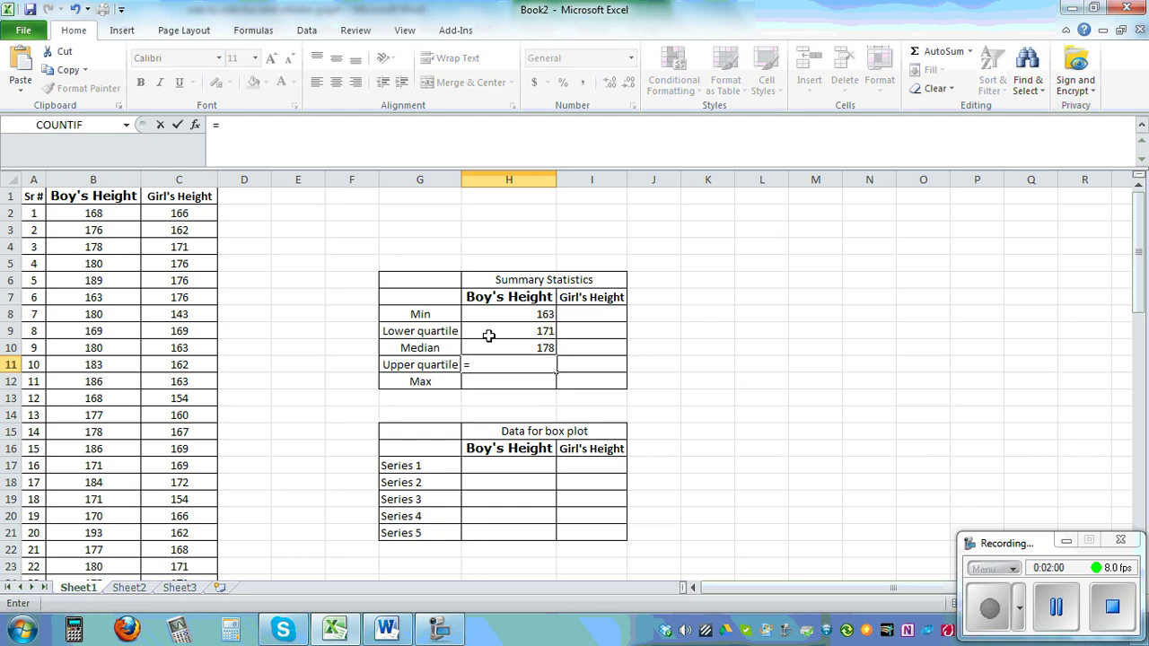
text(quartile)
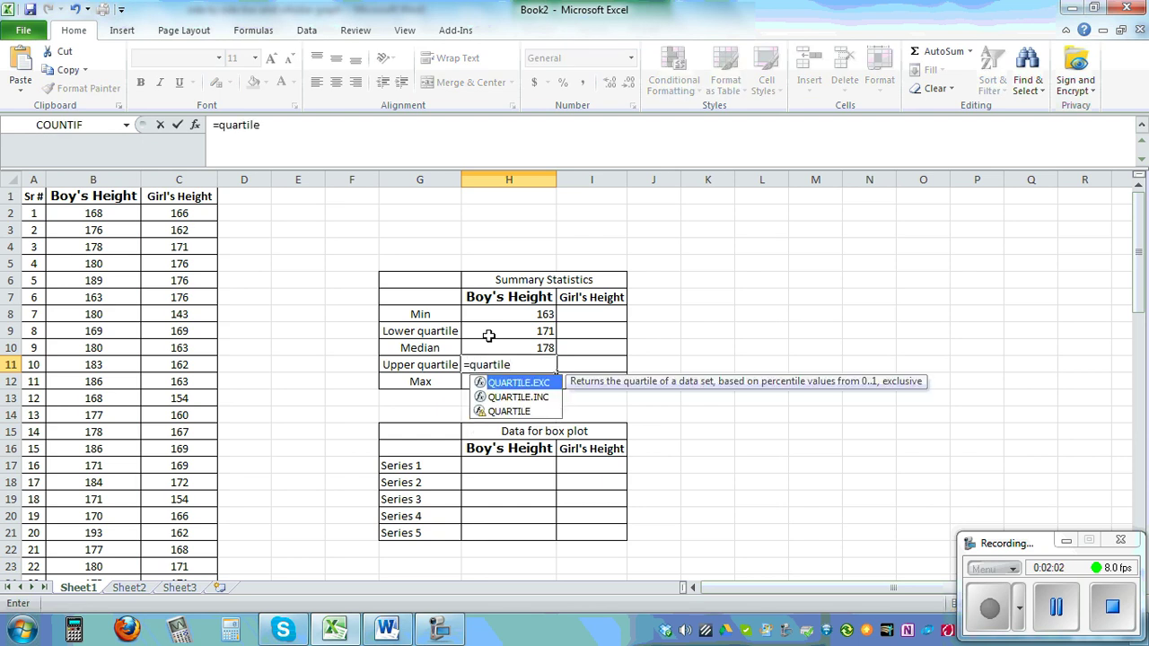
text(()
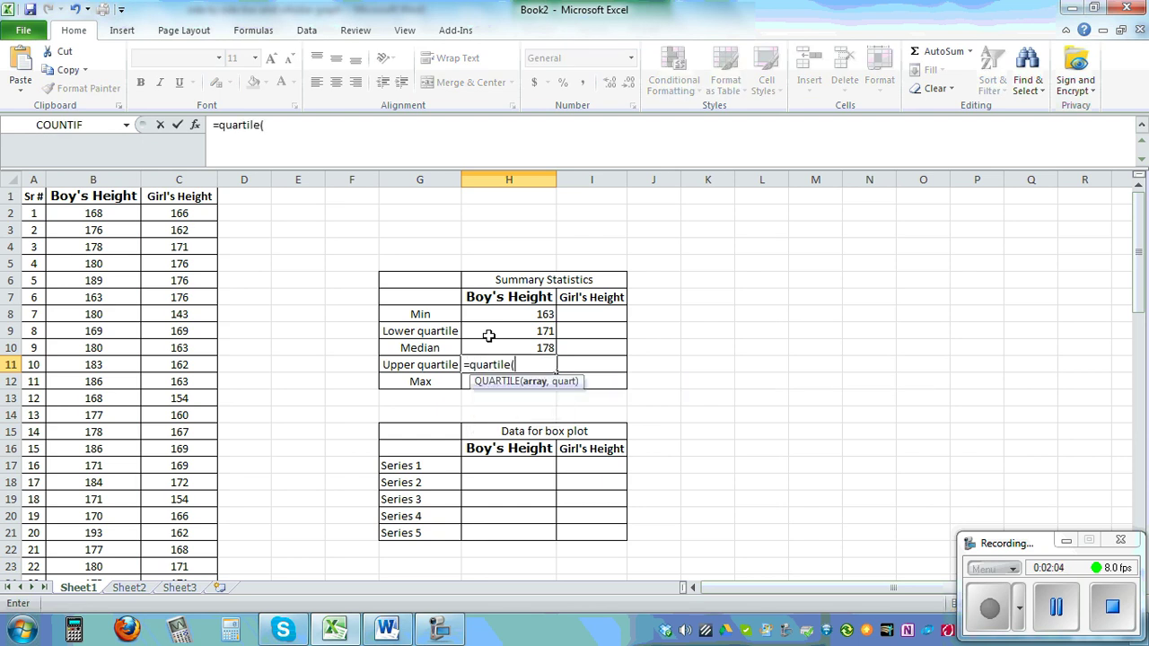
text(B2:B26,)
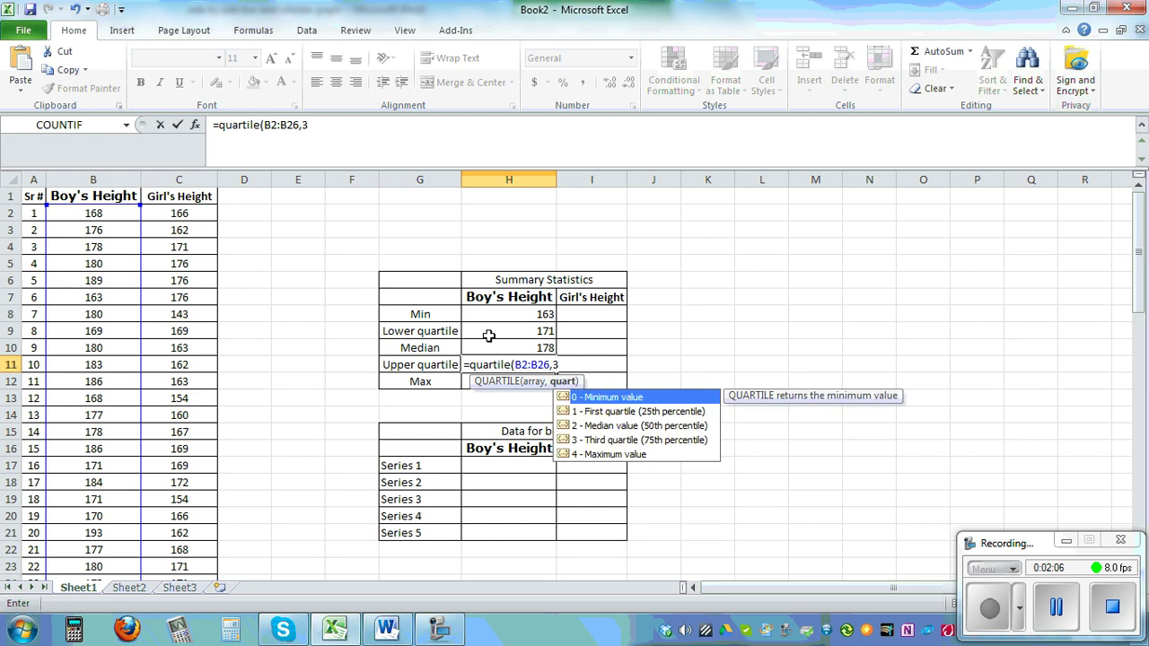
text(3))
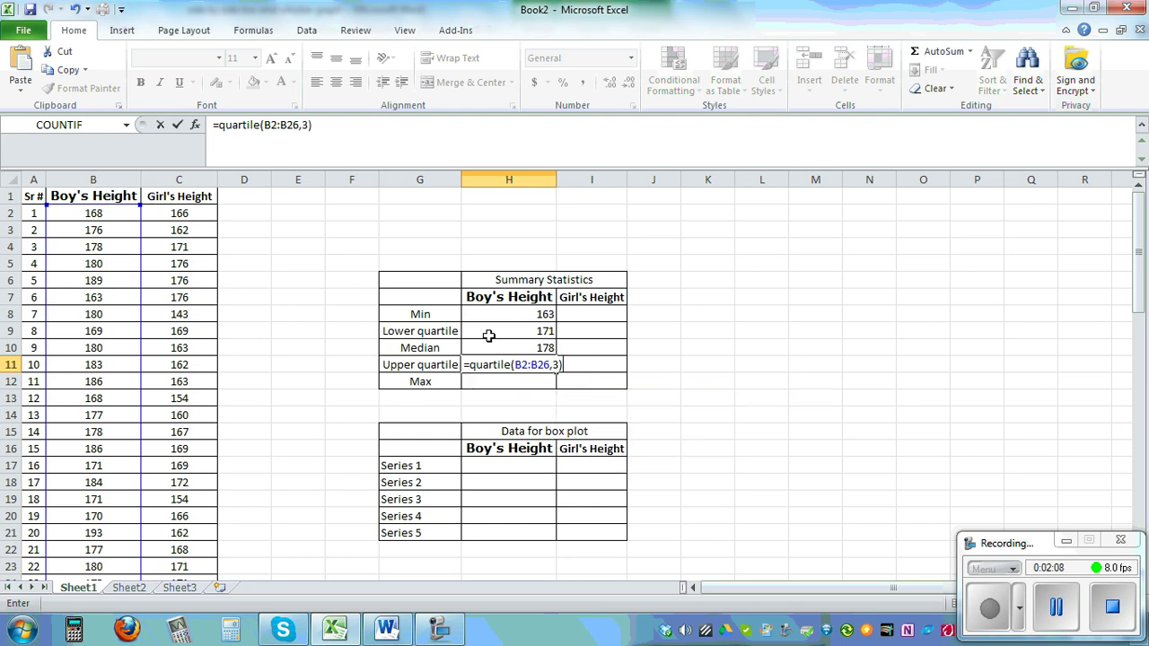
key(Return)
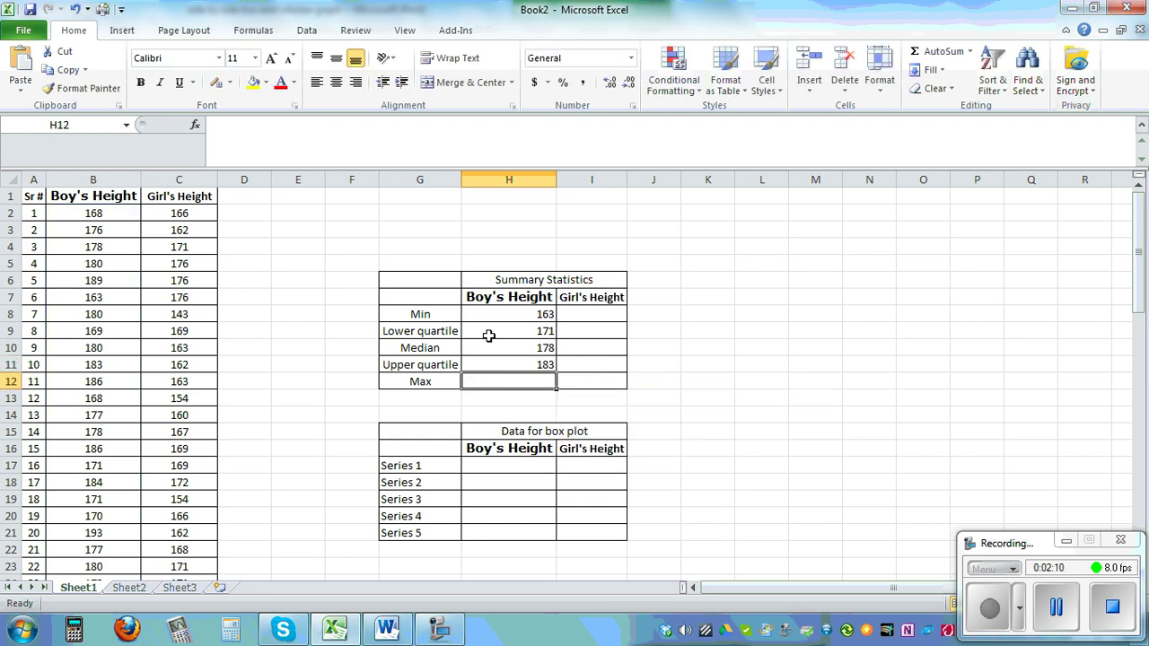
text(=max)
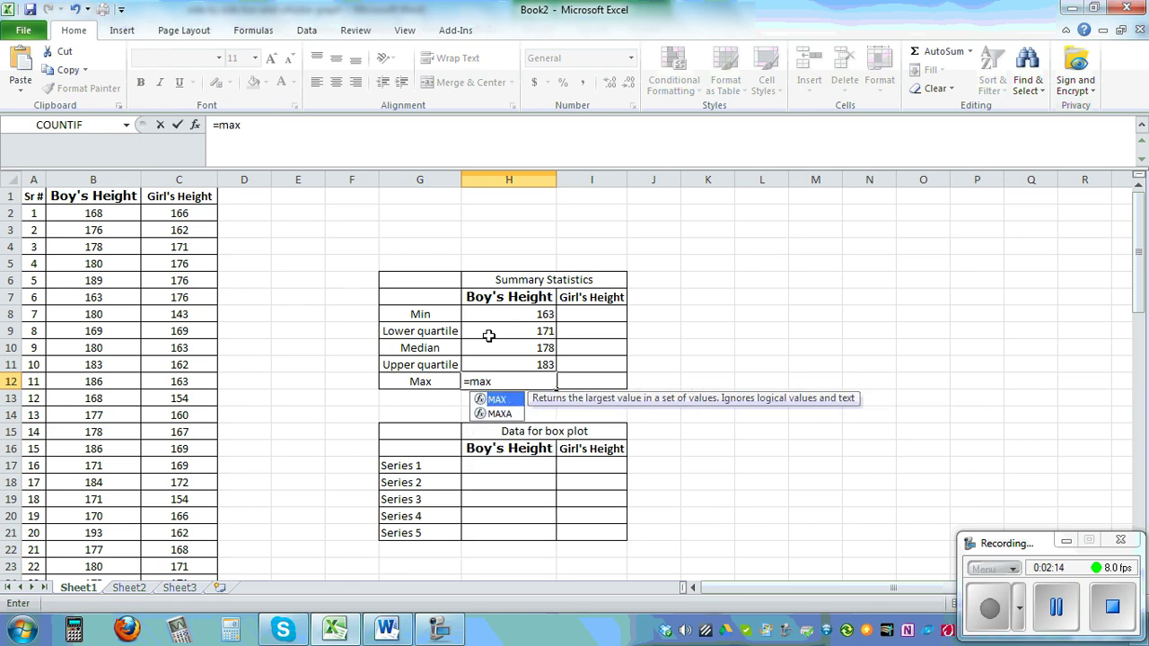
text((B2:B26)
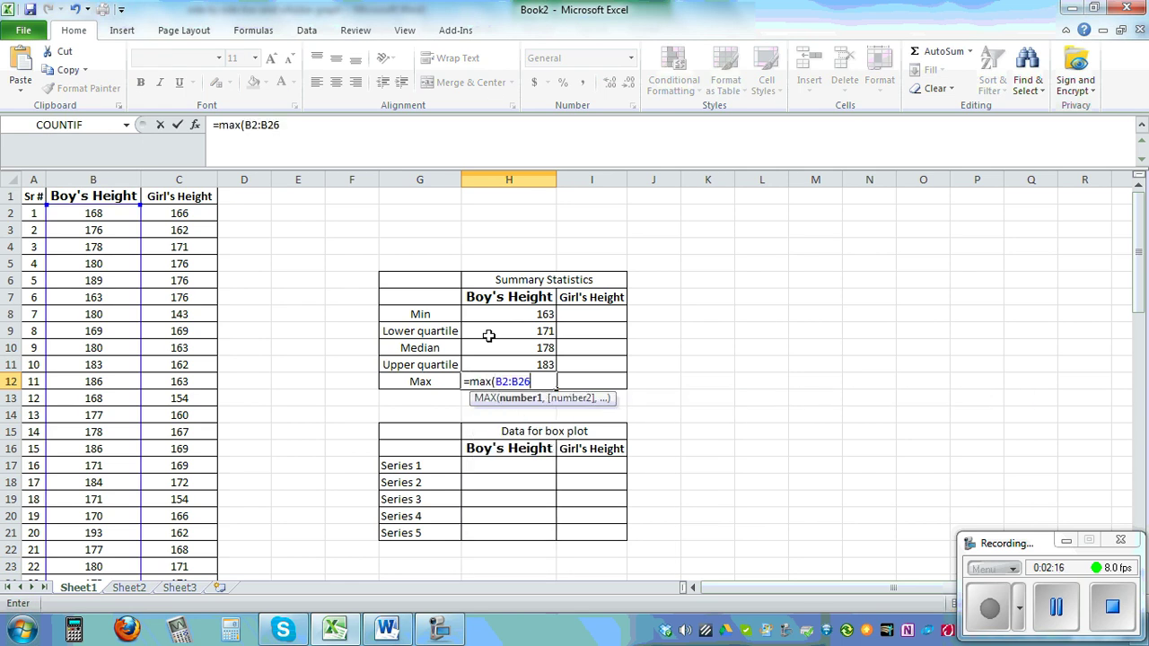
key(Return)
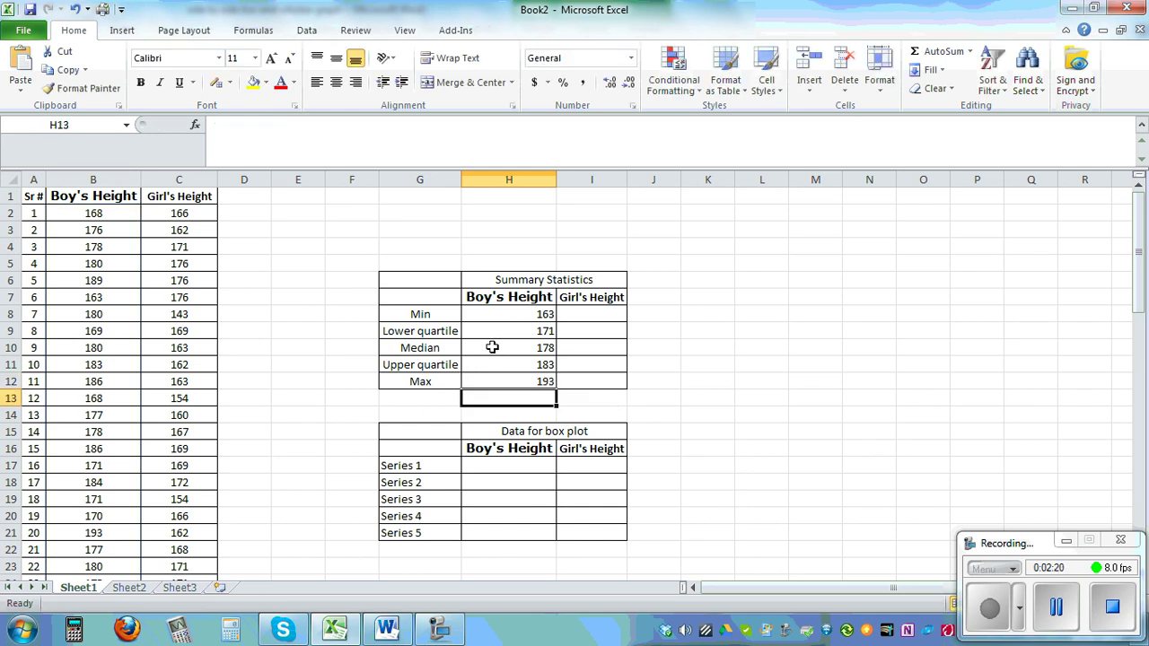
drag(496, 314, 614, 391)
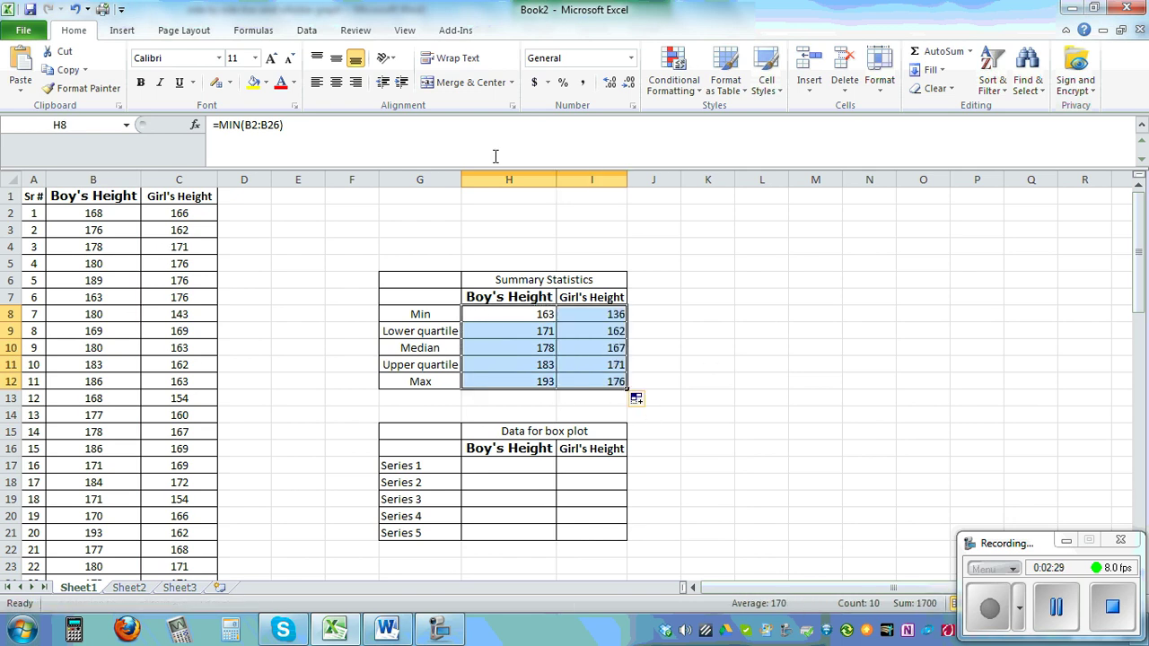
click(356, 143)
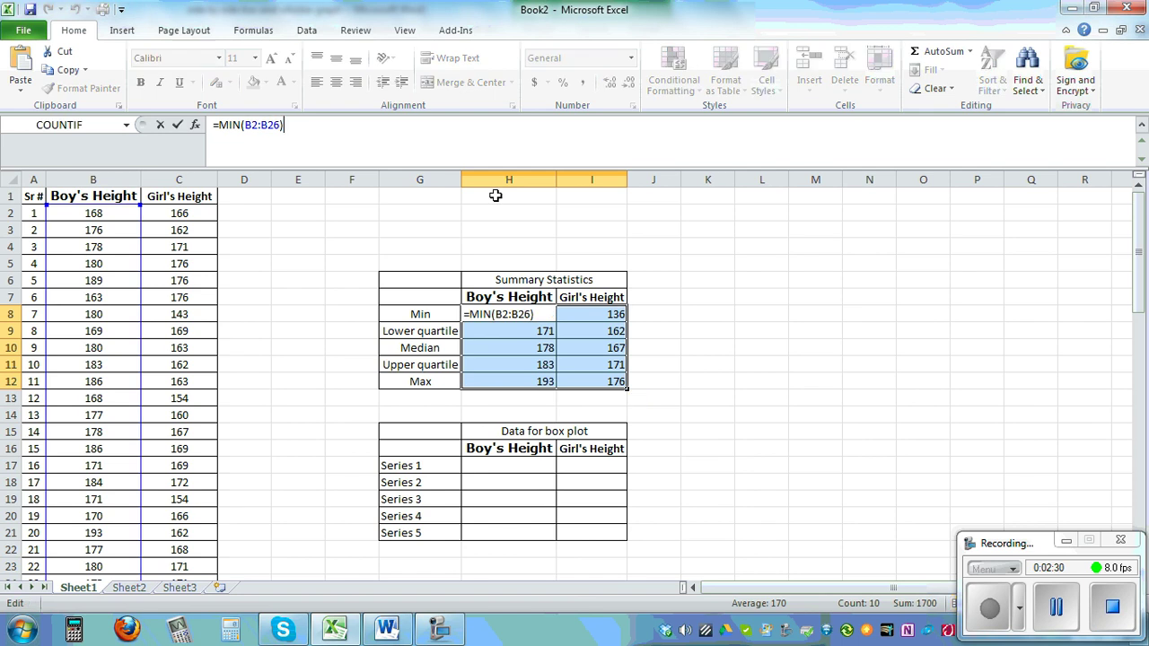
click(726, 374)
click(724, 362)
scroll(717, 357, up, 2)
click(777, 293)
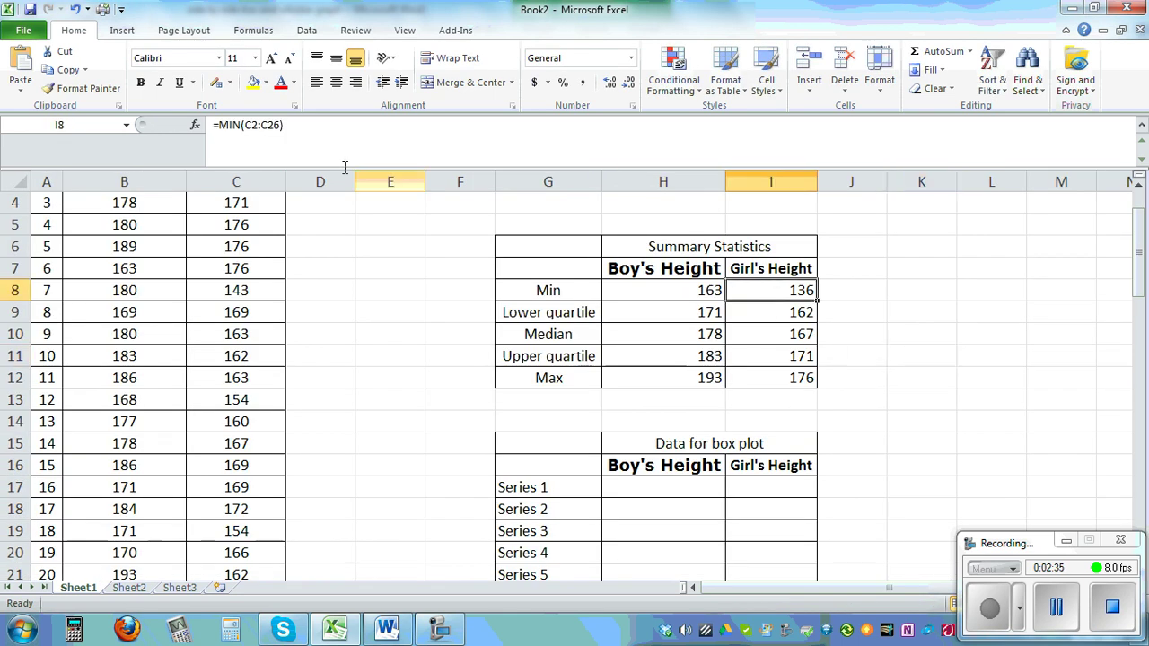
click(290, 125)
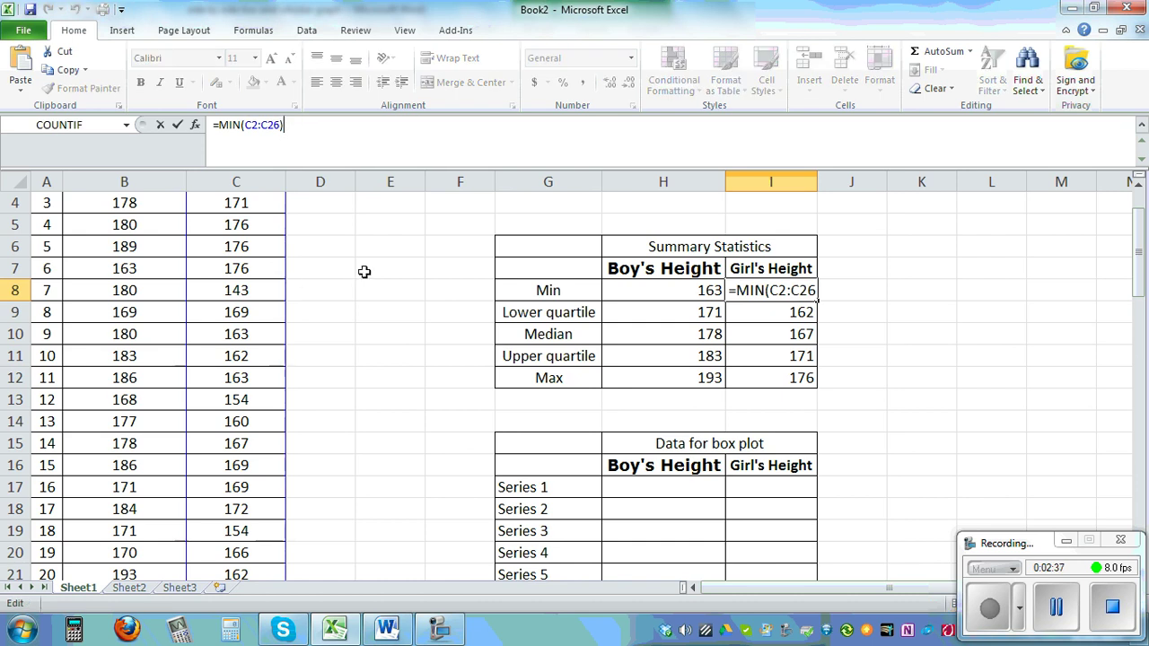
drag(1138, 249, 1134, 232)
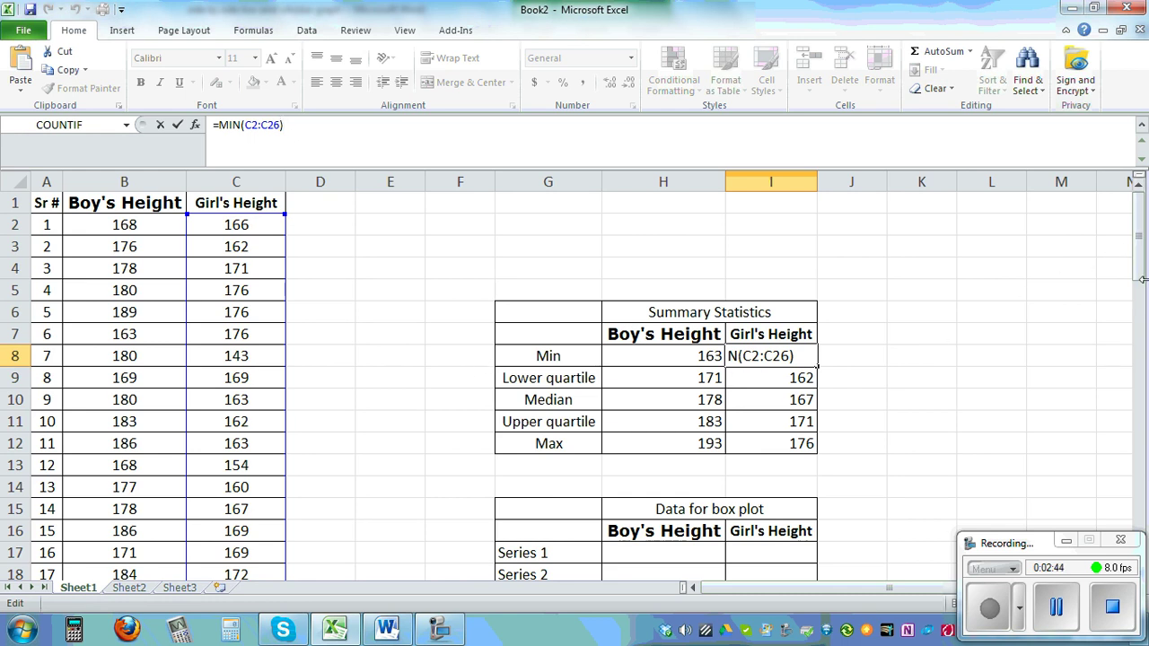
drag(1144, 263, 1140, 321)
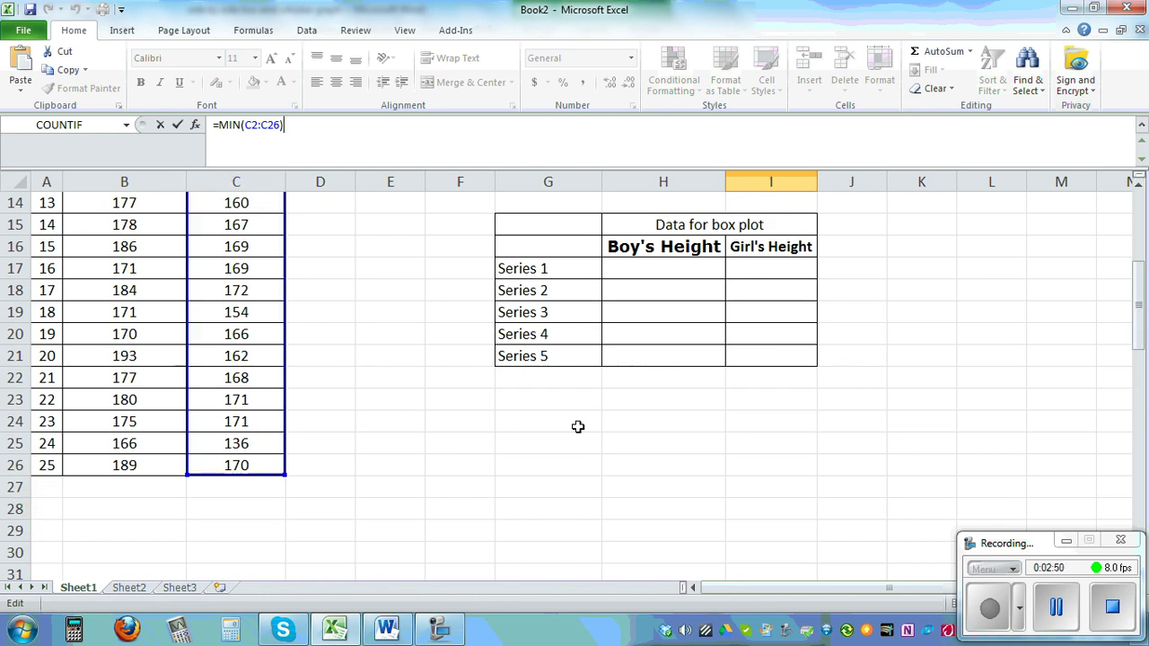
drag(1136, 309, 1137, 300)
click(912, 310)
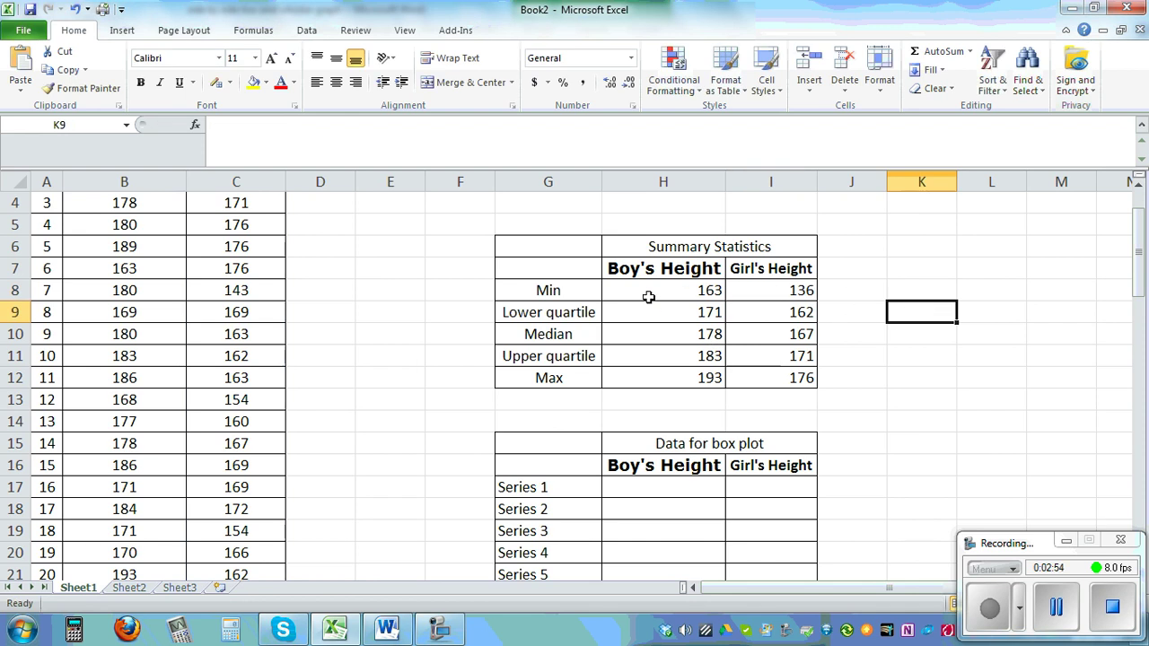
scroll(765, 346, down, 1)
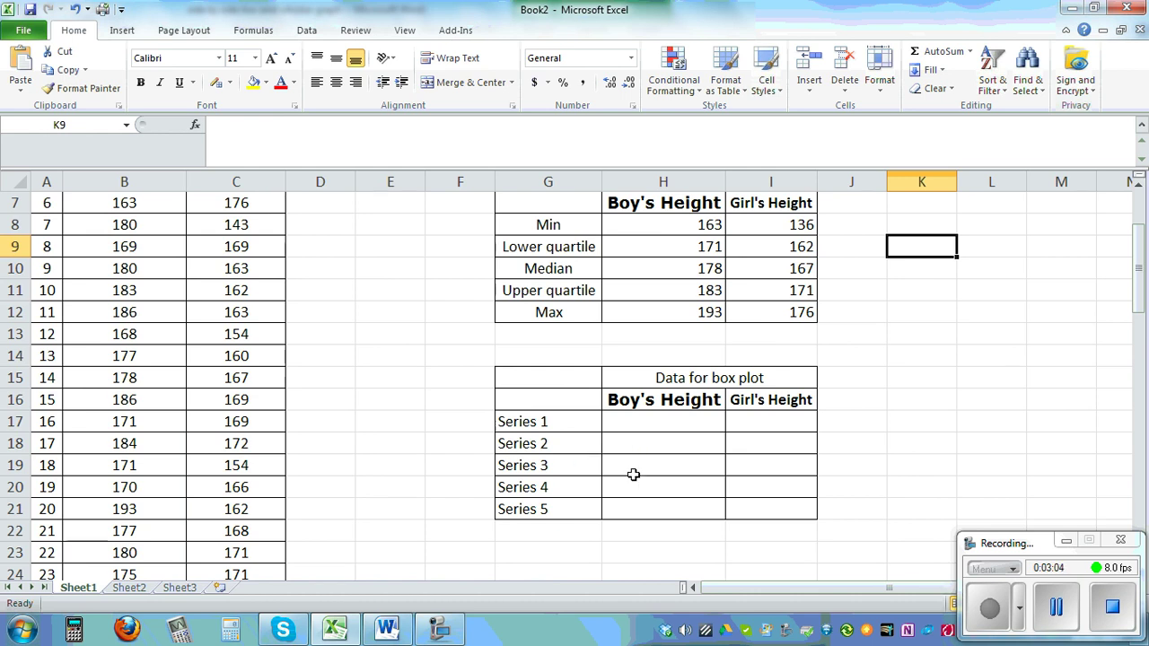
Step: Set boys' Series 1 to =H8 (163) and Series 2 to =H9-H8 (8)
click(638, 420)
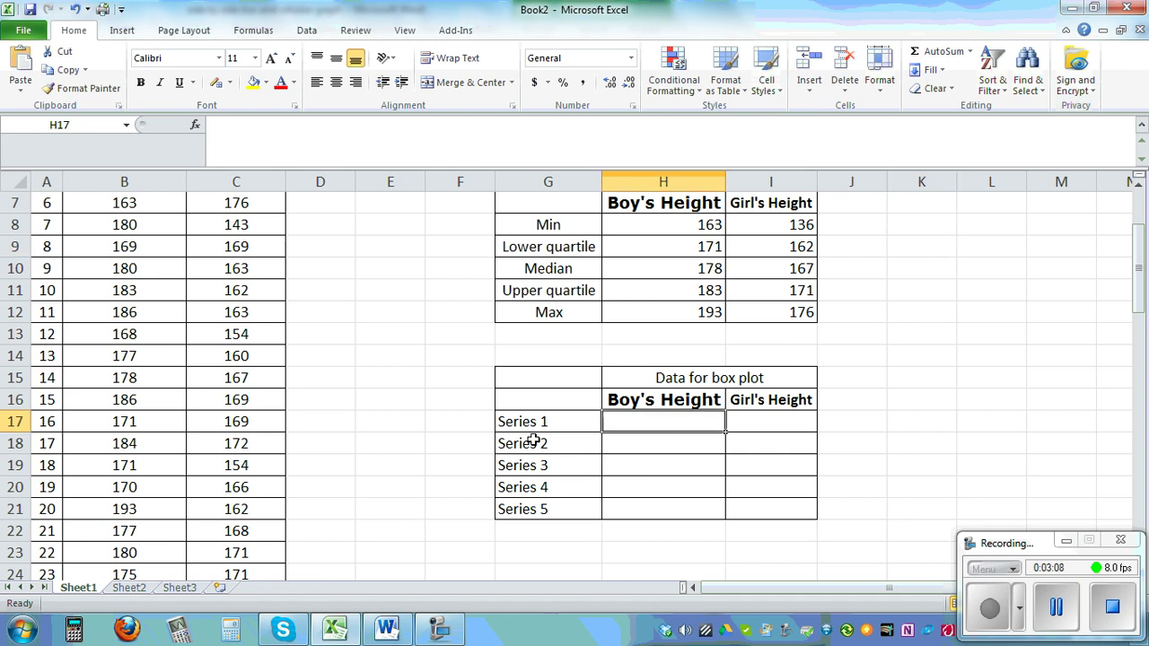
text(=)
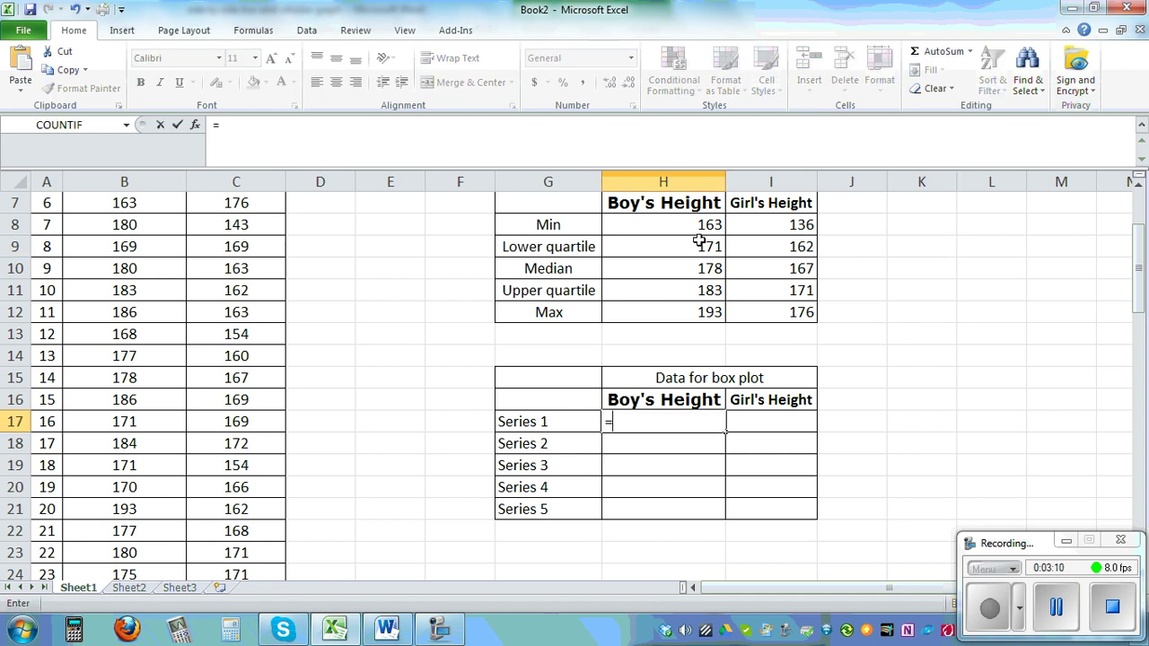
click(680, 226)
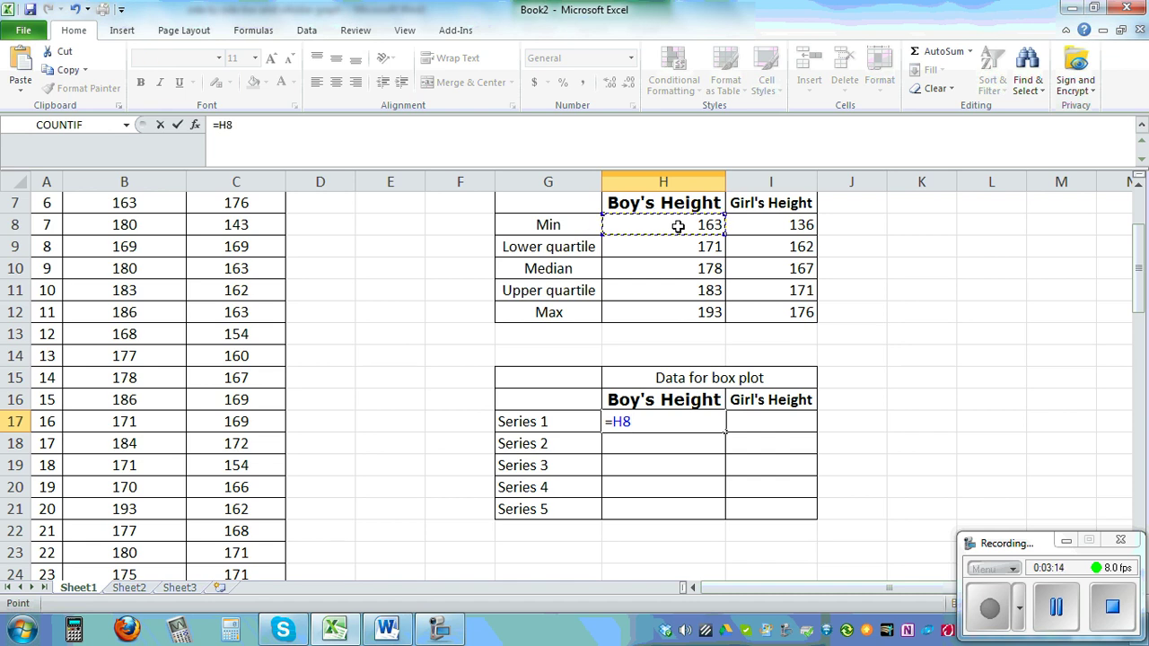
key(Return)
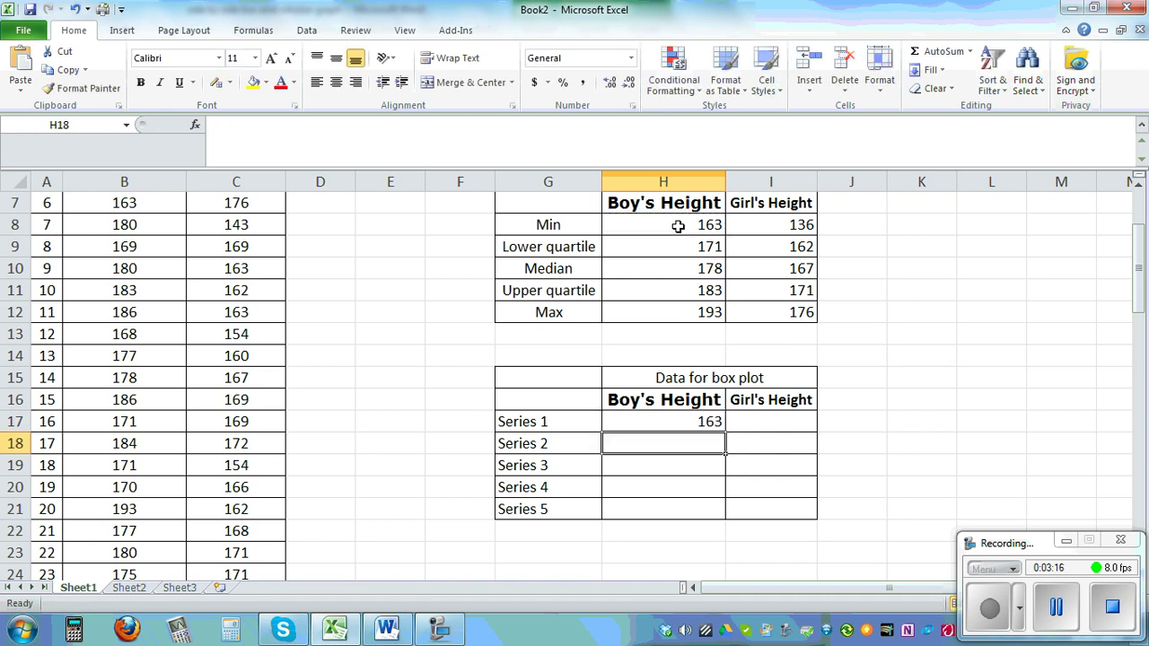
text(=)
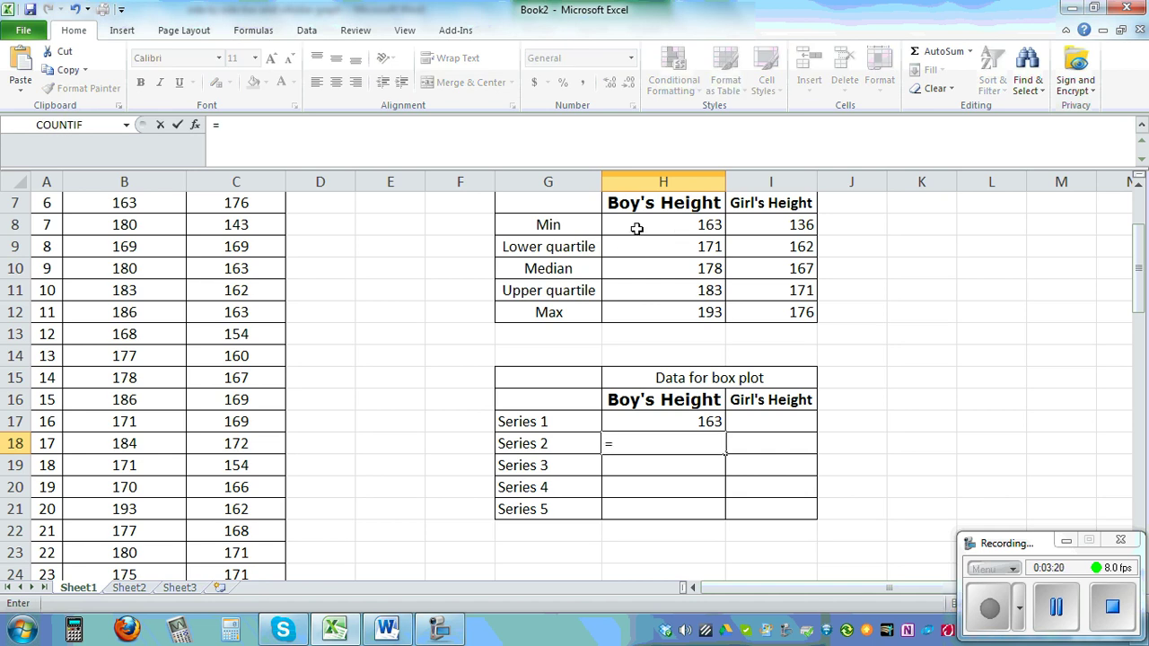
text(=)
click(633, 247)
text(-)
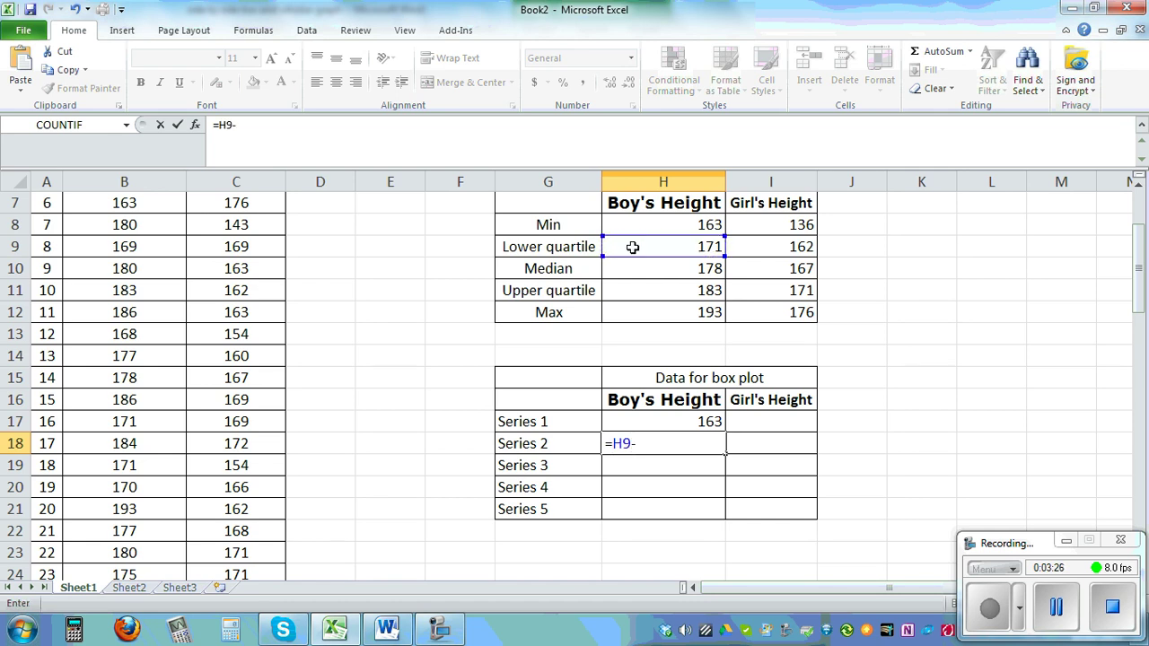
click(646, 224)
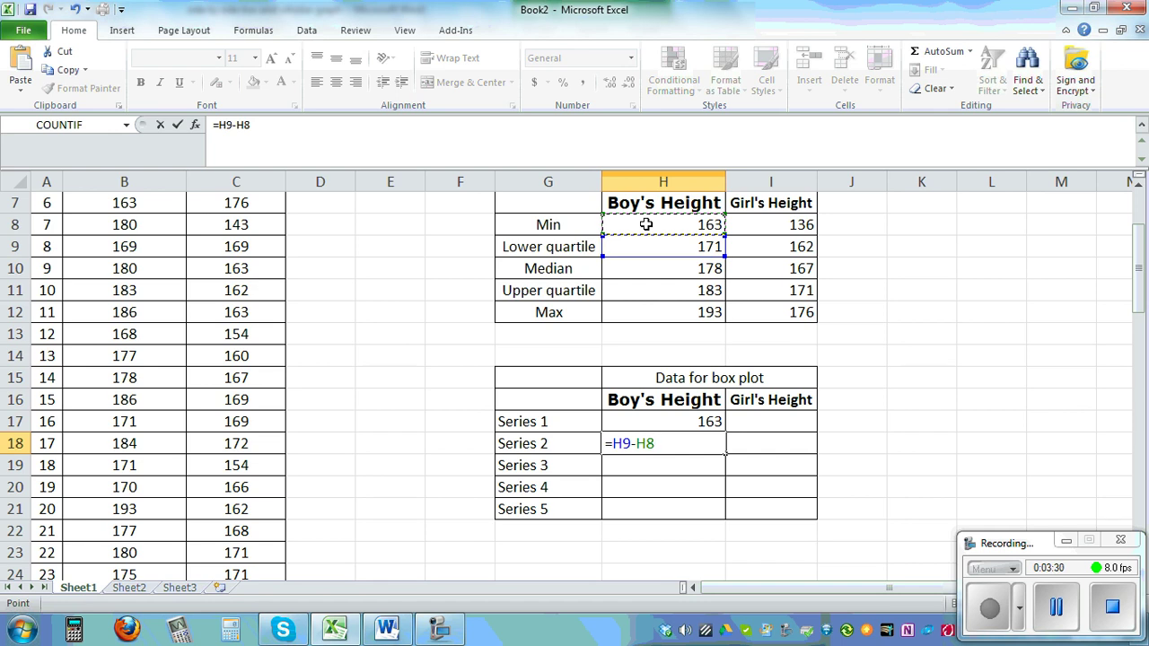
key(Return)
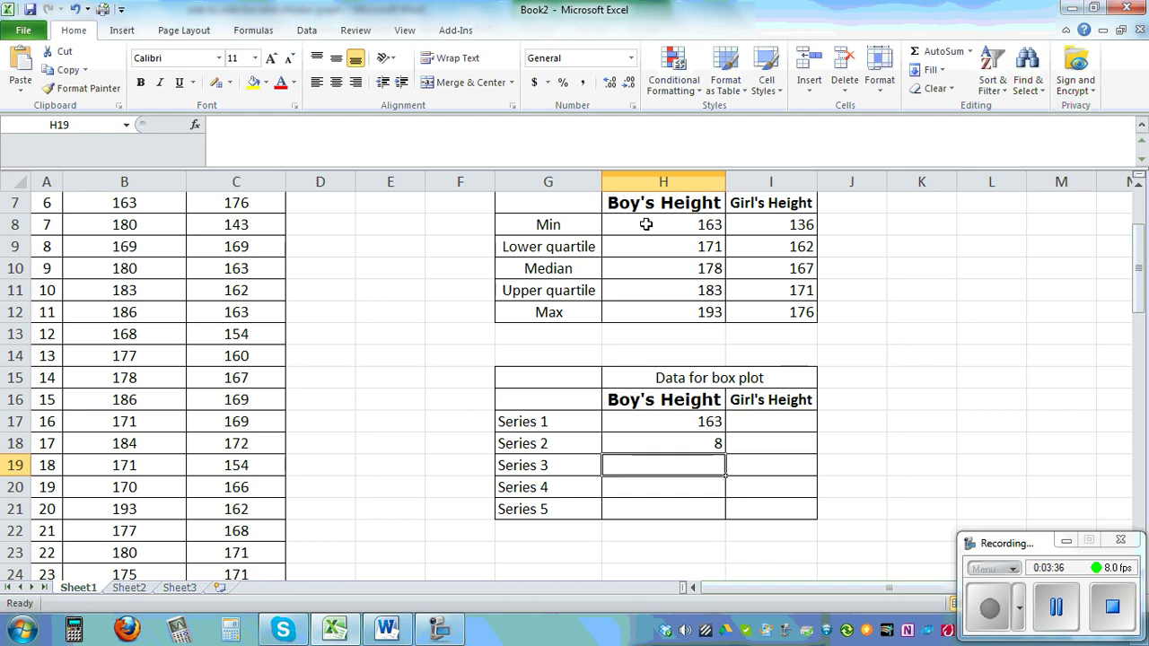
Step: Set boys' Series 3 to =H10-H9 (7) and Series 4 to =H11-H10 (5)
text(=)
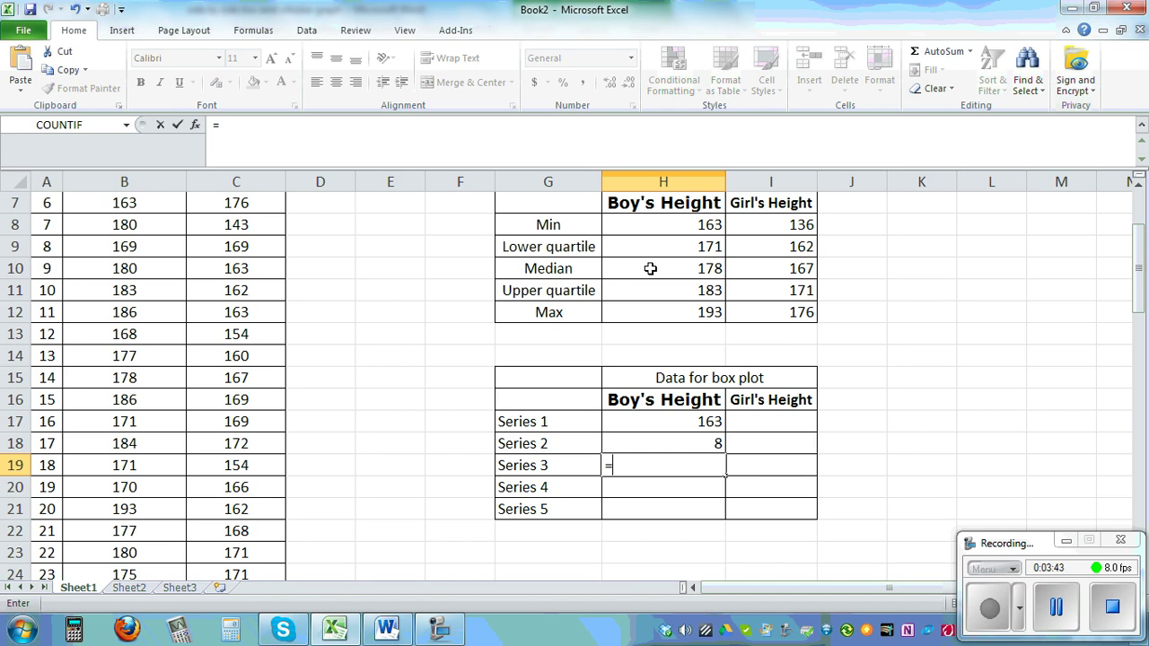
click(650, 269)
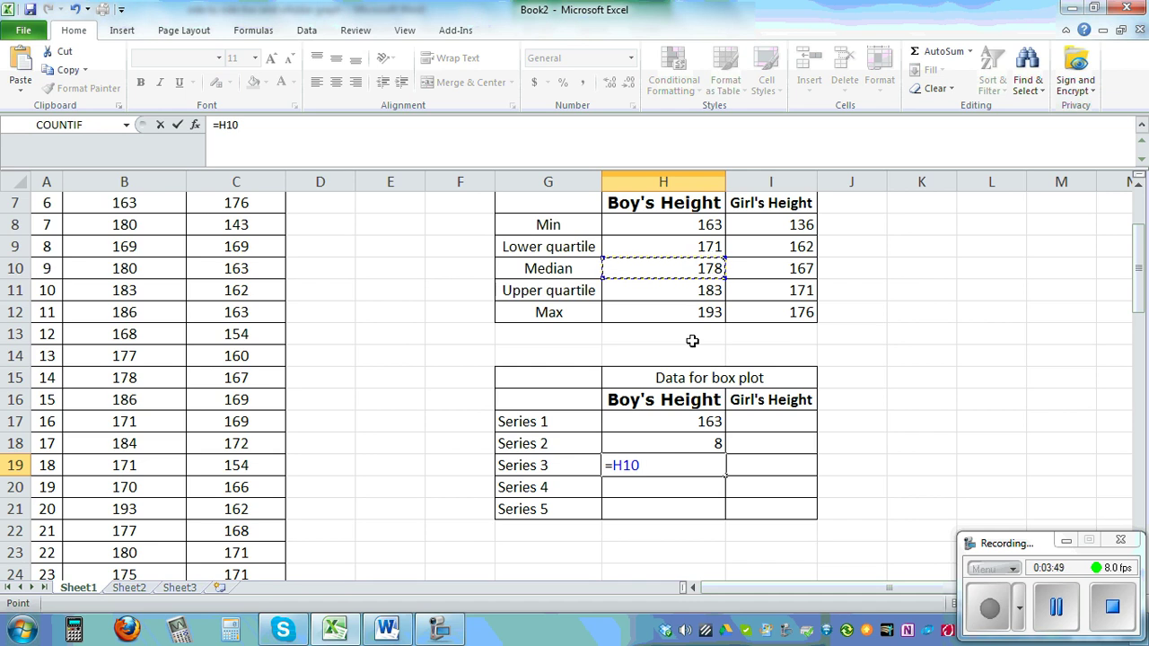
text(-)
click(663, 243)
key(Return)
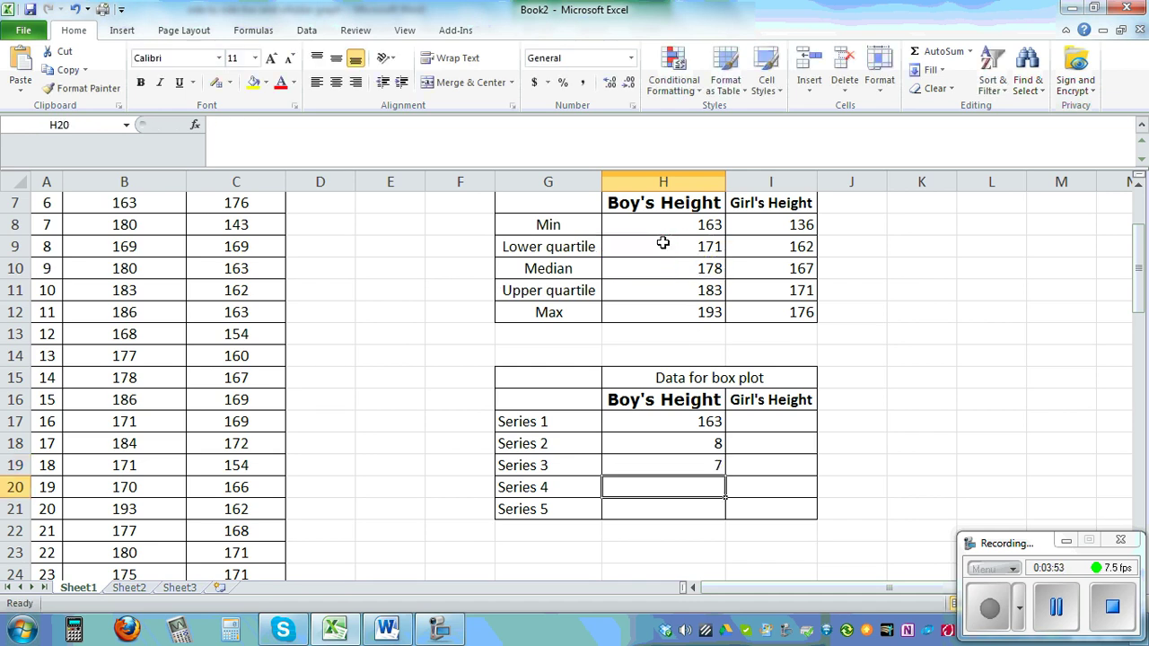
text(=)
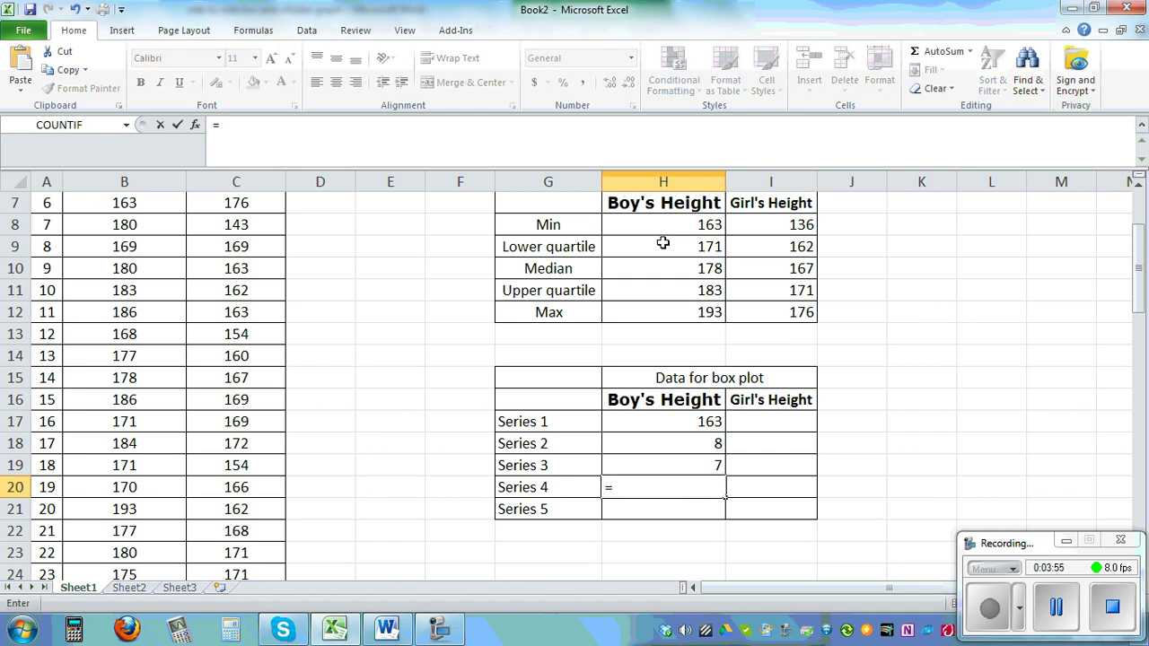
click(652, 290)
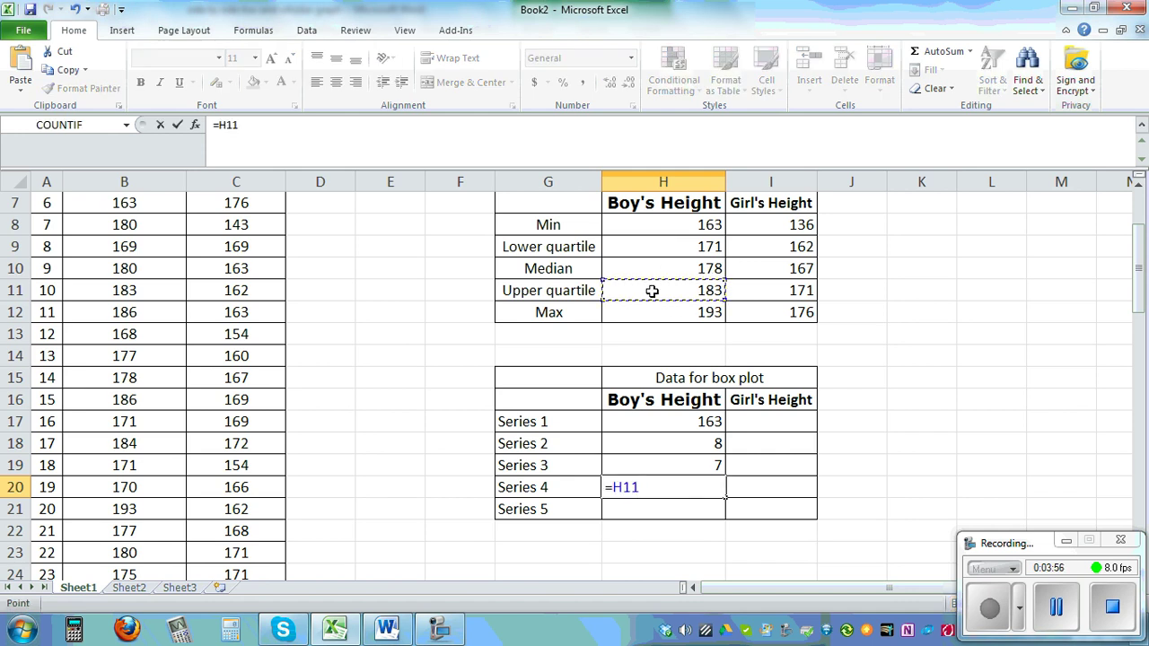
text(-)
click(662, 265)
key(Return)
Step: Set boys' Series 5 to =H12-H11, giving 10
text(=)
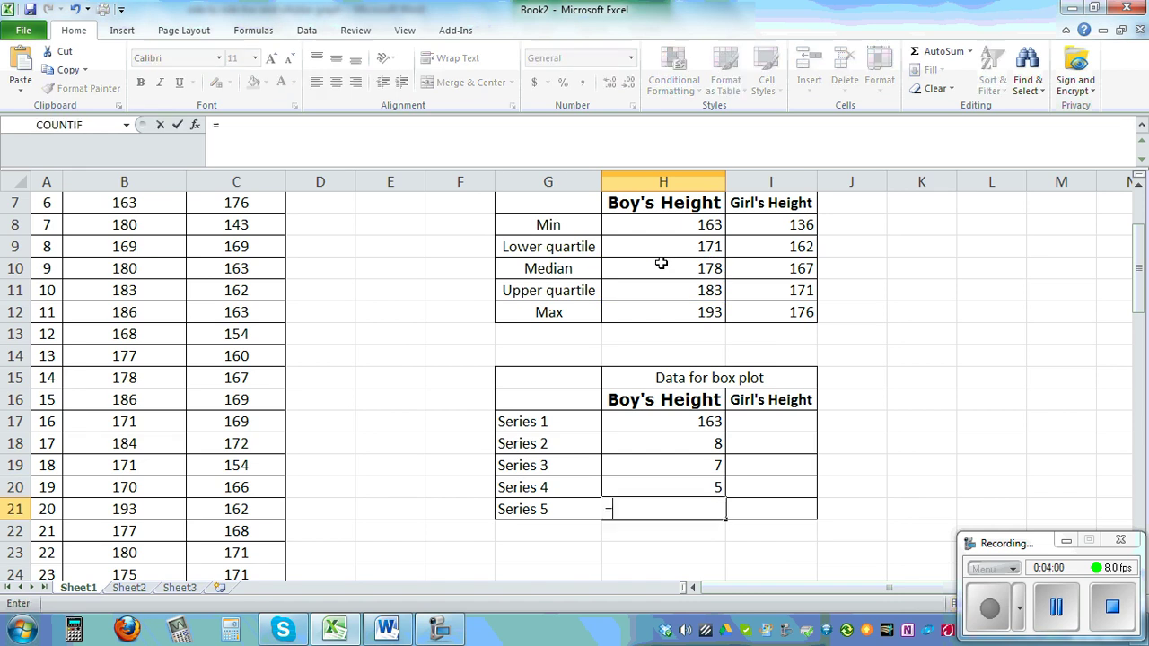
click(638, 312)
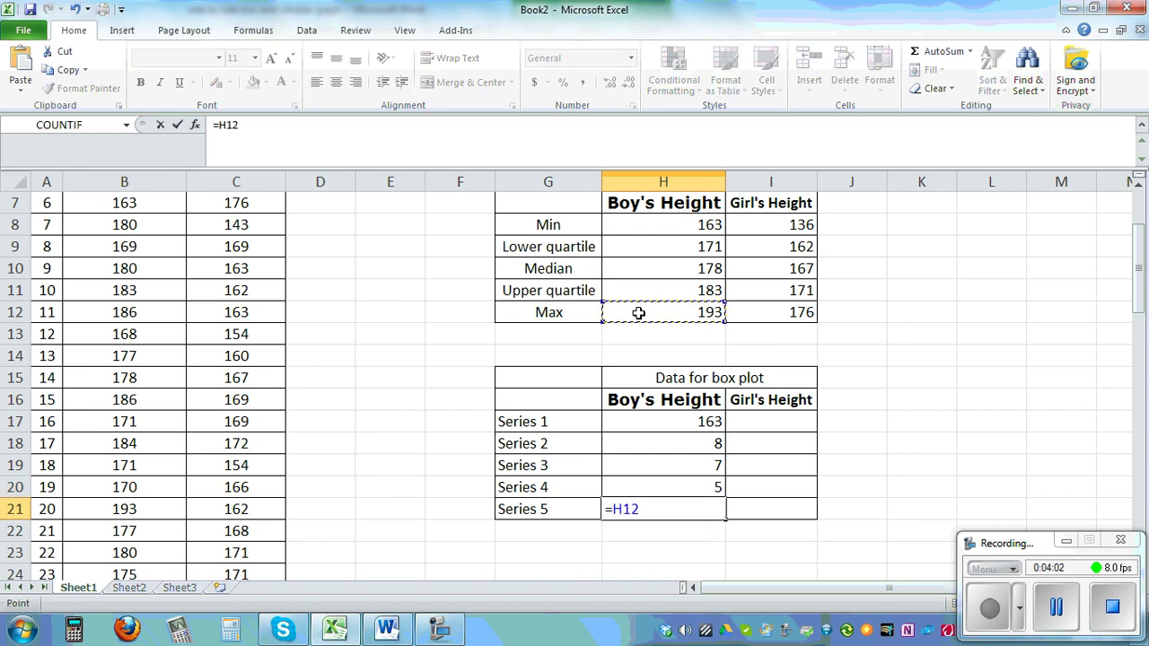
text(-)
click(642, 295)
key(Return)
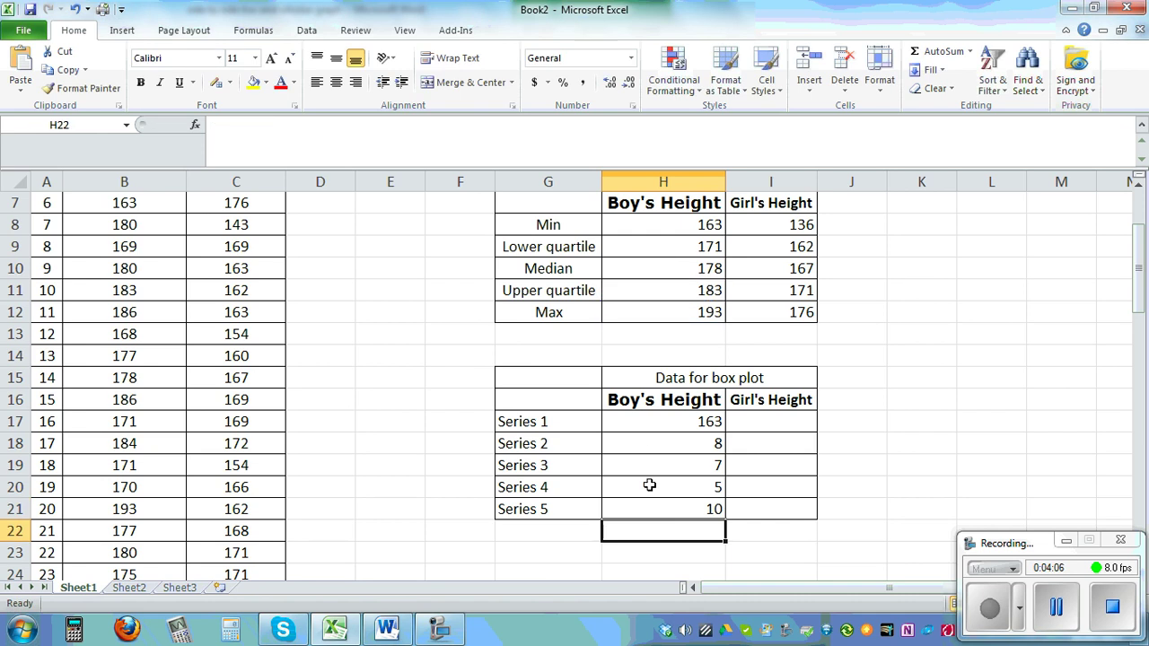
Step: Fill the Series 1–5 formulas across to the girls' column: 136, 26, 5, 4, 5
drag(664, 422, 652, 502)
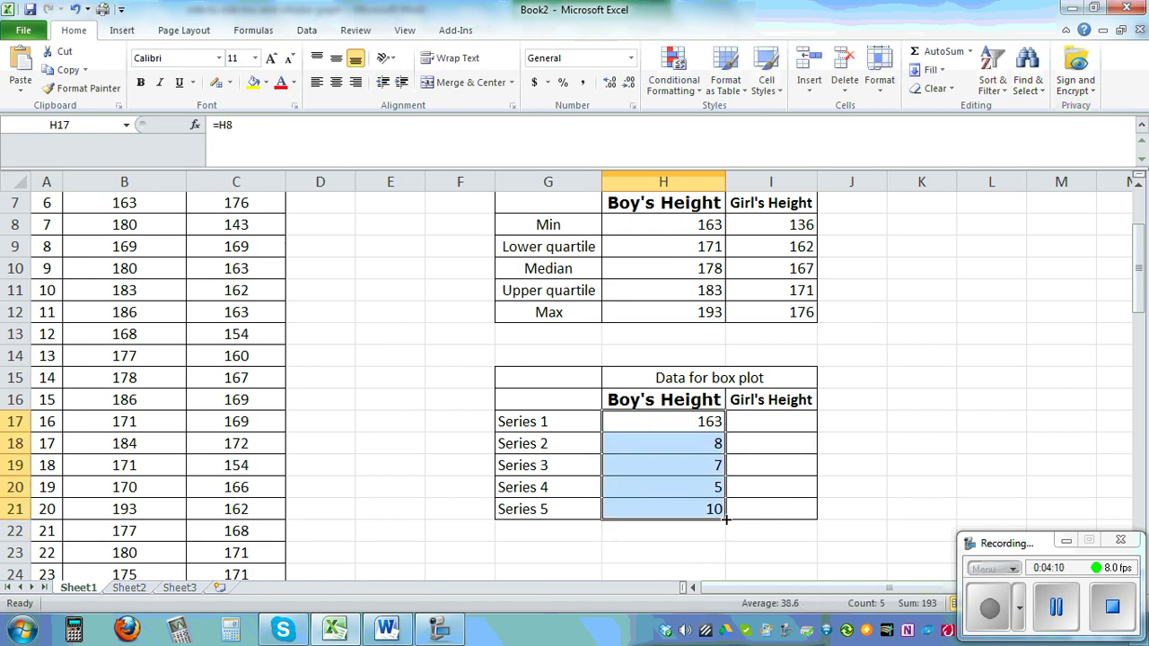
drag(725, 519, 813, 523)
click(947, 419)
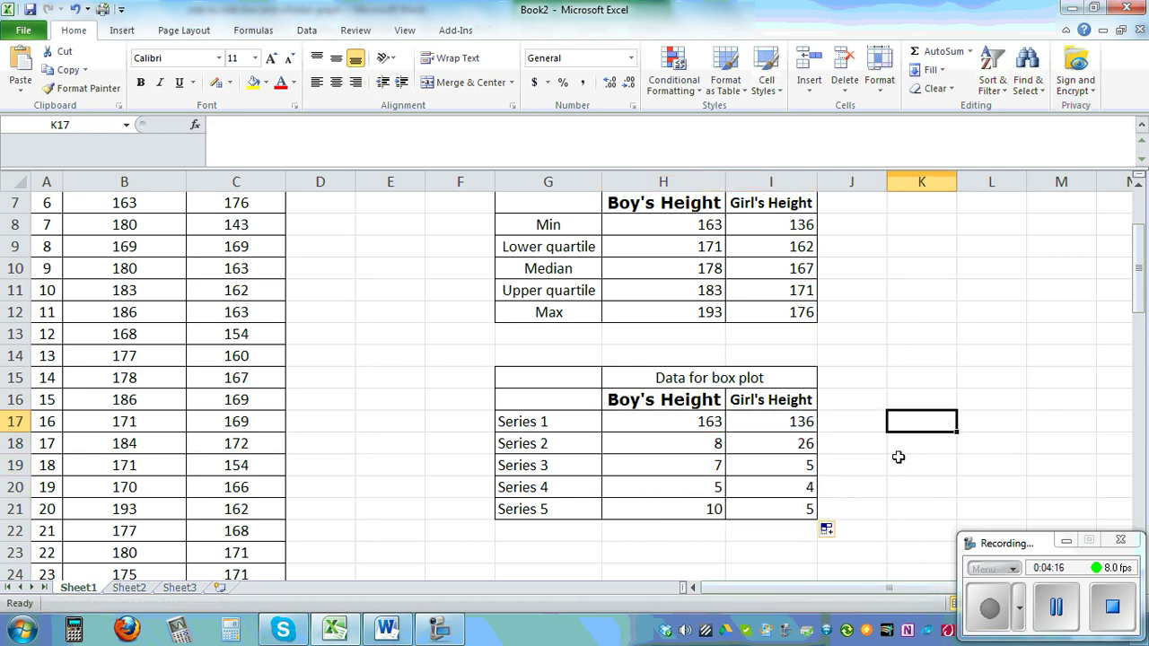
Step: Insert a 2-D stacked column chart from G16:I20, Series 1–4 with height headers
drag(525, 396, 773, 485)
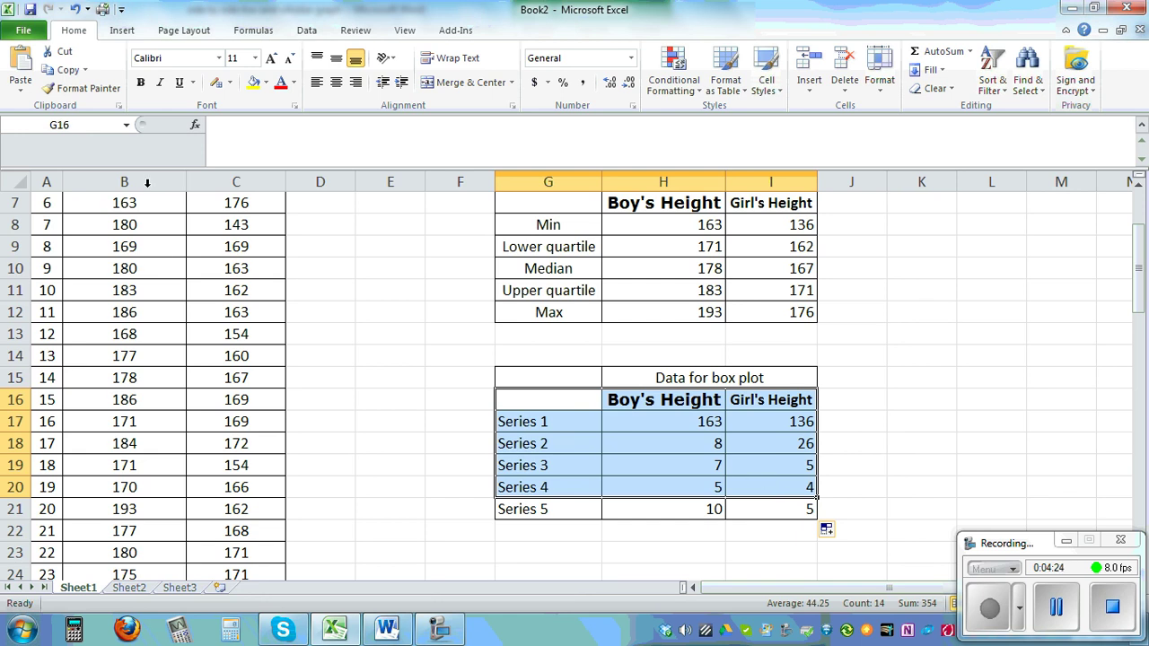
click(125, 35)
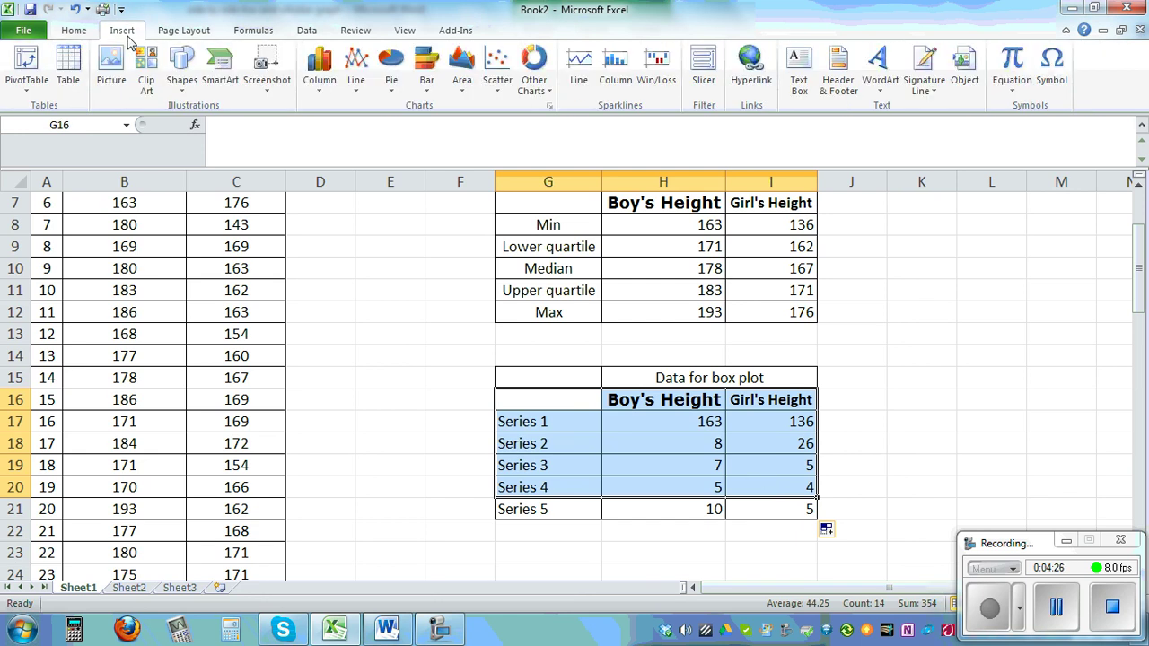
click(325, 95)
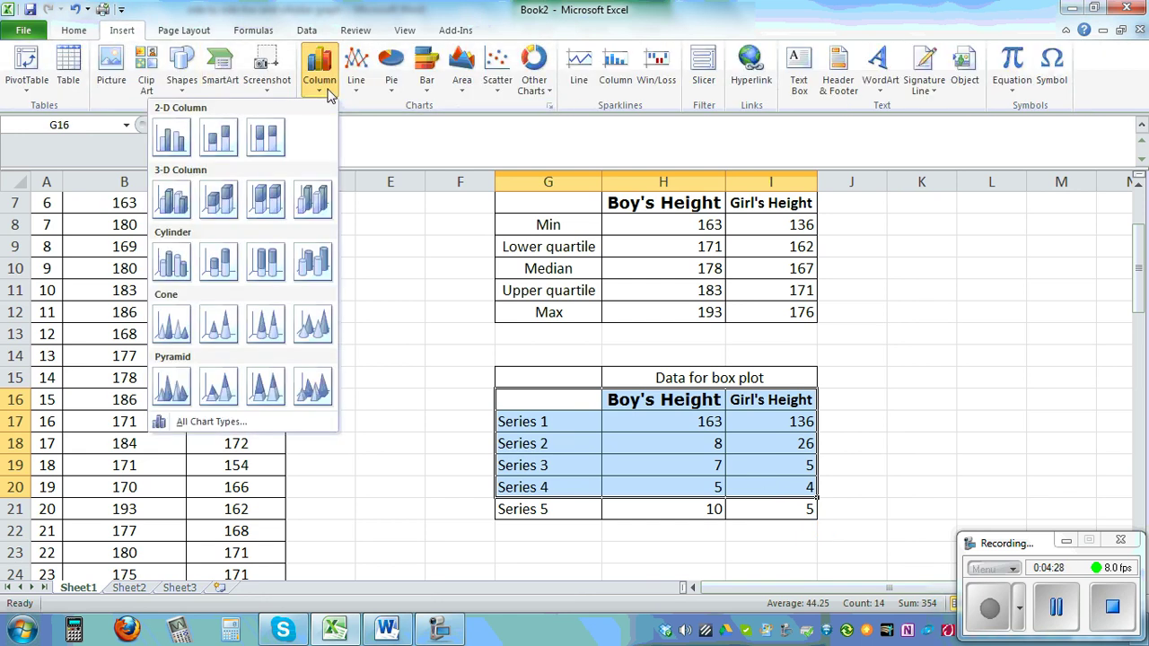
click(222, 143)
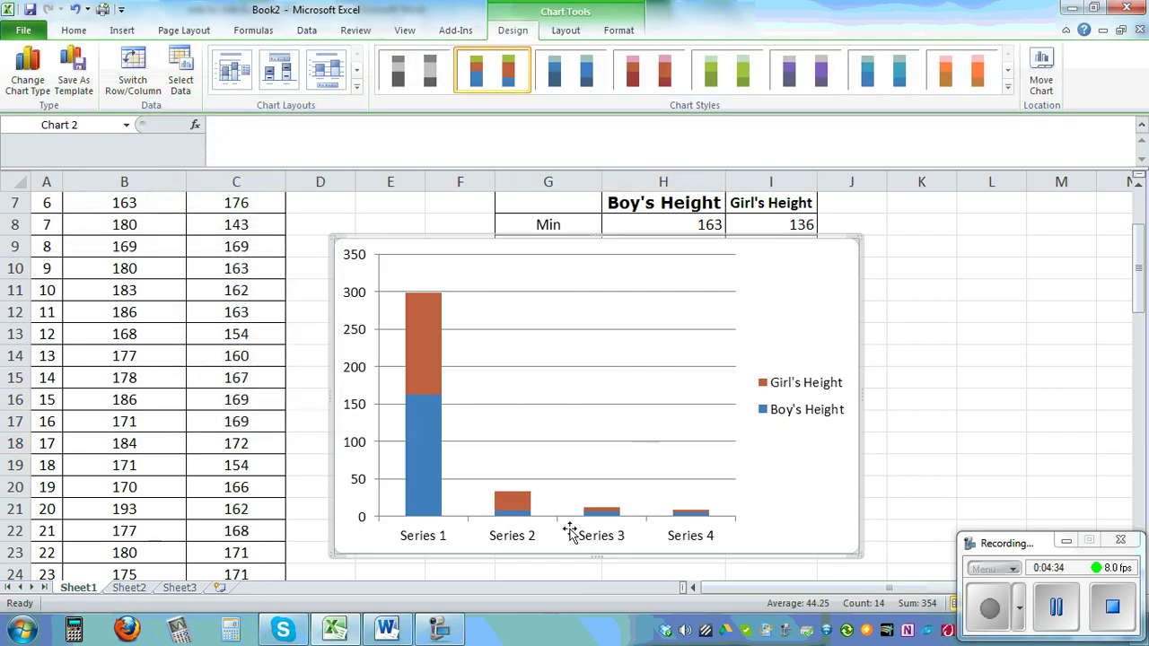
Step: Switch the chart's rows and columns and move it left over columns A–F
click(135, 81)
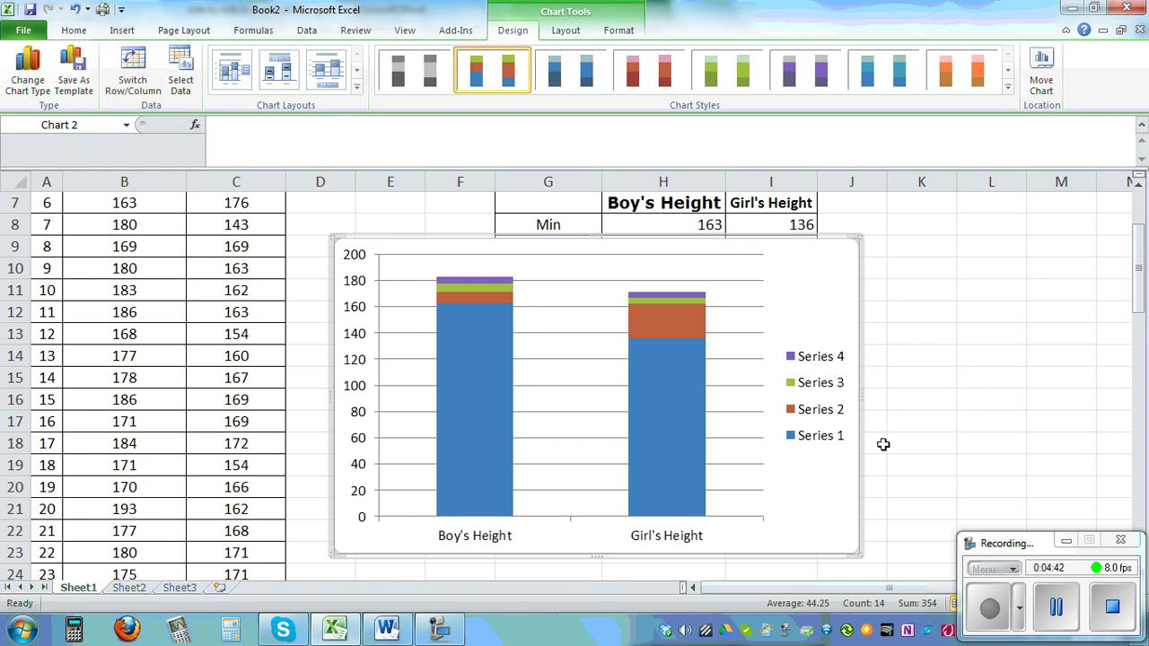
scroll(1036, 428, down, 2)
scroll(969, 410, up, 2)
drag(610, 239, 332, 216)
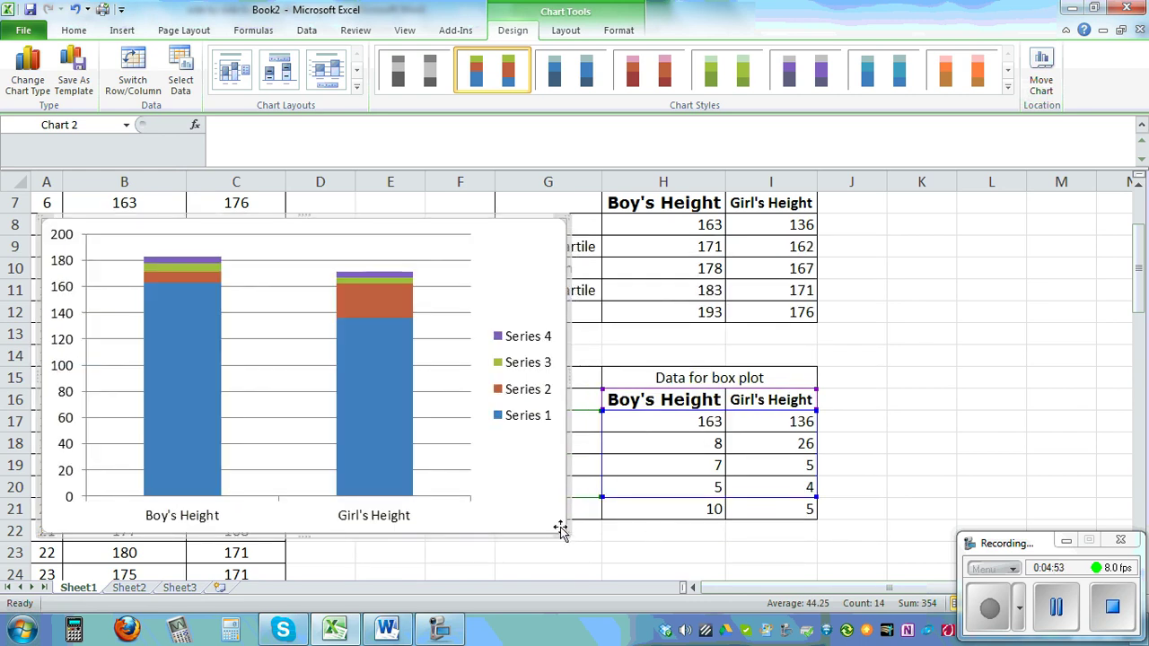
drag(343, 230, 332, 228)
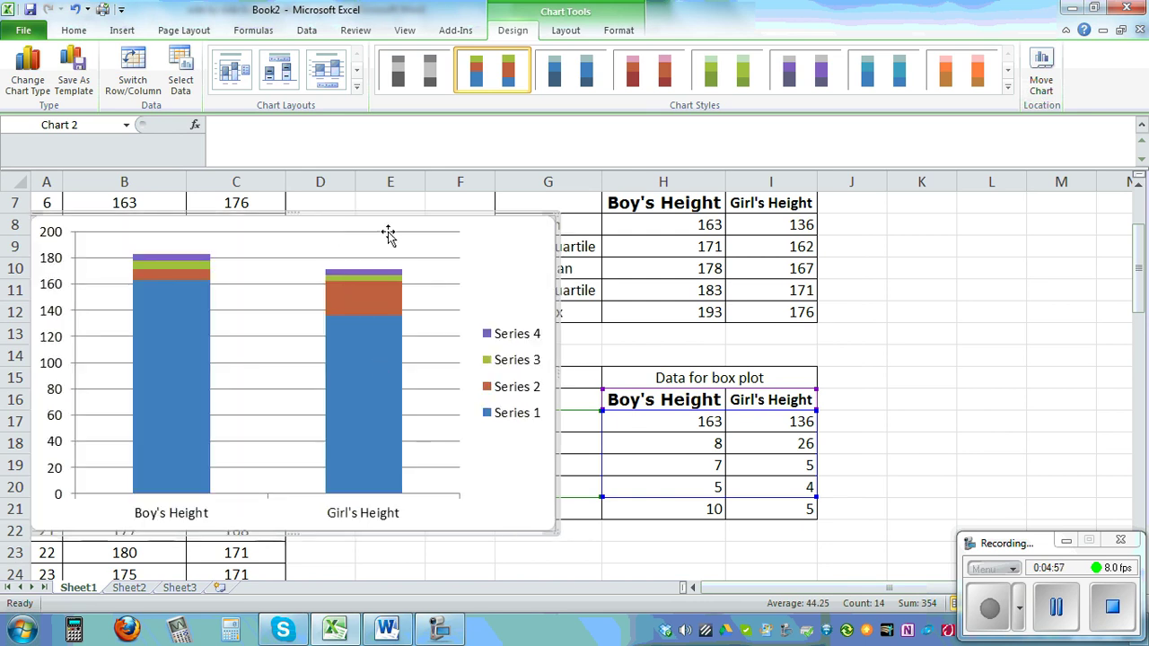
drag(383, 224, 401, 222)
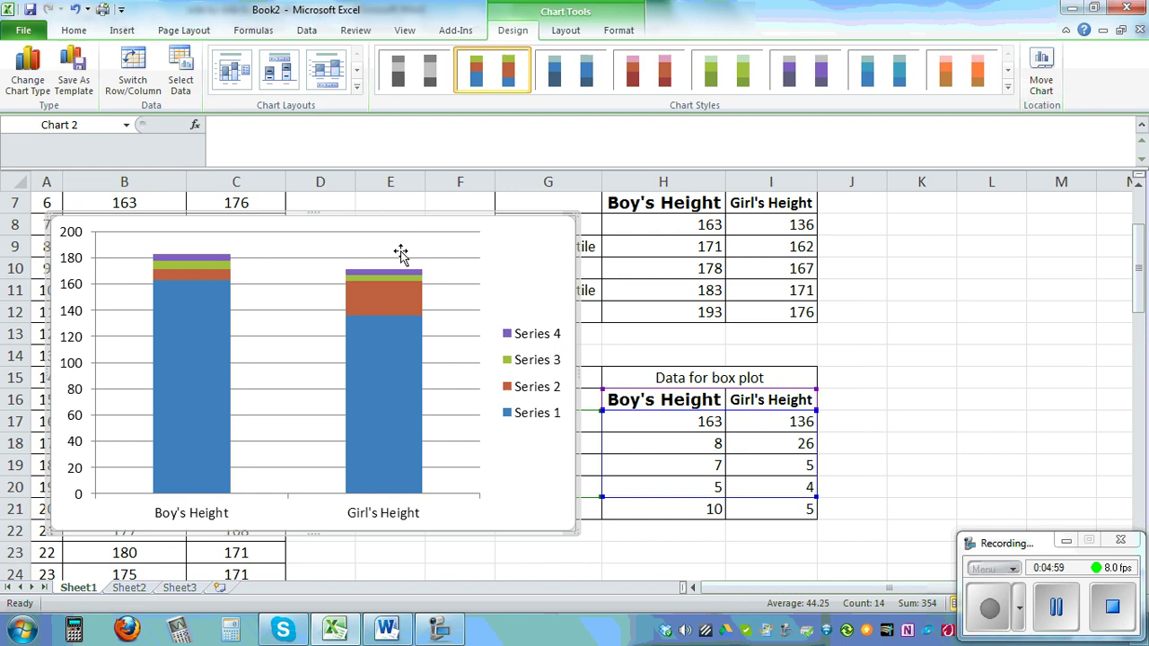
Step: Give the blue Series 1 bars No fill so the stacked boxes float
click(202, 431)
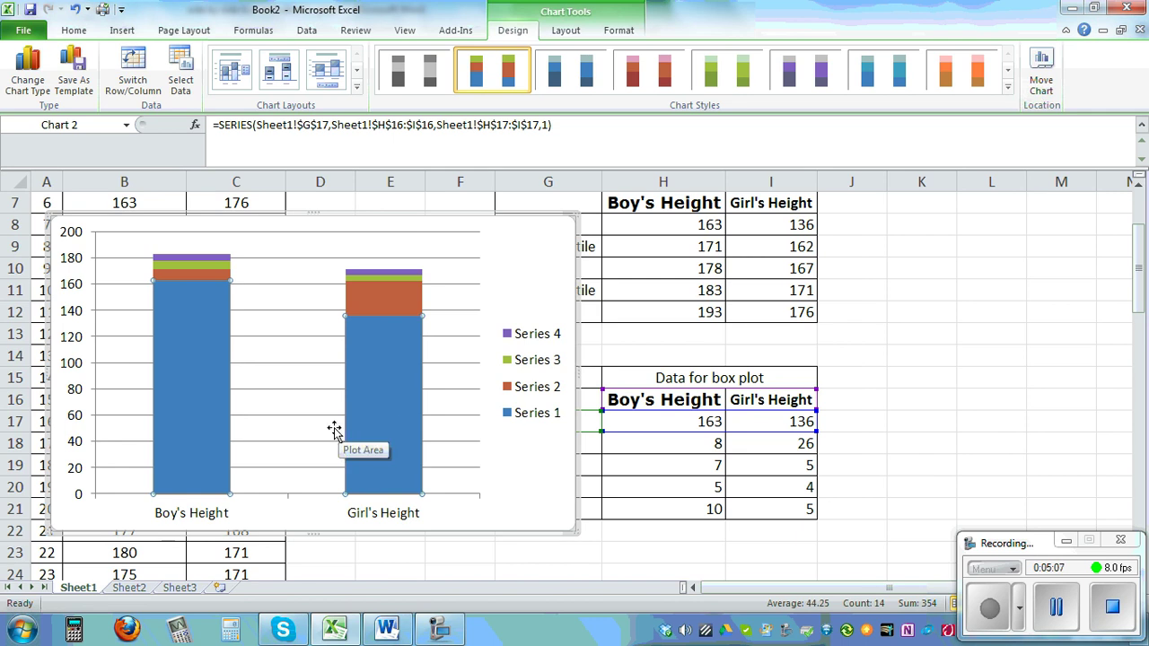
right_click(179, 406)
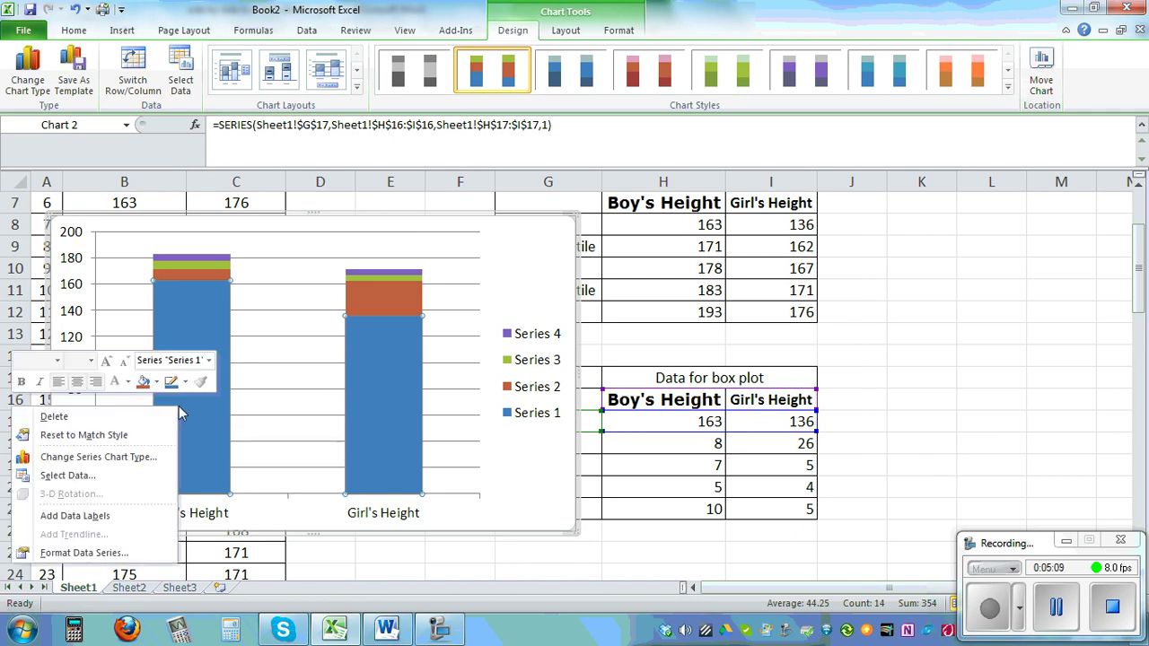
click(97, 557)
click(148, 137)
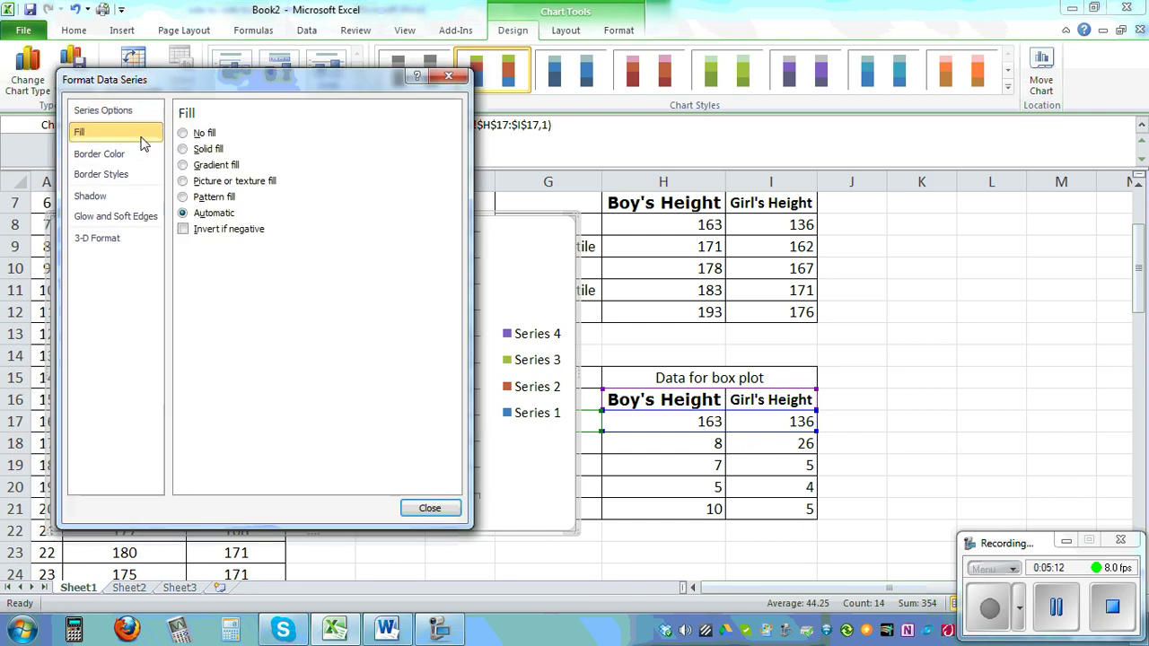
click(203, 134)
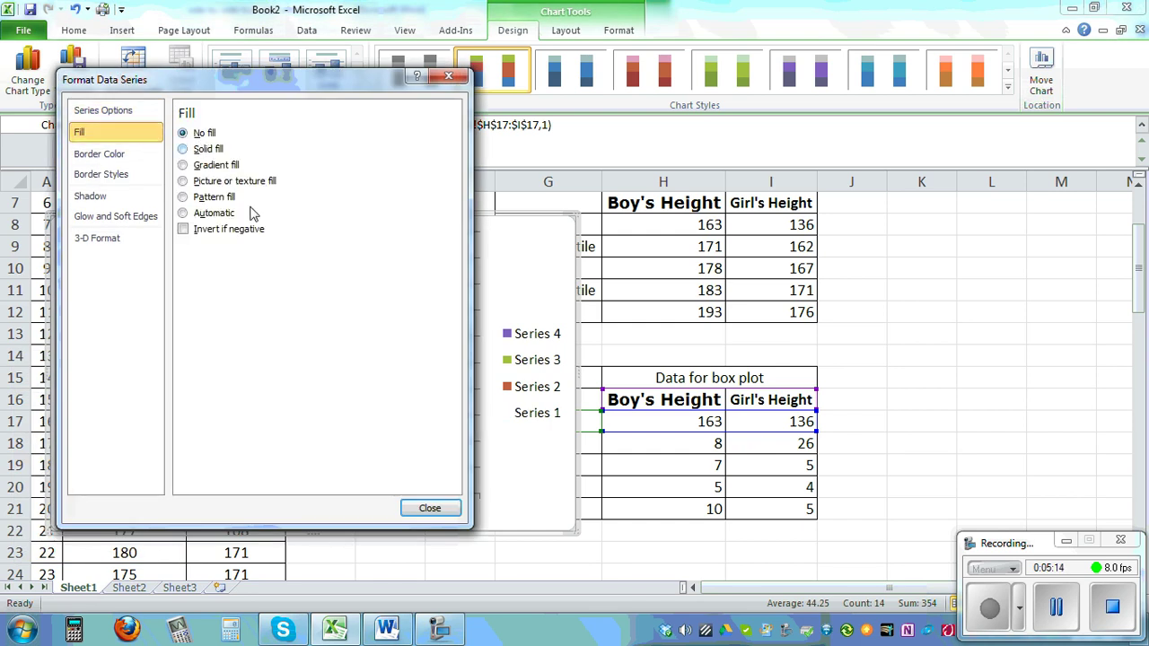
click(428, 507)
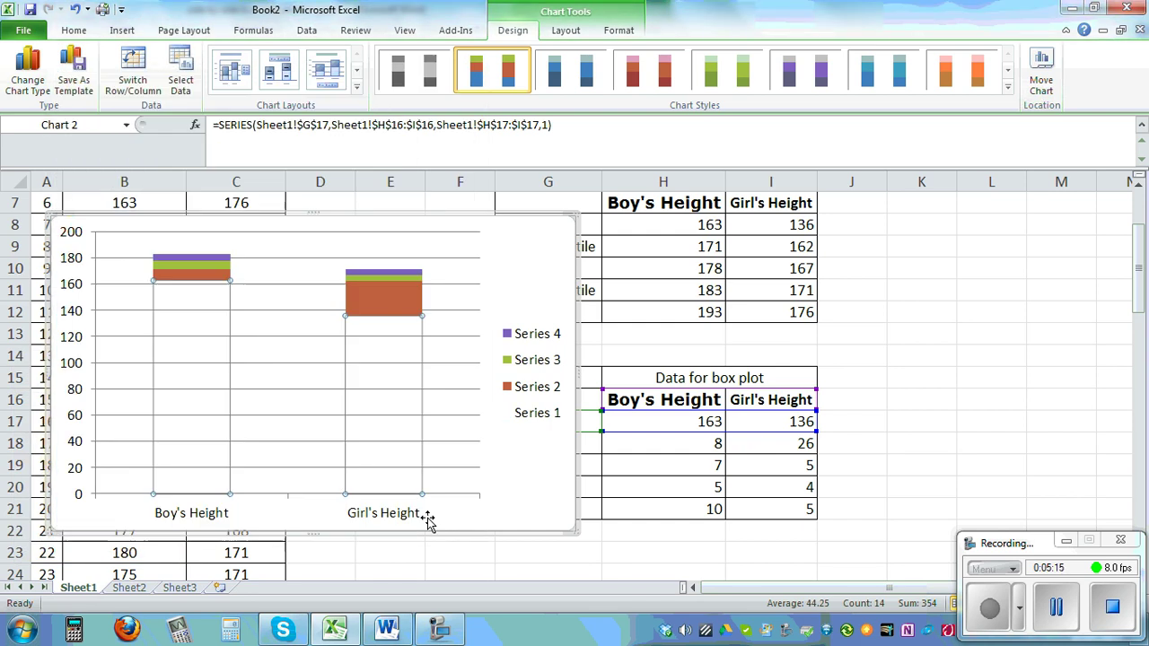
click(547, 377)
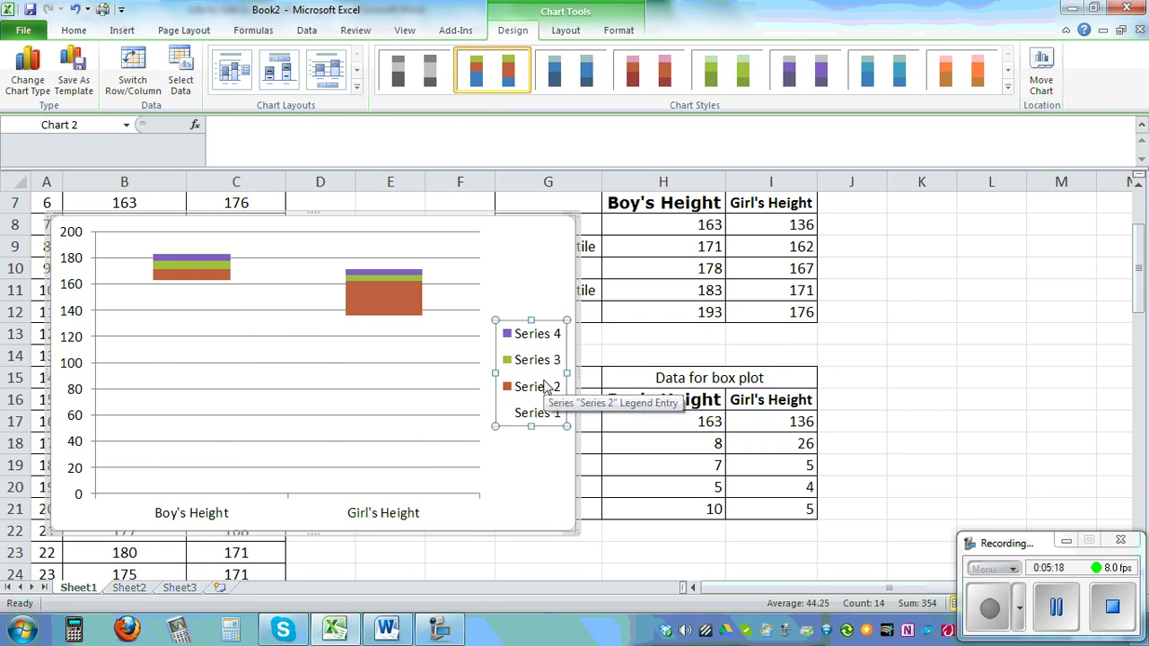
Step: Delete the chart legend and set the orange Series 2 bars to No fill
key(Delete)
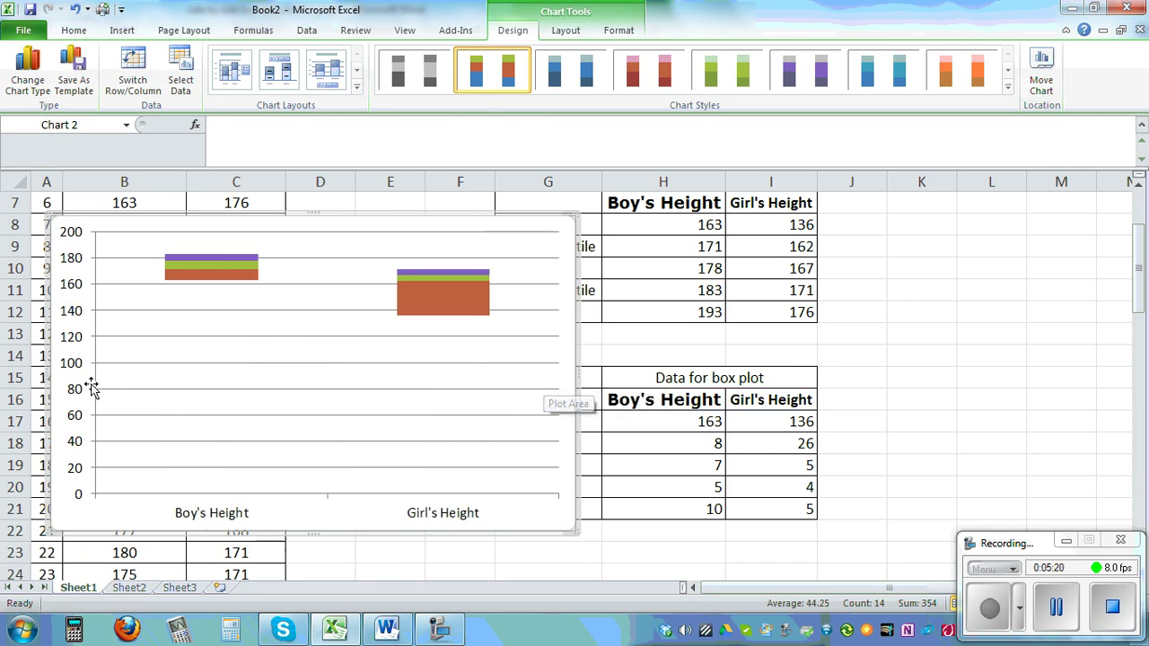
click(209, 284)
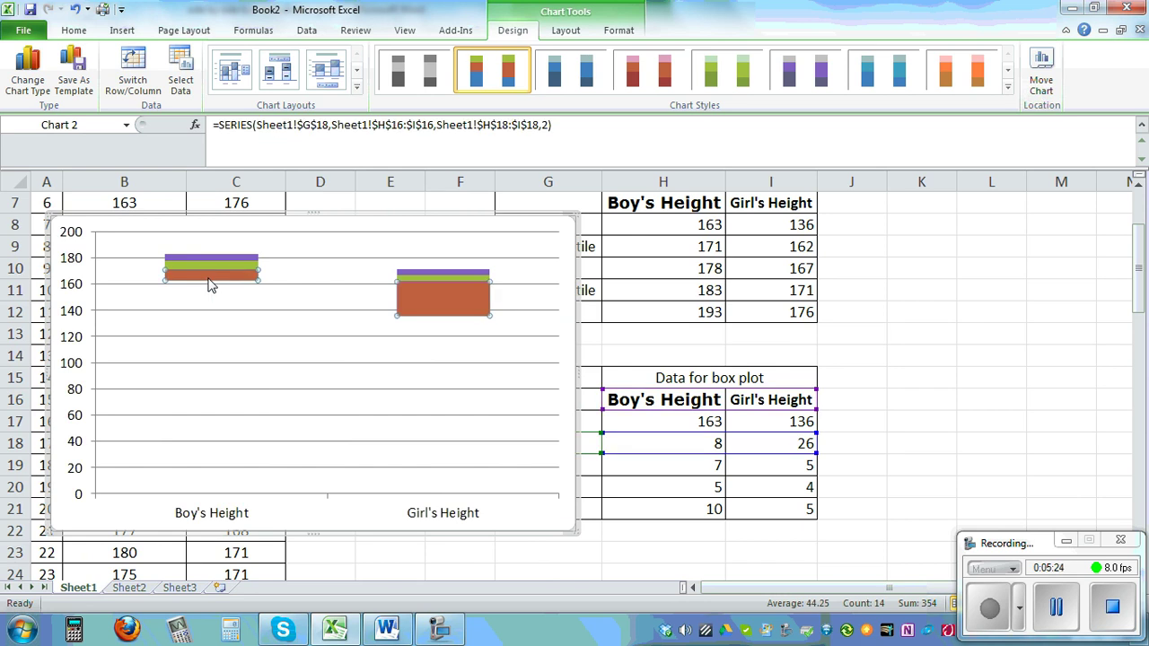
right_click(209, 284)
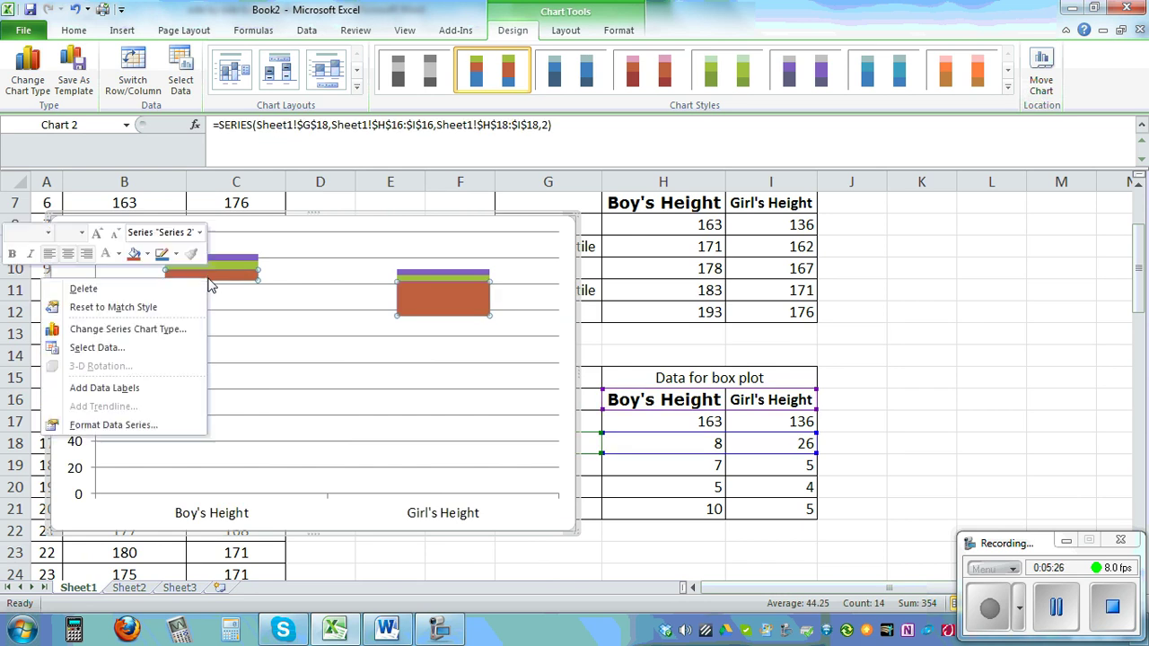
click(129, 427)
click(124, 132)
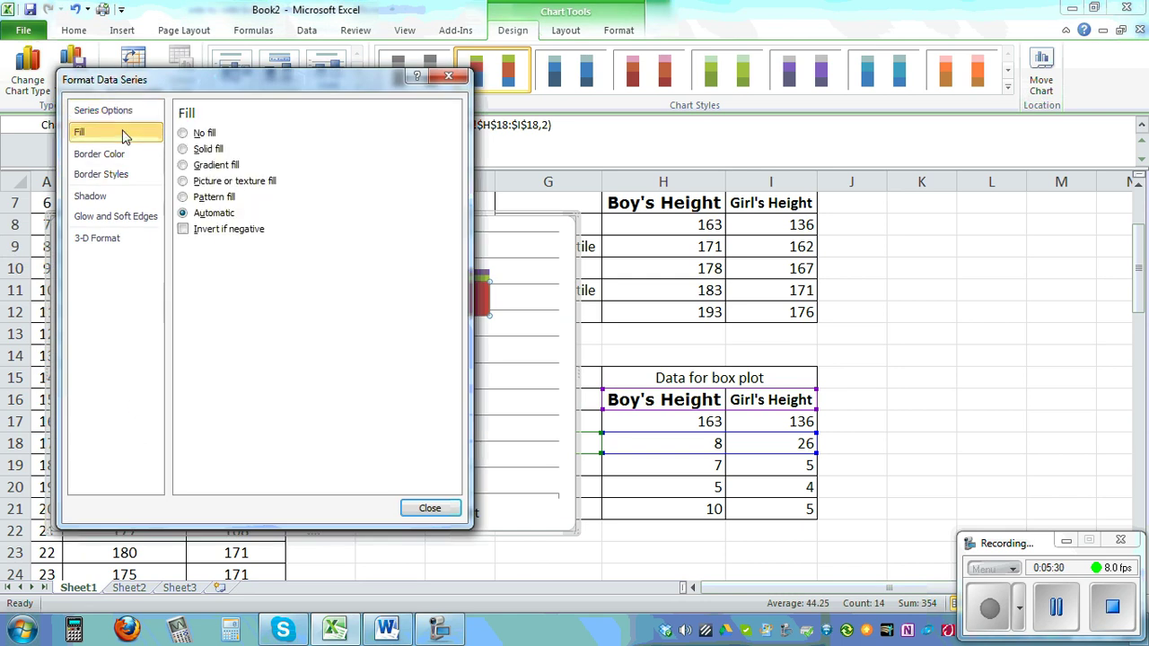
click(184, 132)
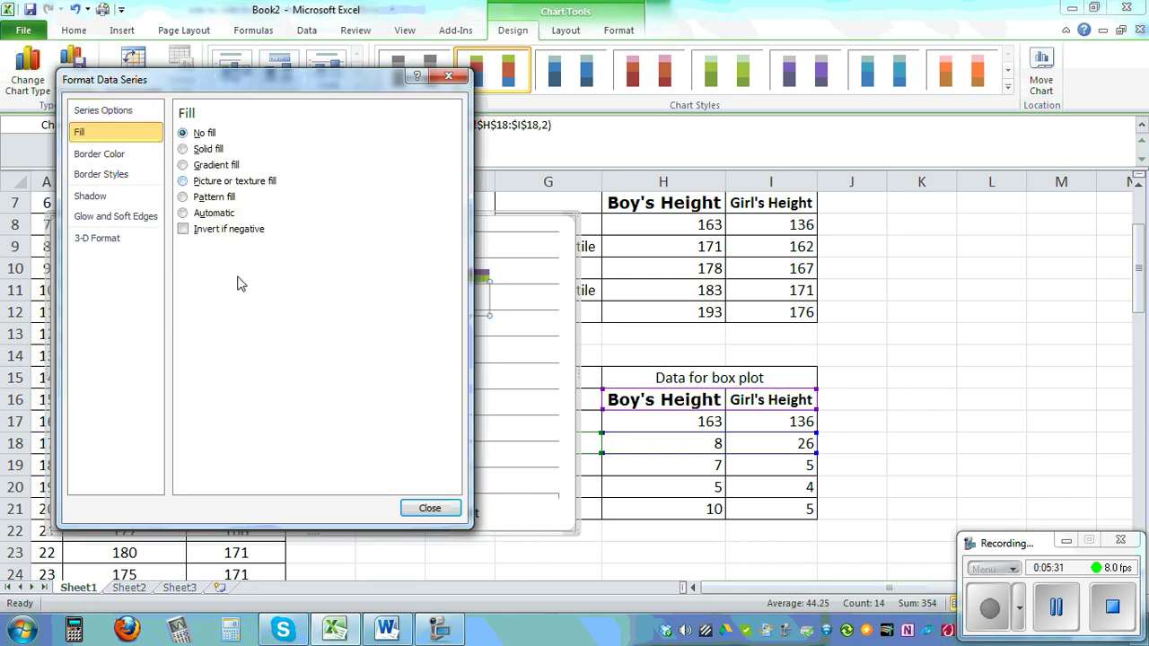
click(429, 507)
click(939, 362)
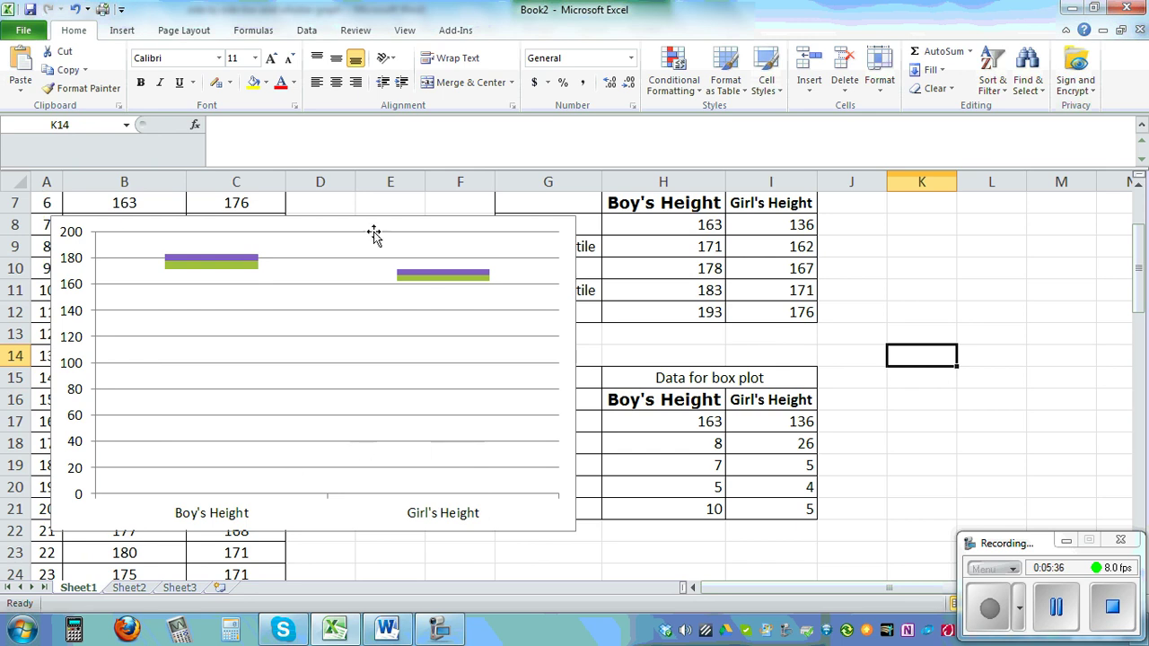
Step: Move the chart lower and slightly right on the sheet
drag(356, 231, 428, 377)
scroll(662, 425, down, 2)
drag(422, 251, 444, 326)
scroll(470, 323, down, 3)
scroll(382, 259, up, 1)
click(347, 240)
scroll(457, 256, up, 1)
scroll(457, 257, up, 1)
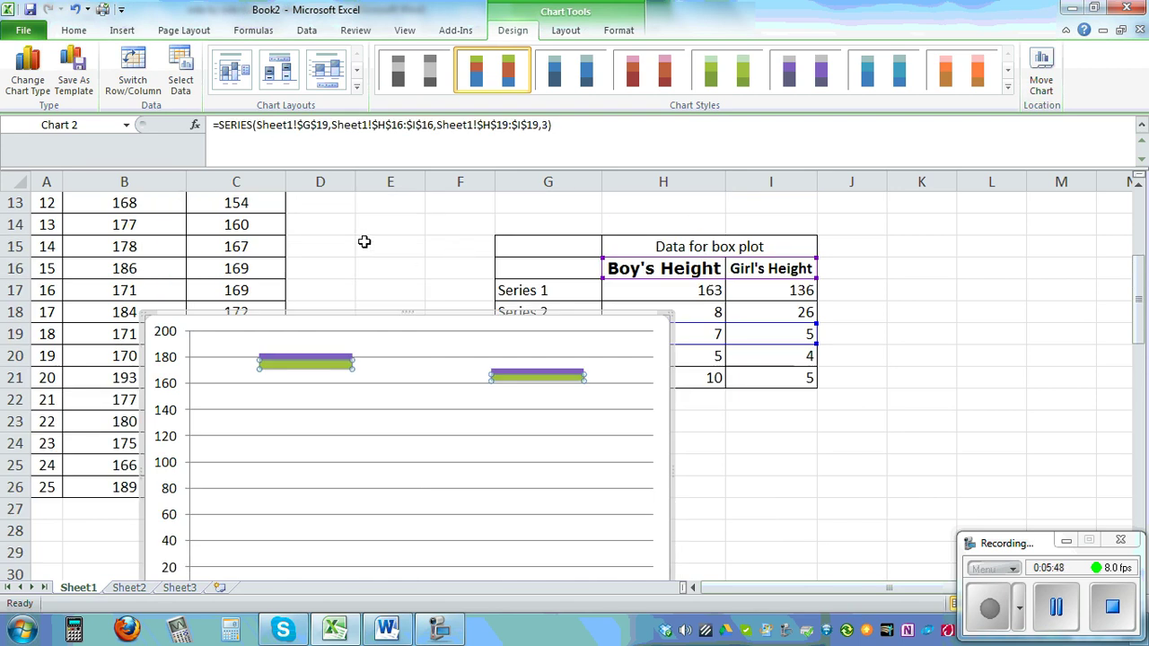
drag(359, 310, 312, 297)
scroll(628, 377, down, 1)
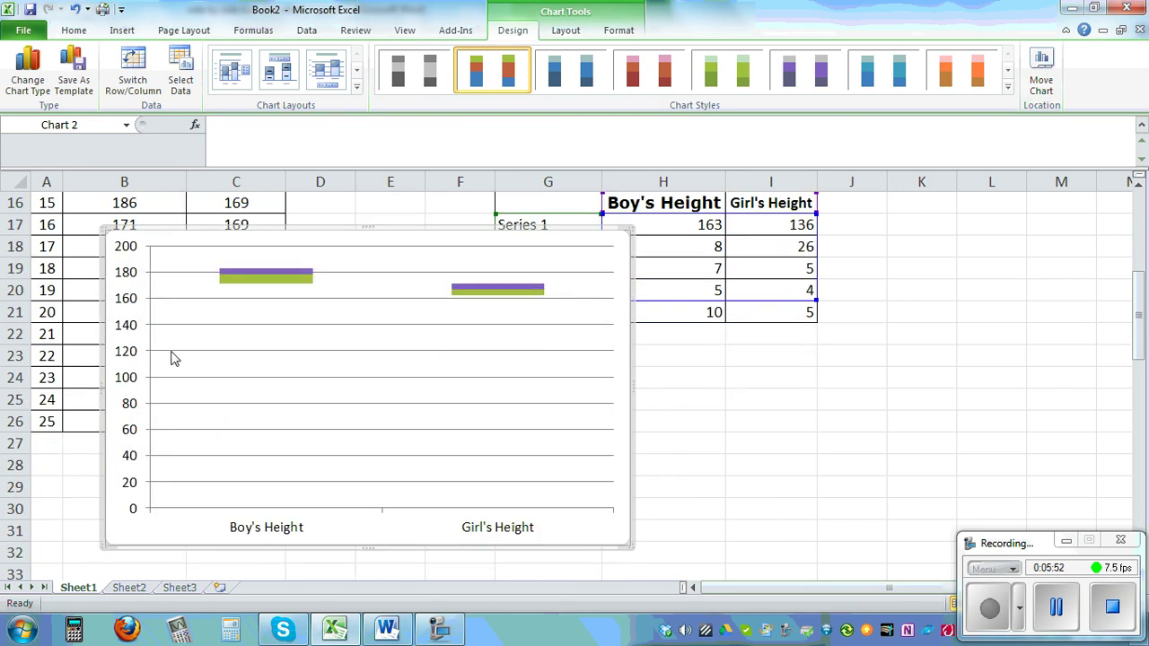
scroll(973, 437, up, 1)
scroll(974, 437, up, 3)
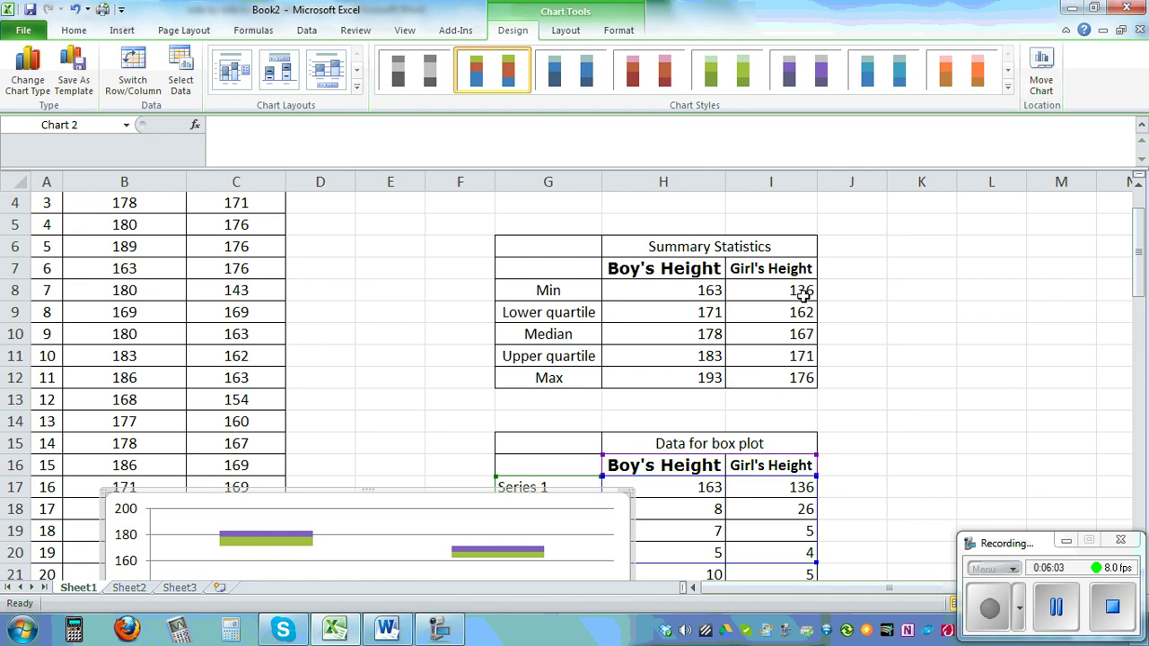
scroll(925, 321, down, 5)
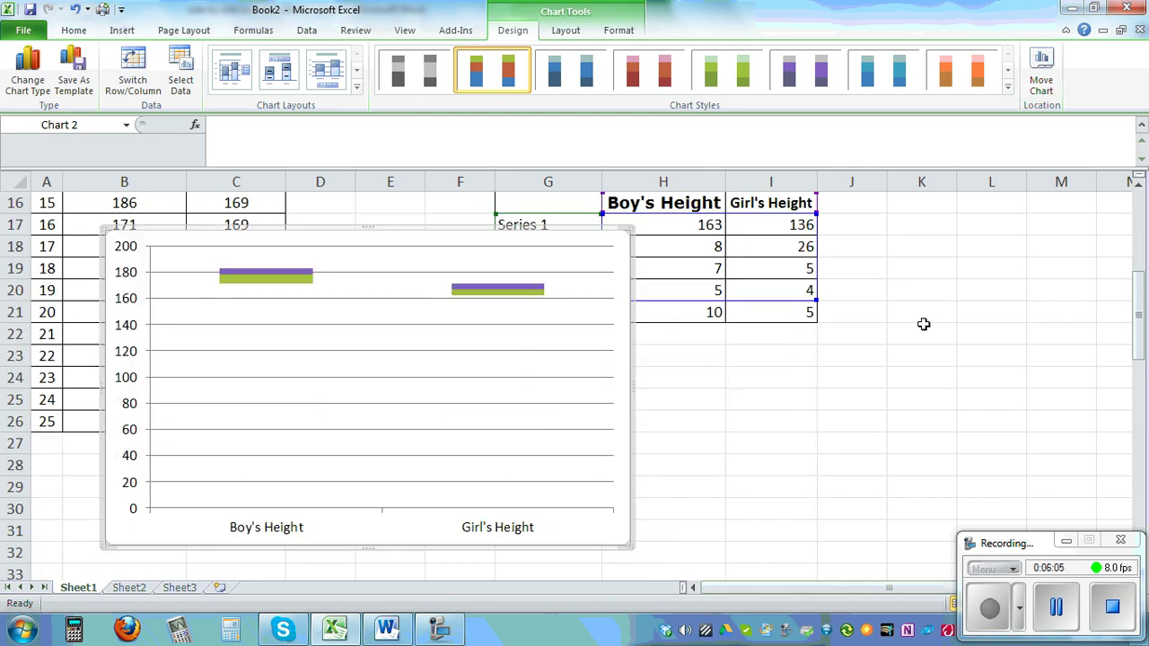
scroll(543, 340, up, 1)
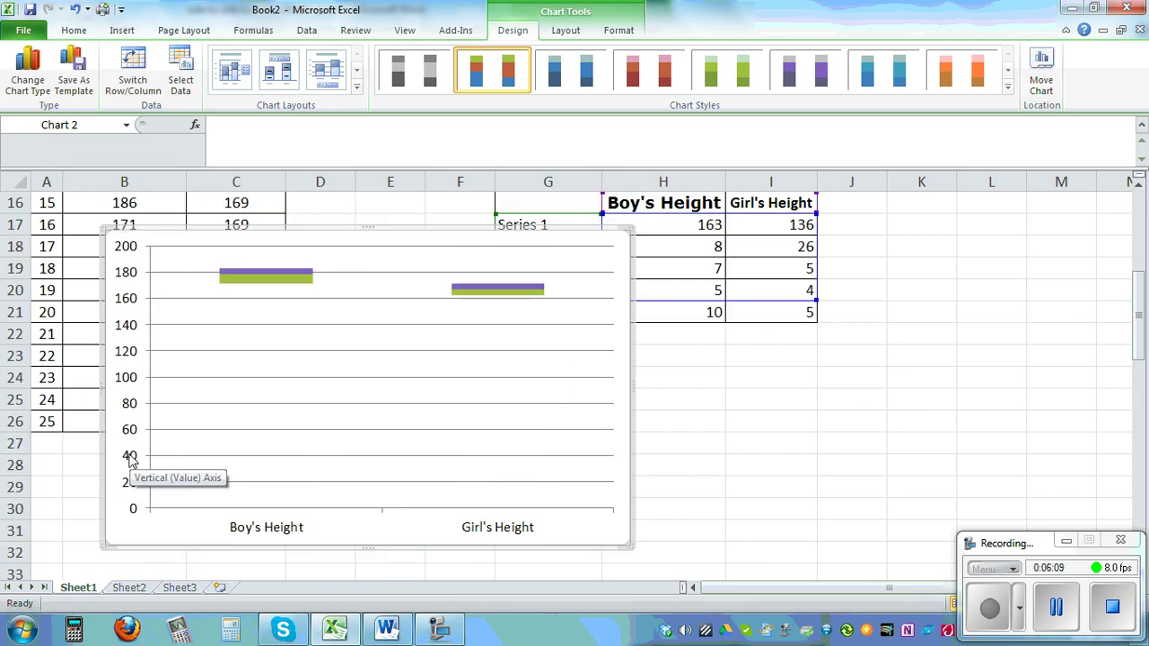
Step: Fix the vertical axis minimum at 120 and major unit at 10
right_click(124, 359)
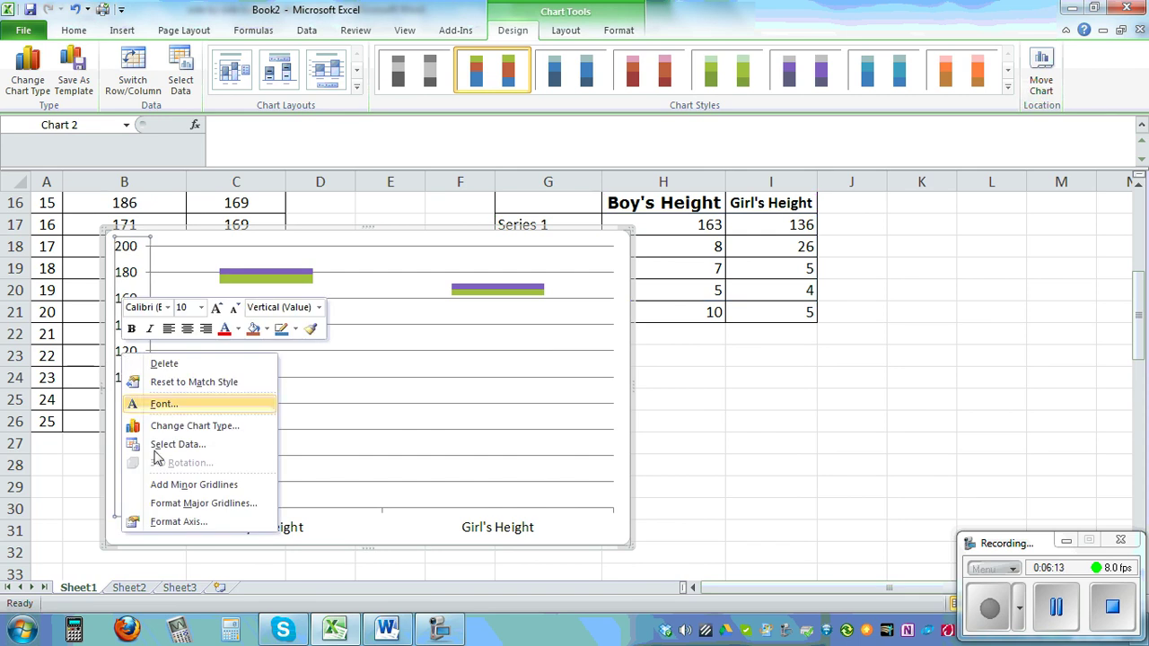
click(182, 524)
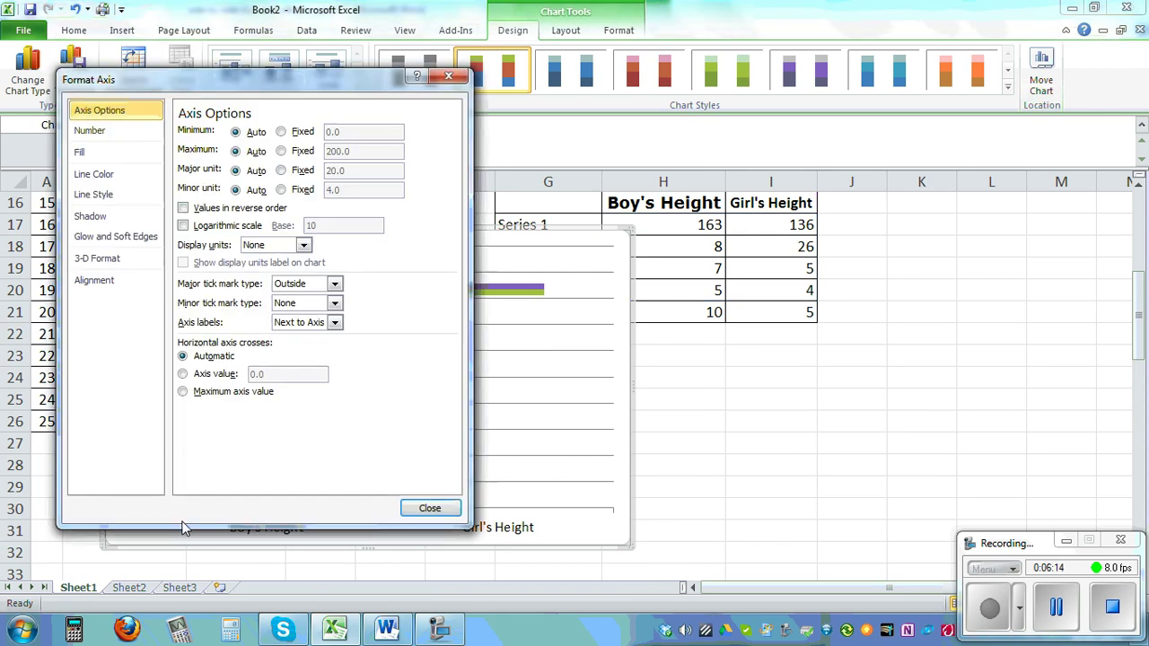
click(282, 132)
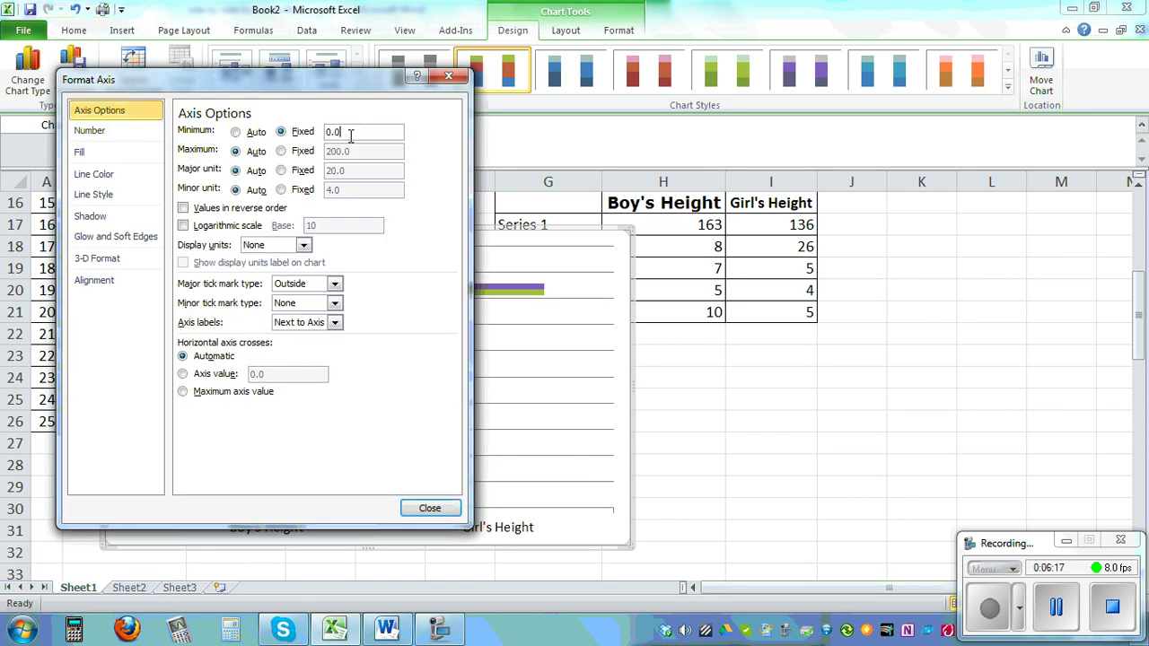
double_click(350, 134)
text(120)
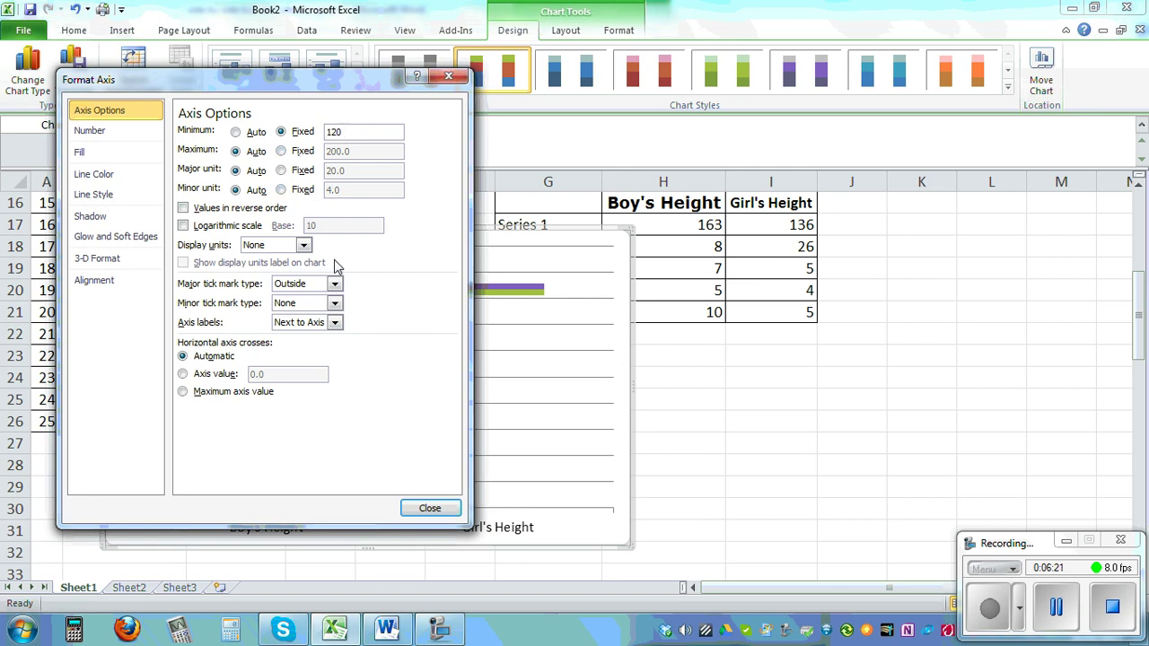
click(281, 169)
click(297, 176)
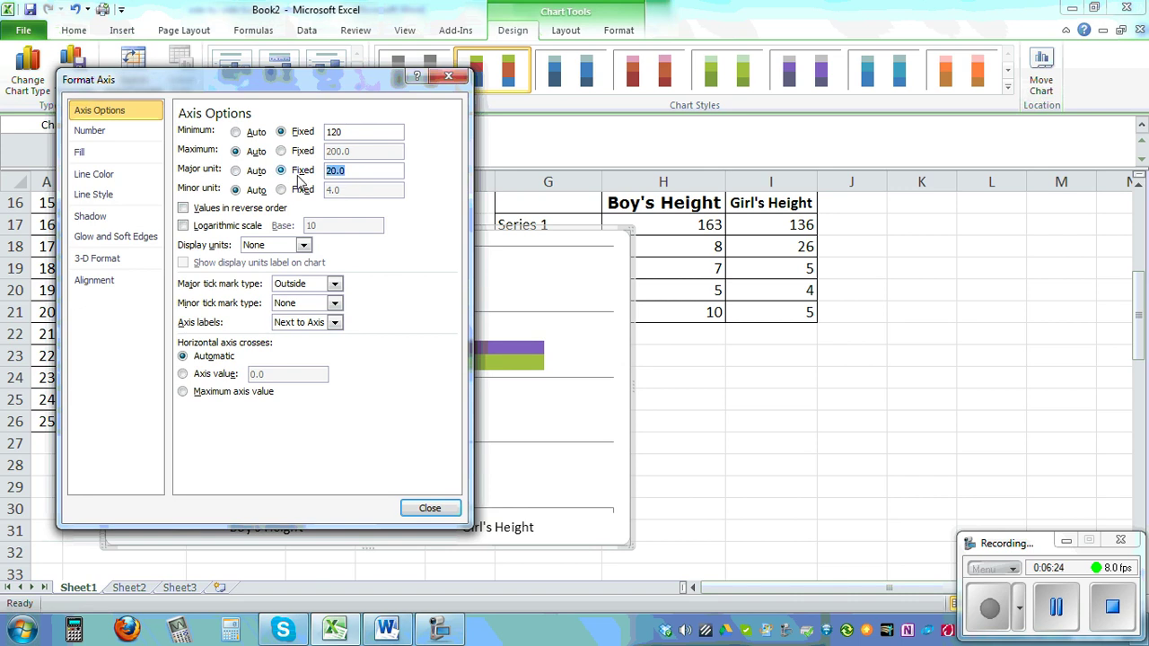
text(10)
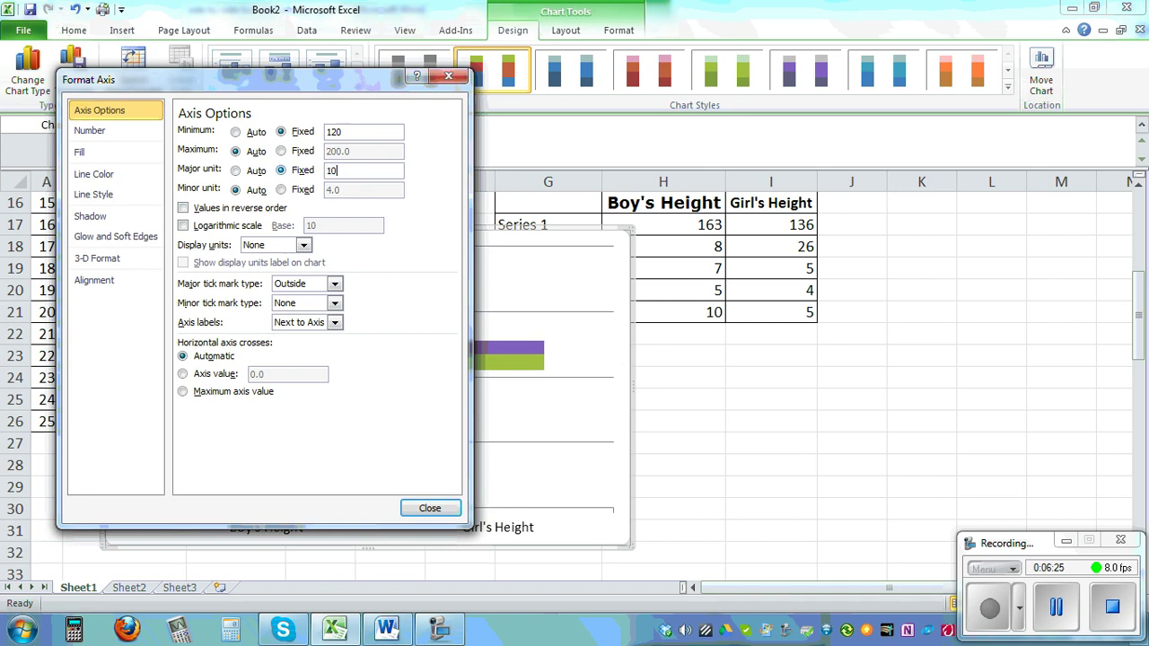
click(424, 508)
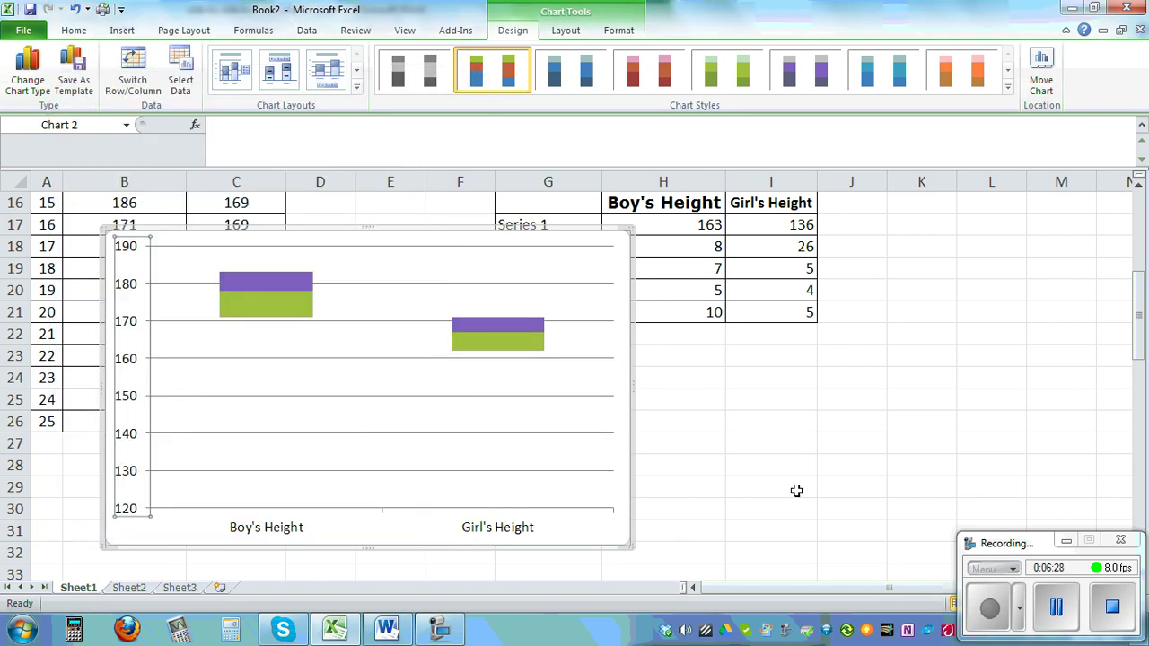
scroll(796, 489, up, 1)
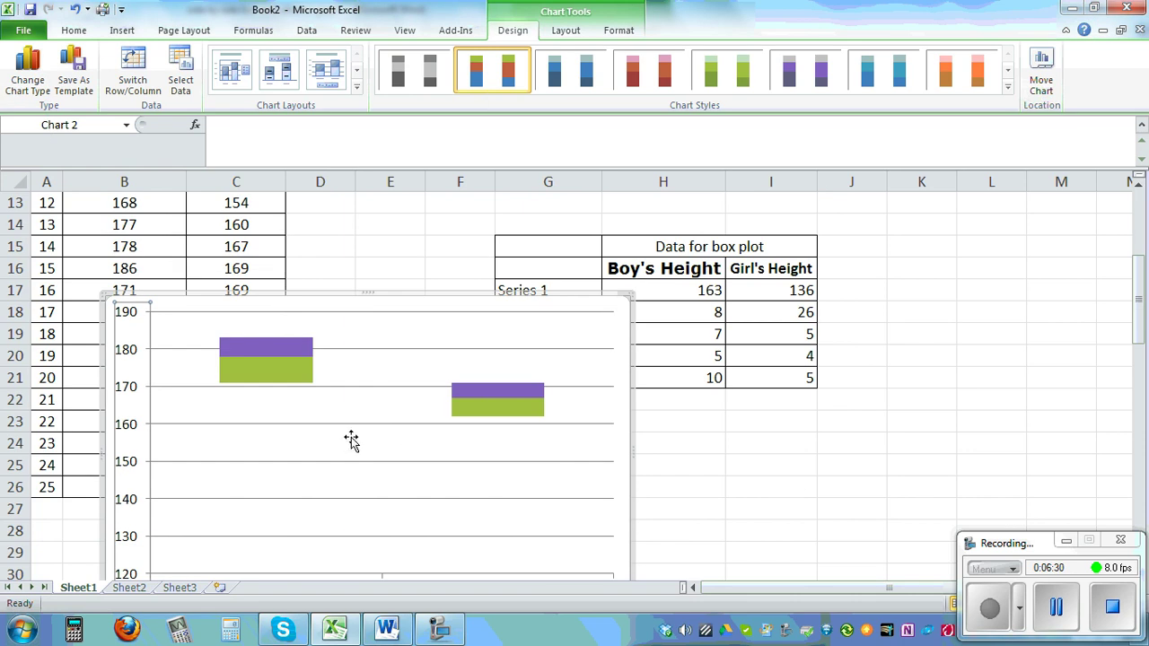
Step: Add Minus-direction 100% percentage error bars to Series 2 as lower whiskers
click(273, 381)
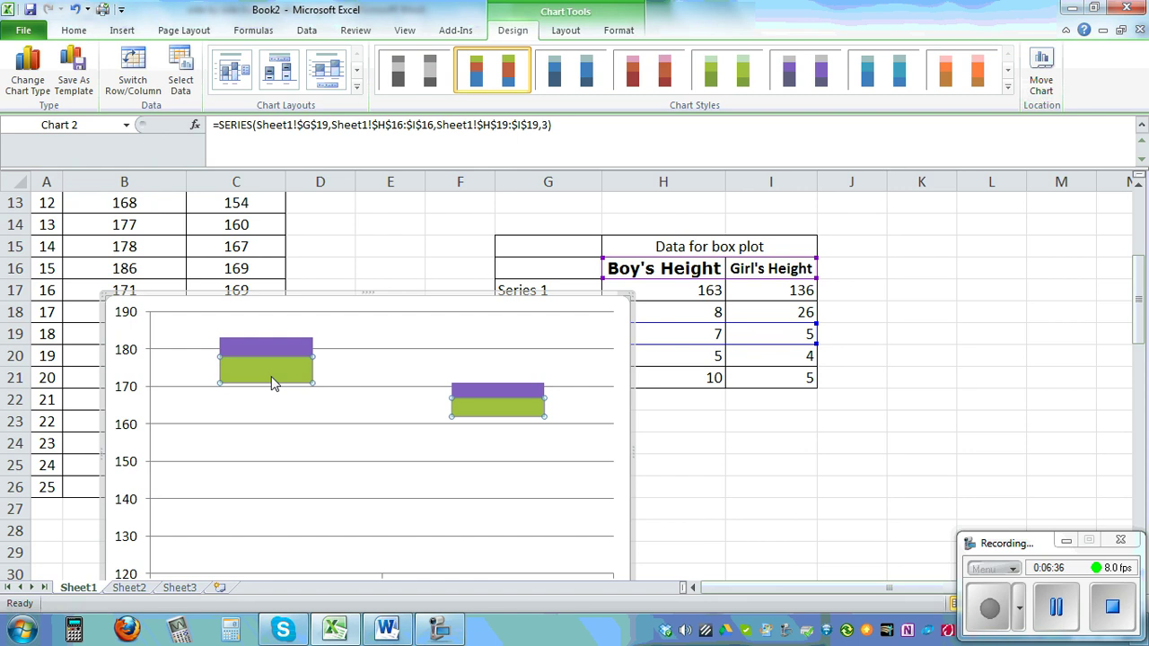
key(Up)
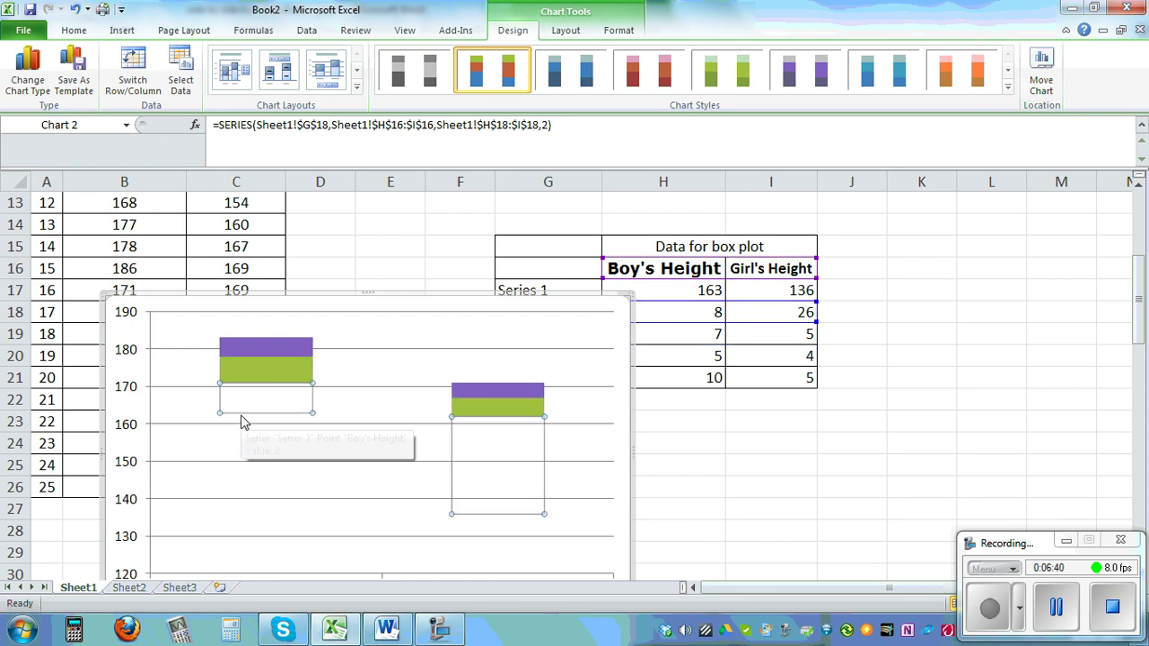
click(566, 31)
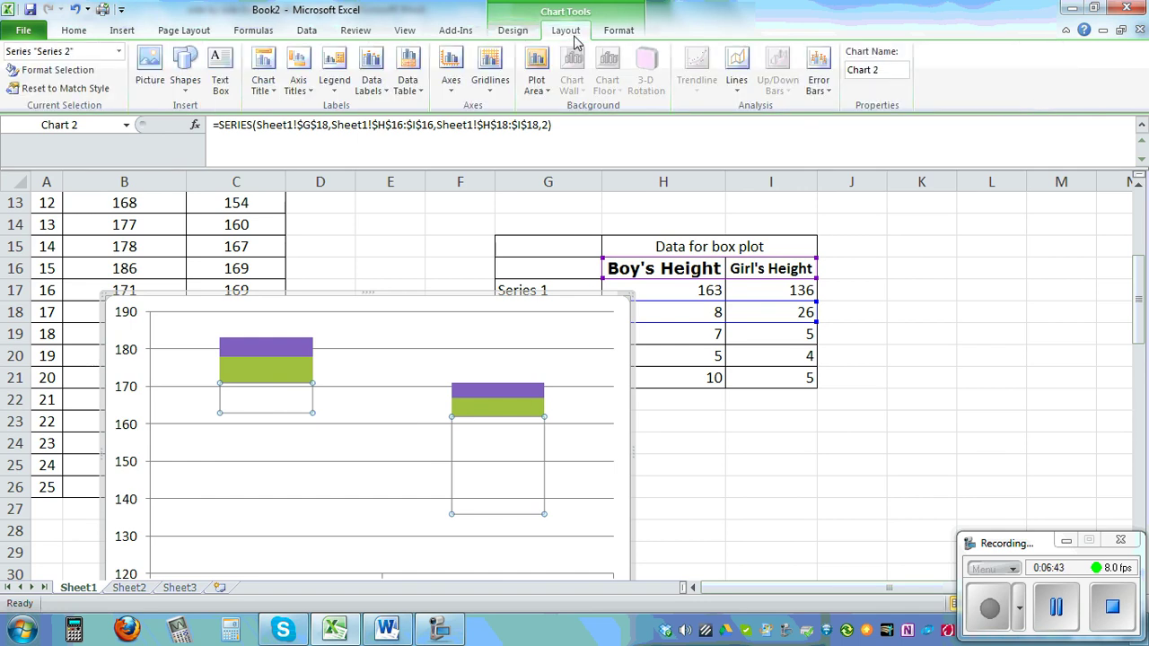
click(817, 73)
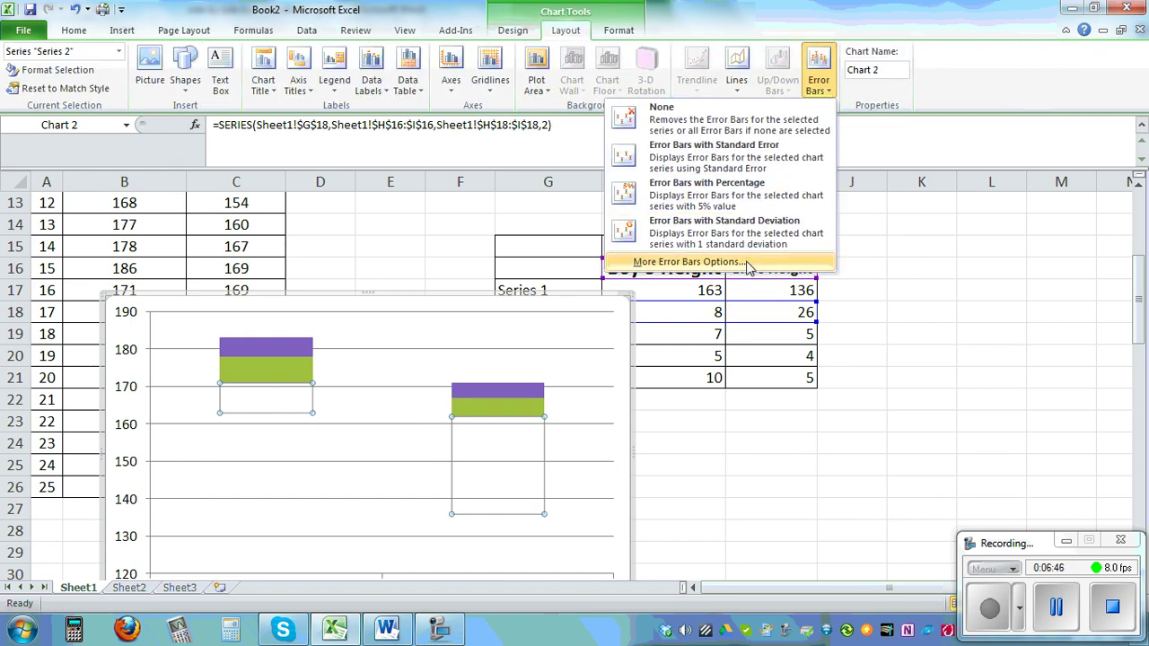
click(747, 261)
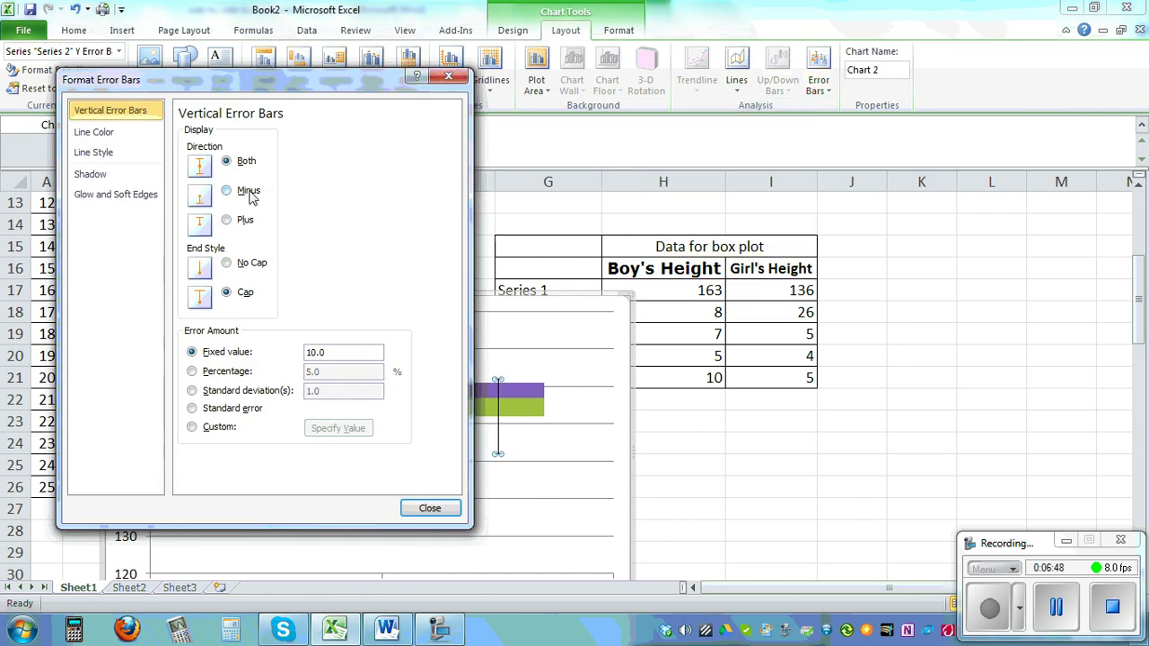
click(250, 194)
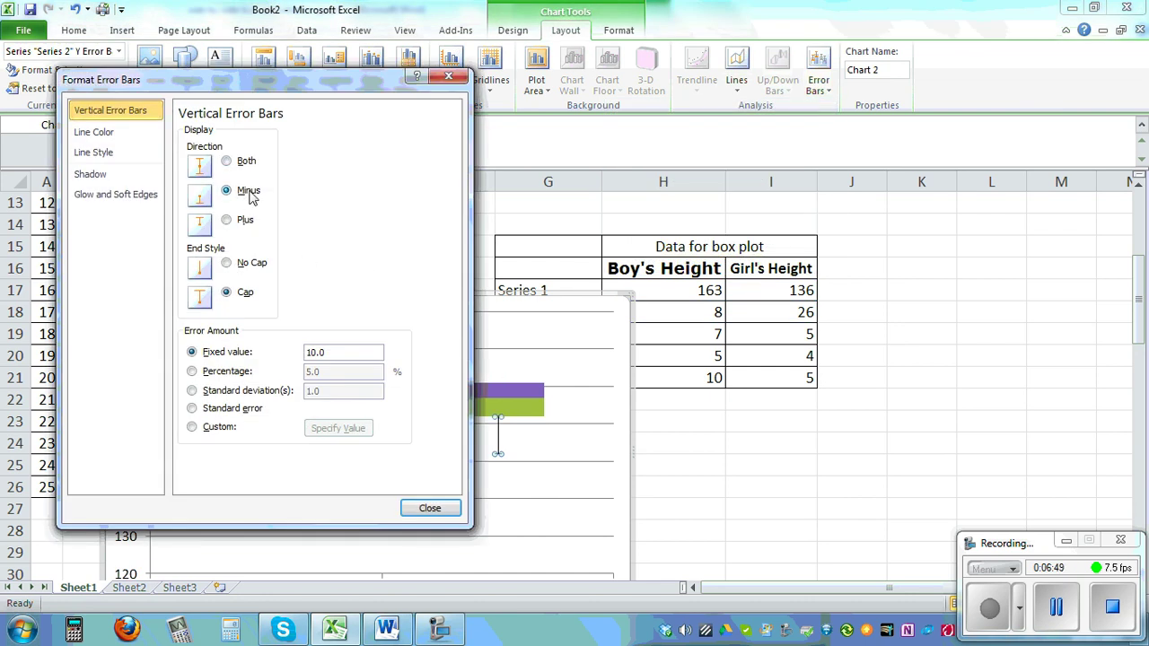
click(192, 372)
drag(332, 372, 274, 376)
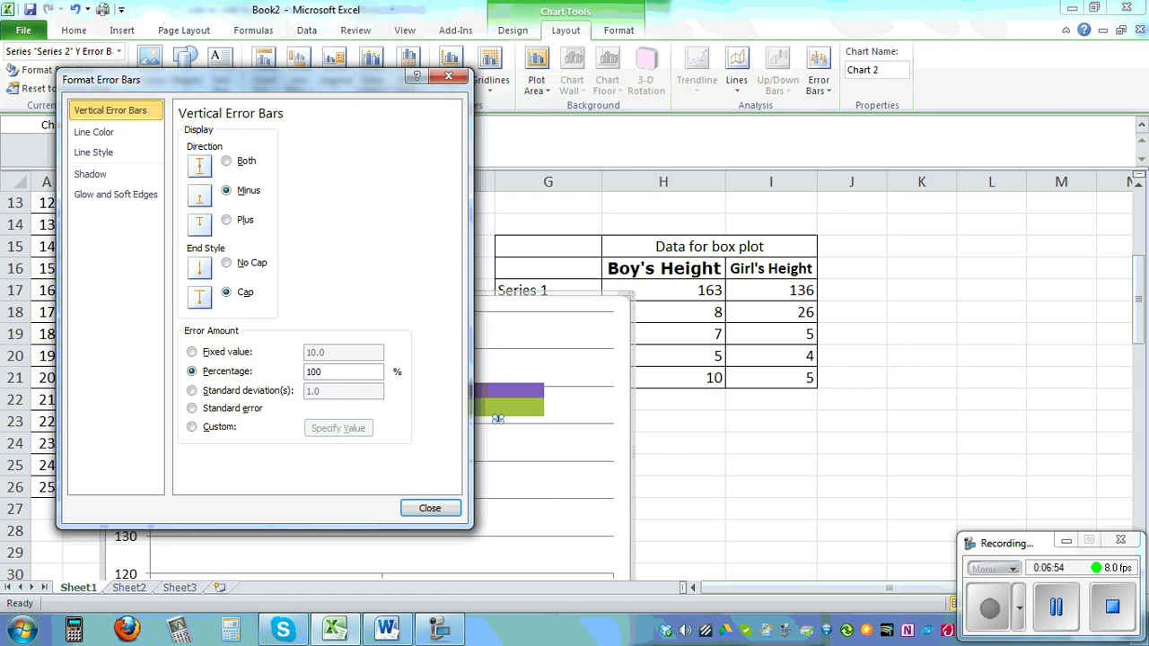
click(427, 508)
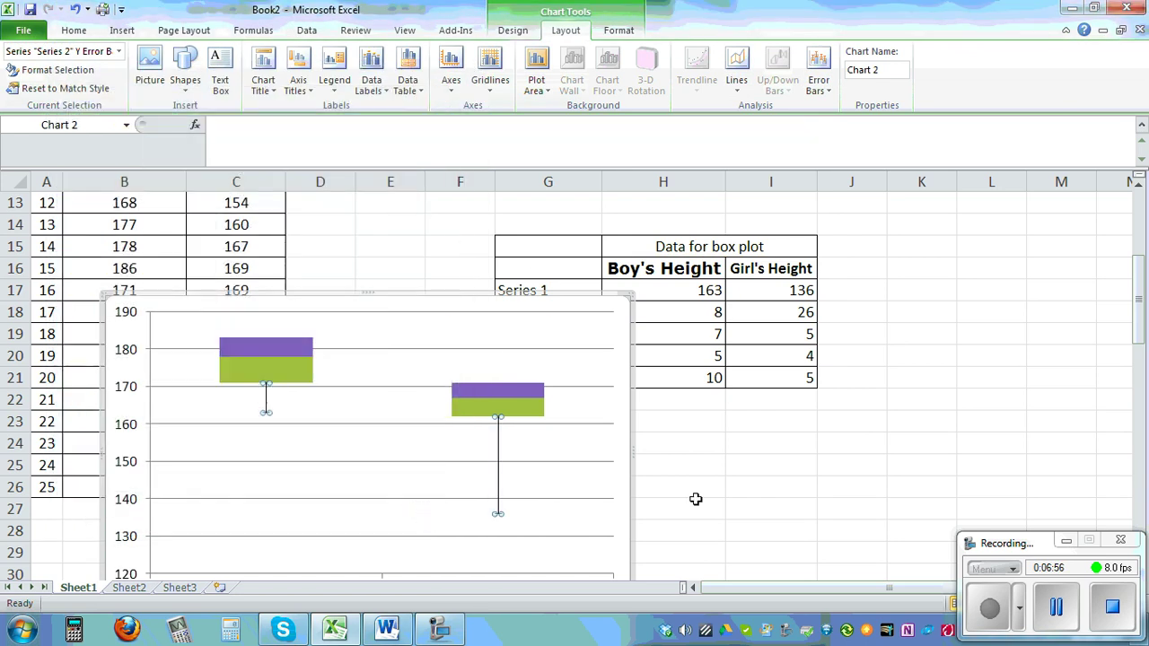
click(903, 491)
scroll(903, 491, down, 2)
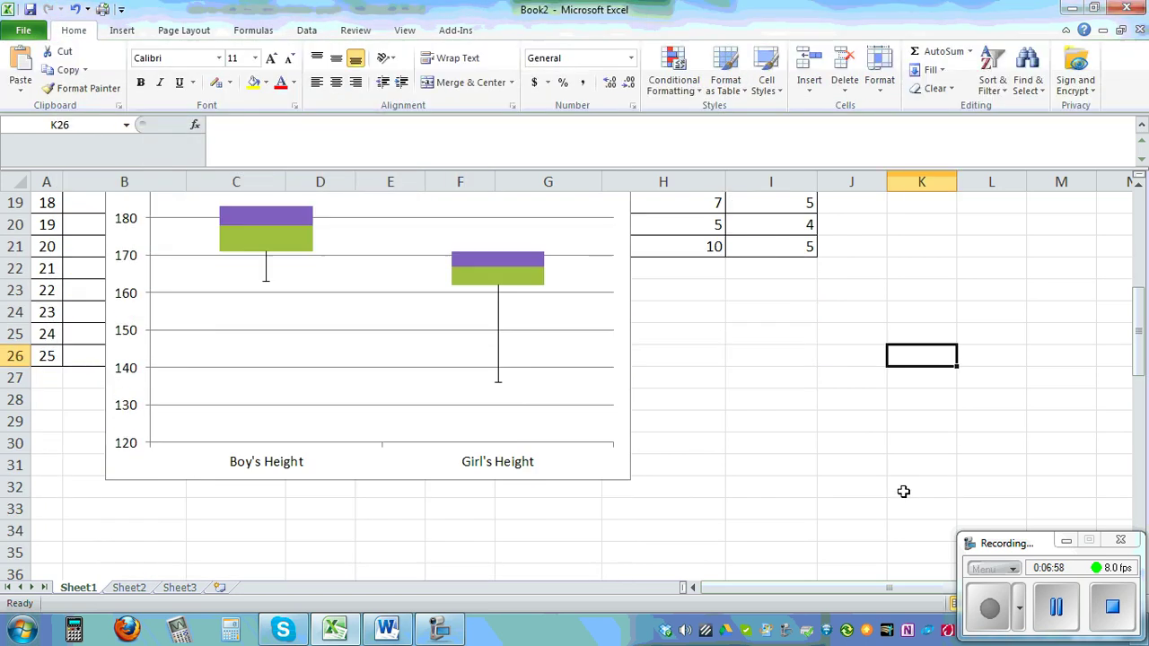
scroll(413, 366, up, 3)
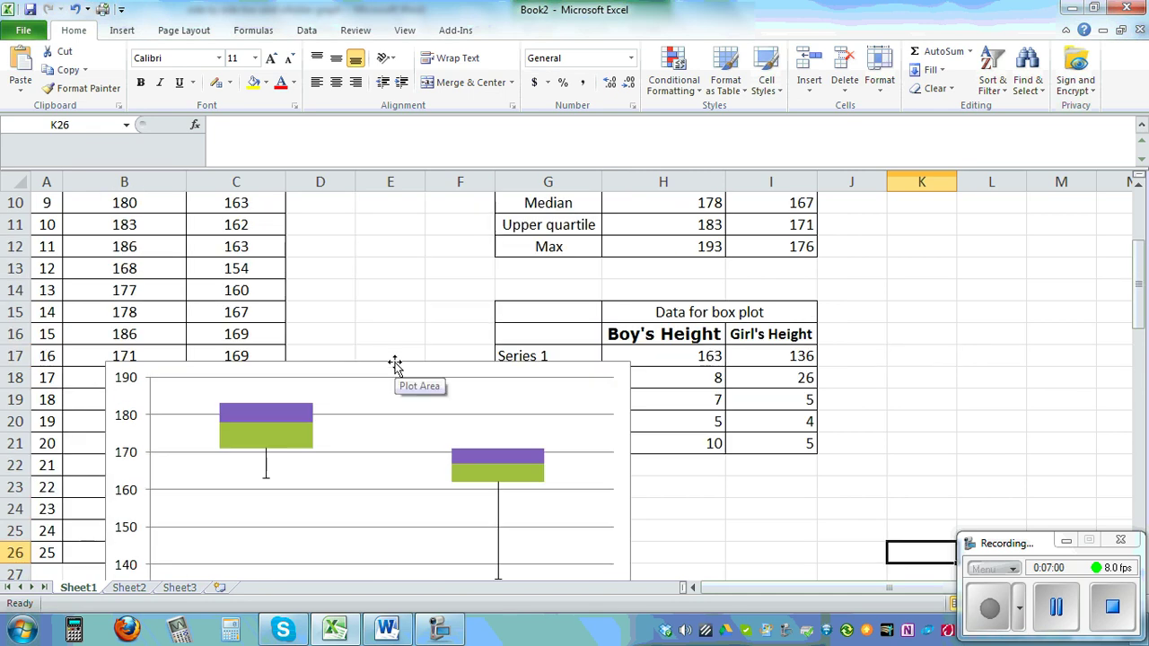
scroll(588, 327, up, 1)
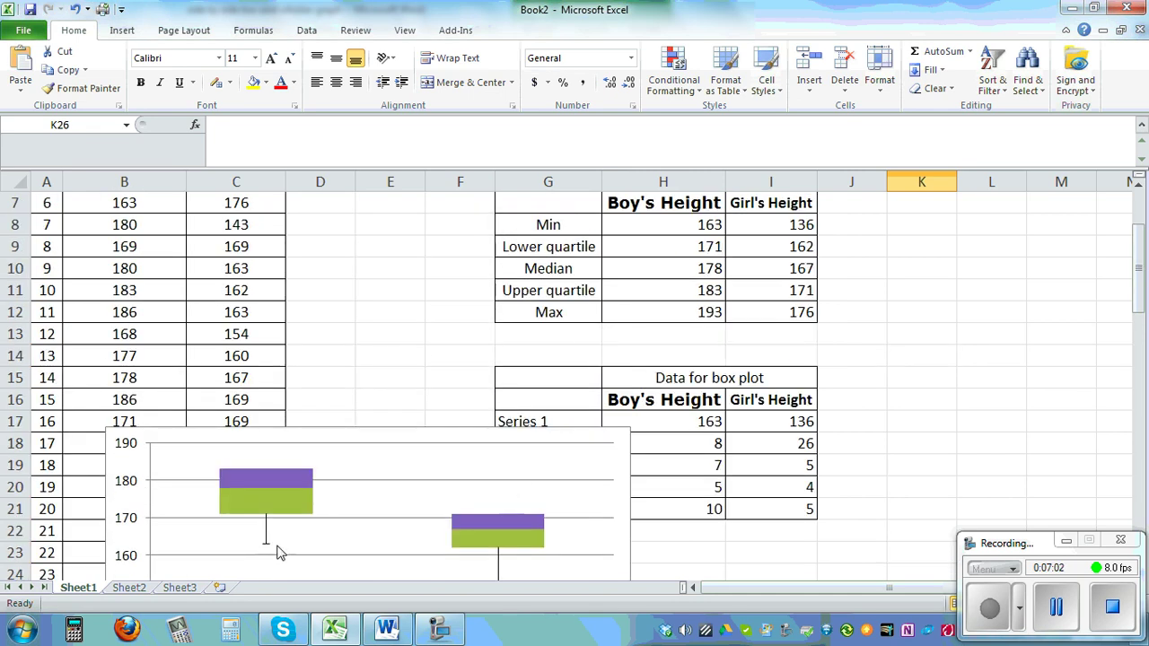
scroll(775, 526, down, 1)
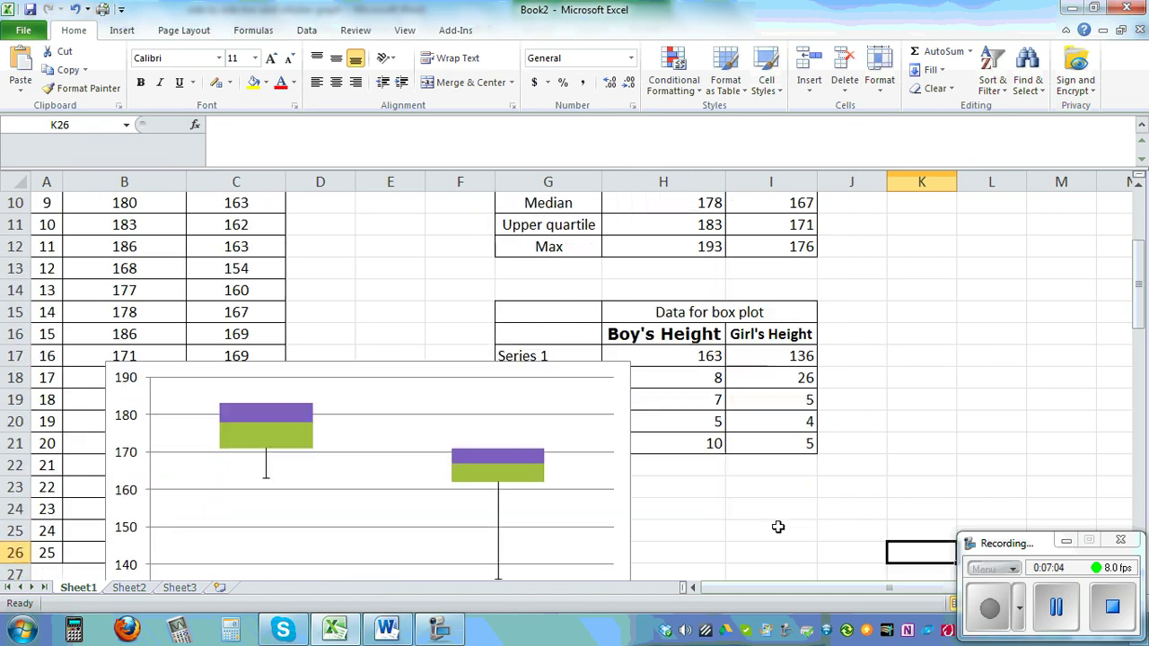
scroll(637, 477, down, 3)
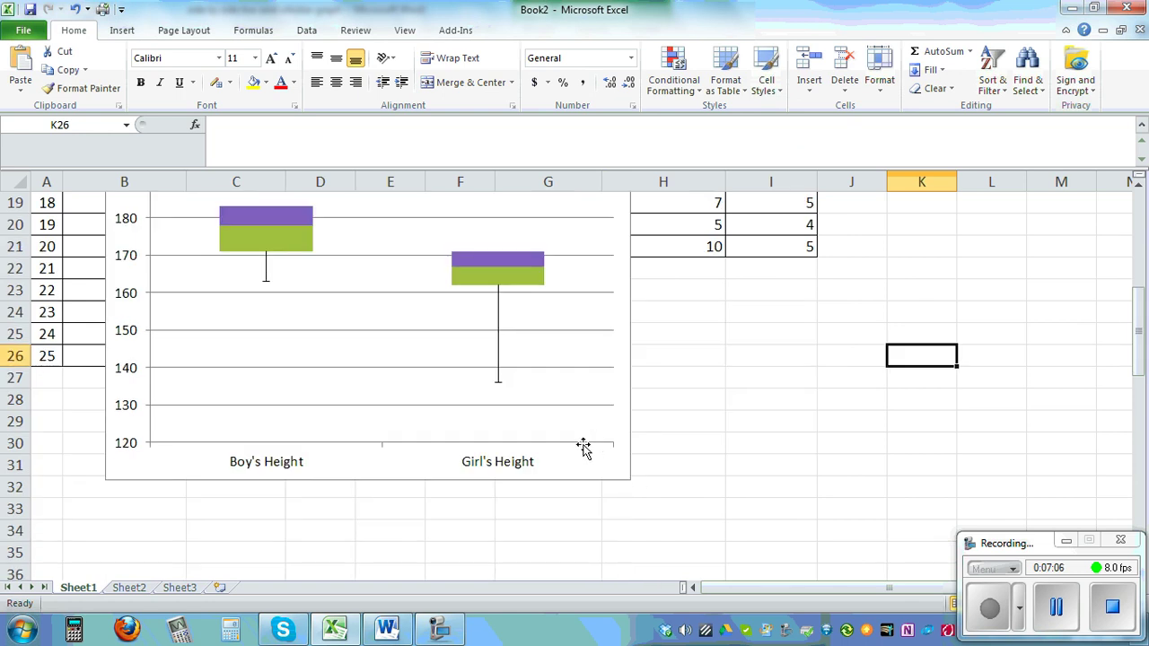
Step: Delete the chart's major horizontal gridlines, then select the purple series
click(573, 442)
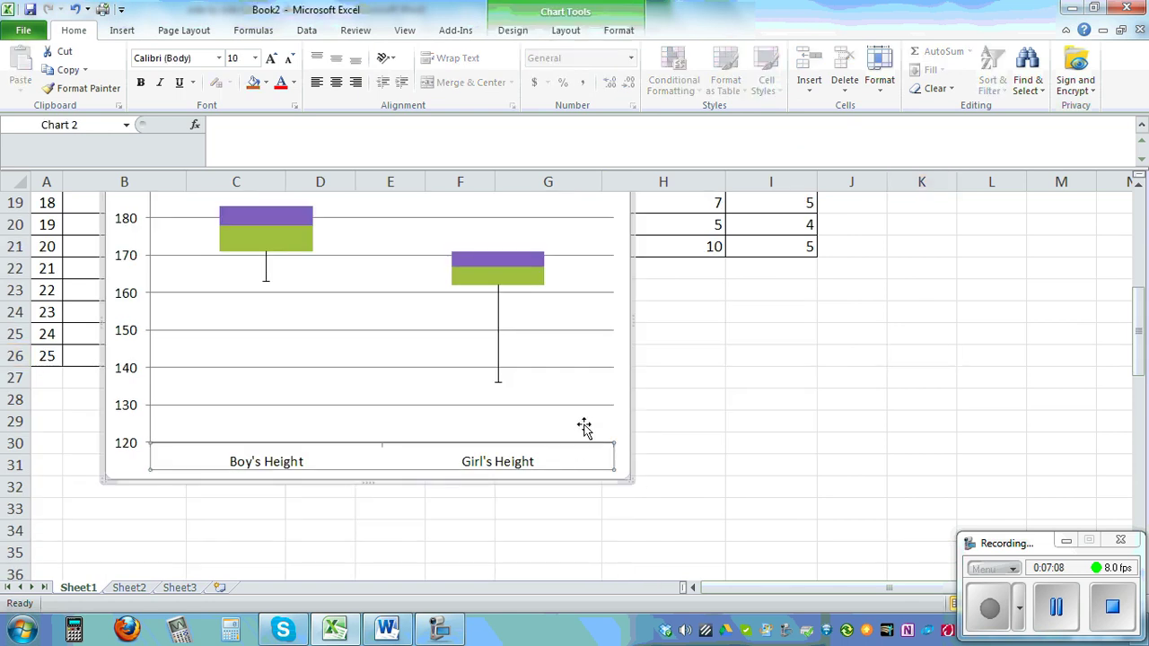
click(584, 369)
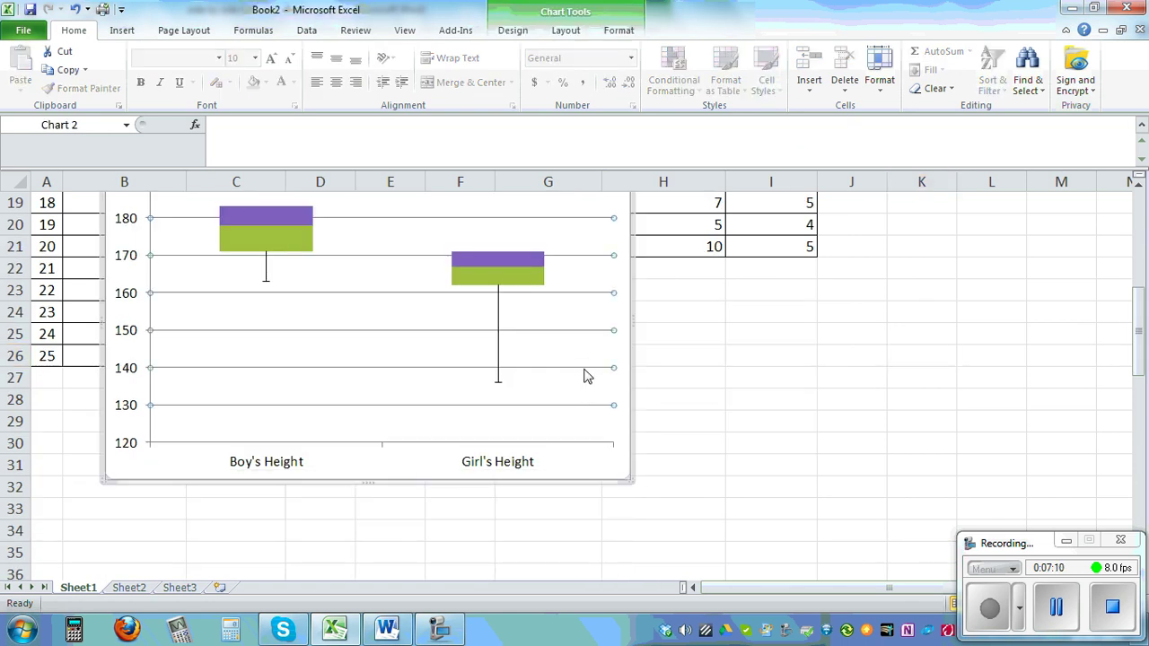
key(Delete)
scroll(584, 372, up, 2)
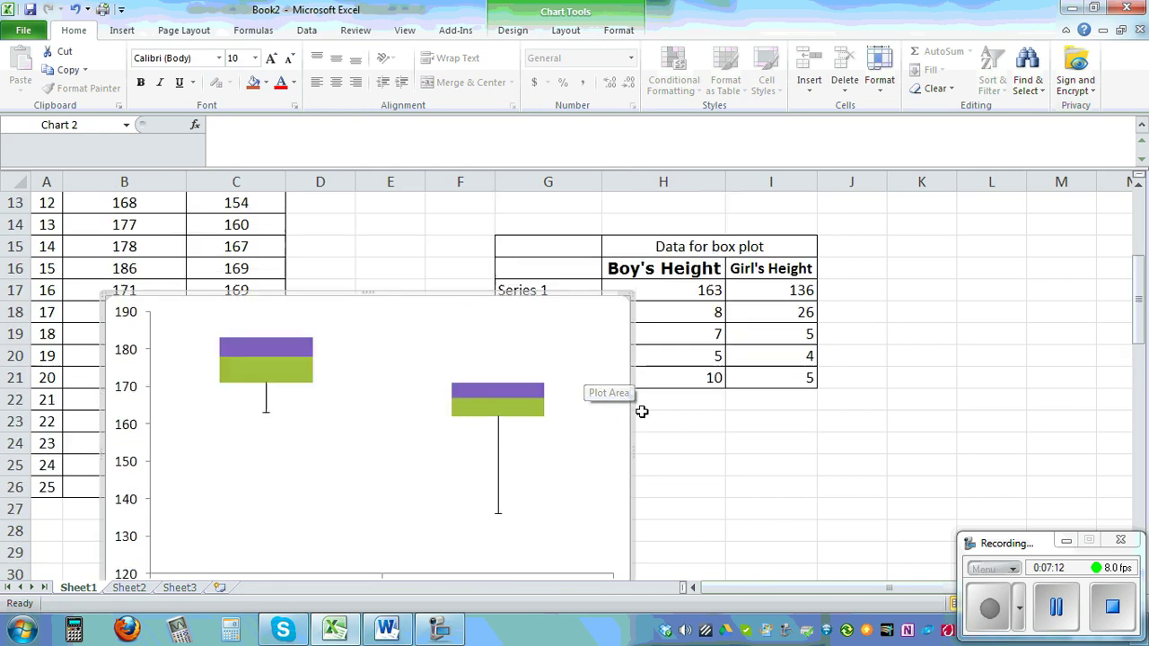
click(257, 350)
scroll(516, 453, up, 1)
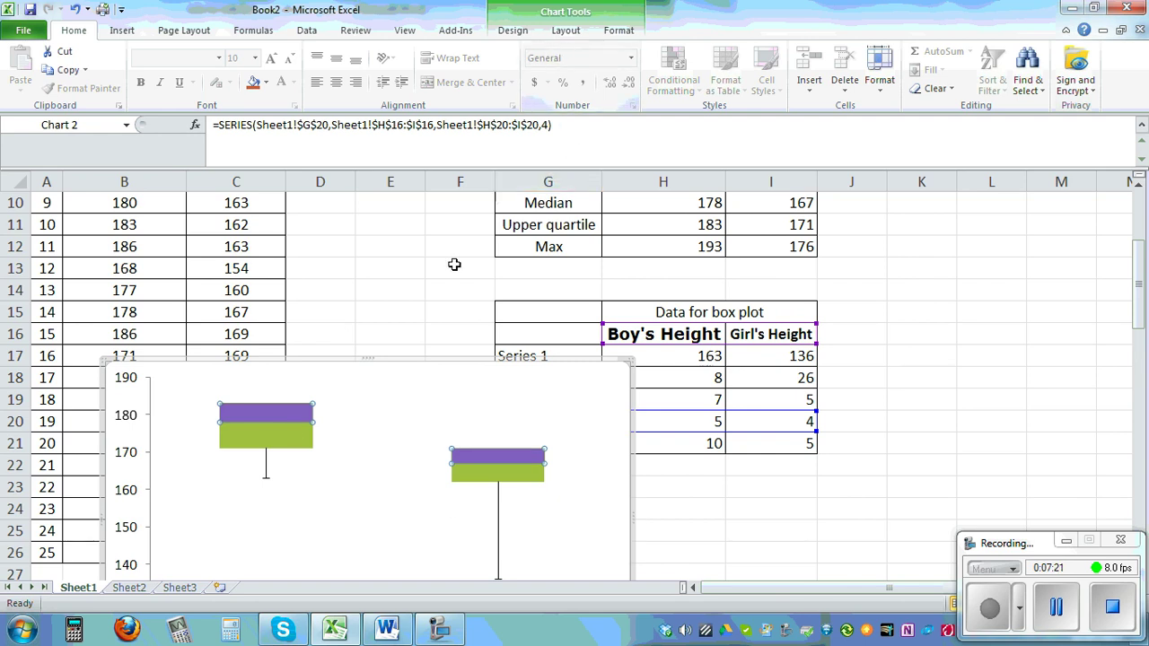
Step: Add custom Plus error bars using H21:I21 as upper whiskers to maxima 193 and 176
click(577, 34)
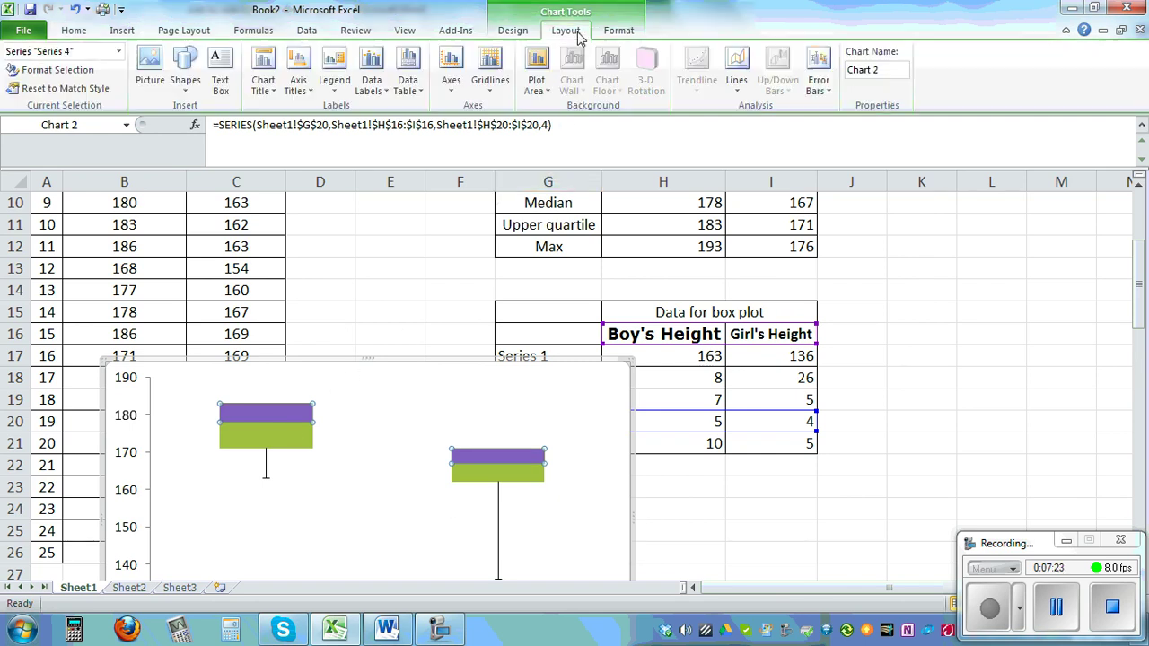
click(829, 94)
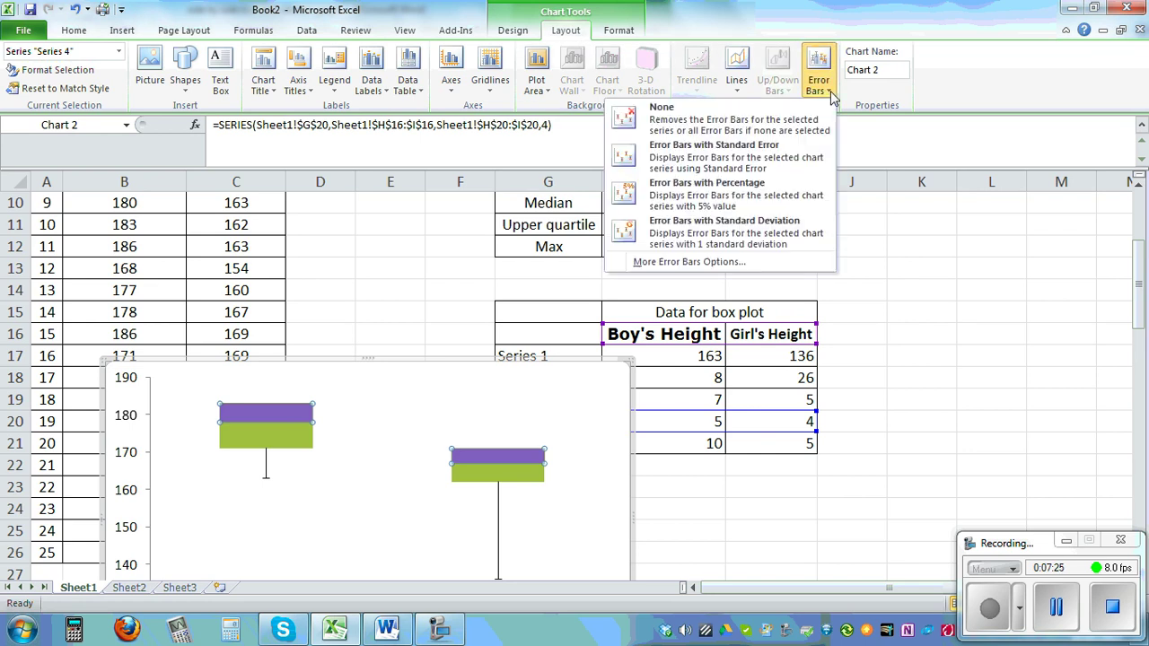
click(709, 263)
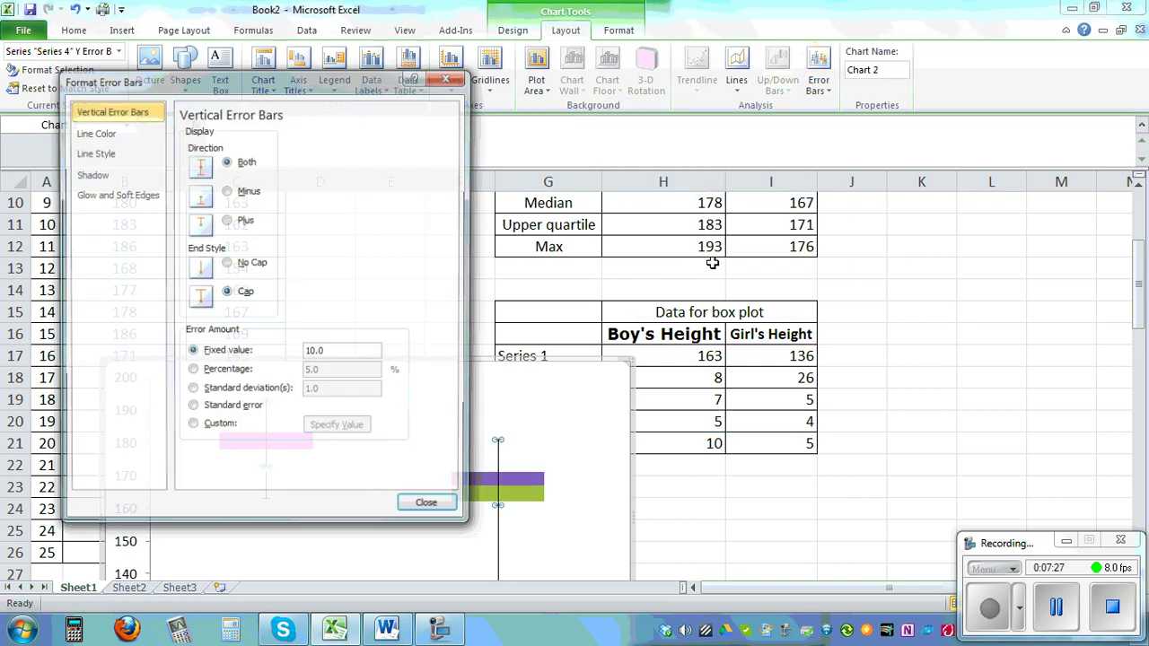
click(236, 222)
click(192, 428)
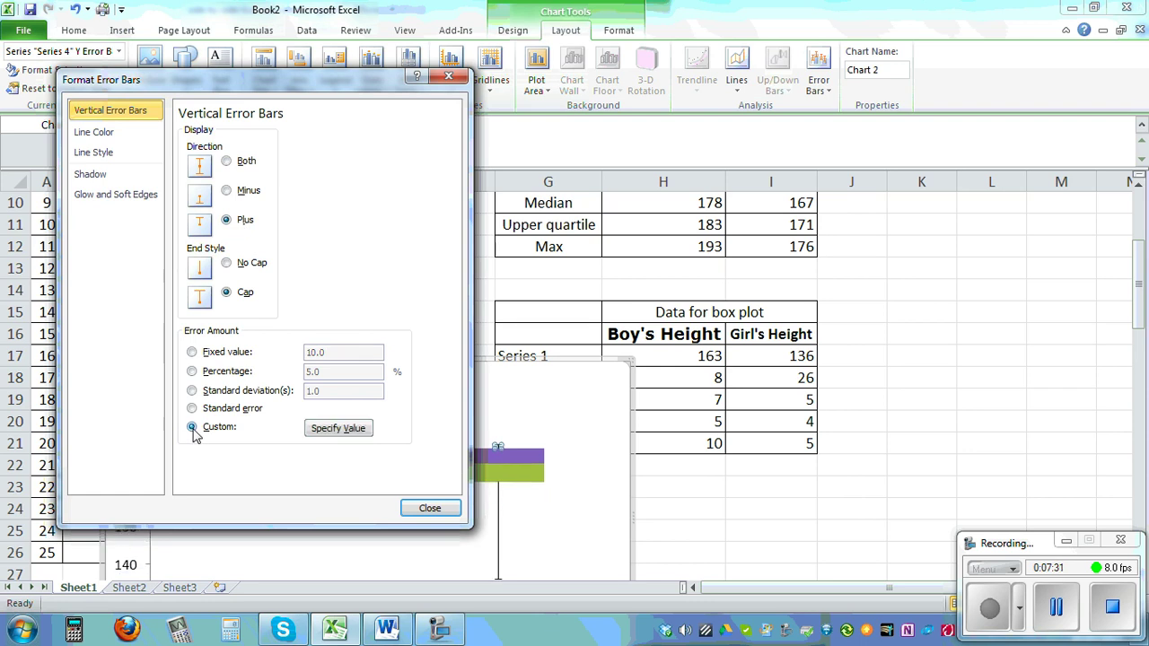
click(339, 429)
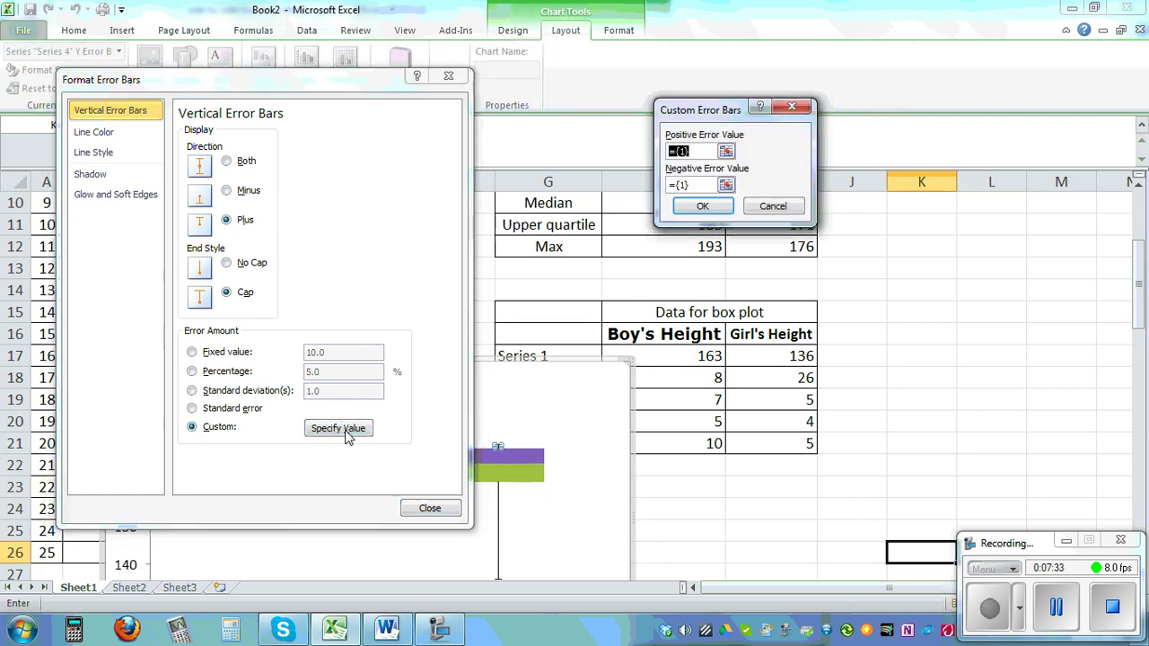
drag(671, 442, 759, 437)
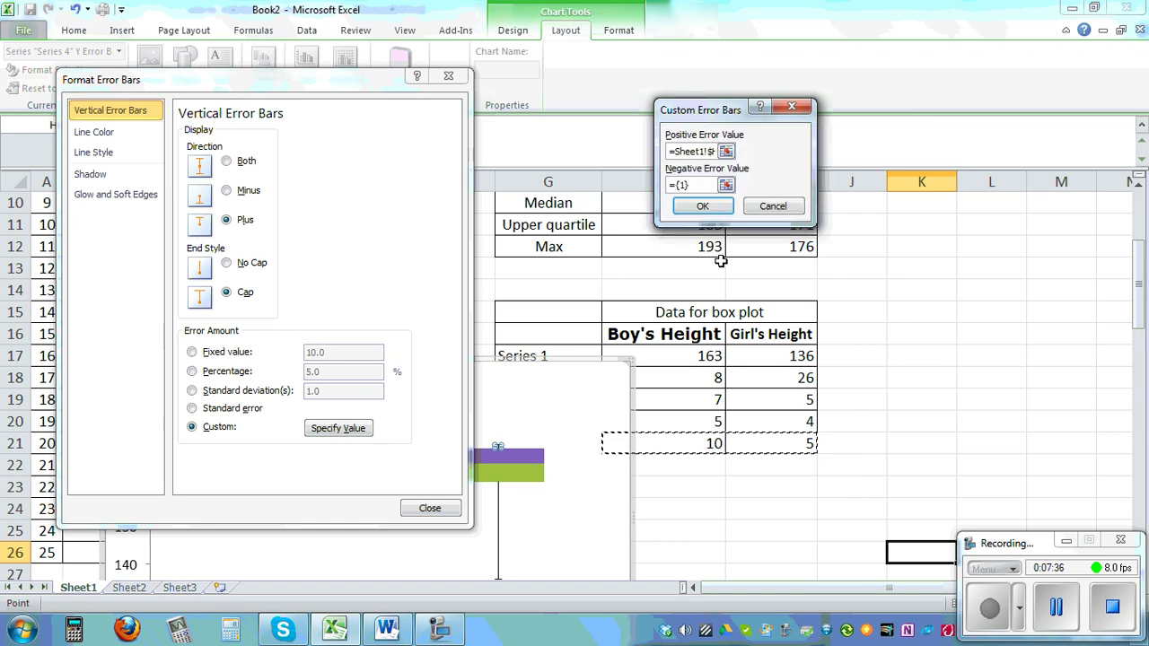
click(704, 204)
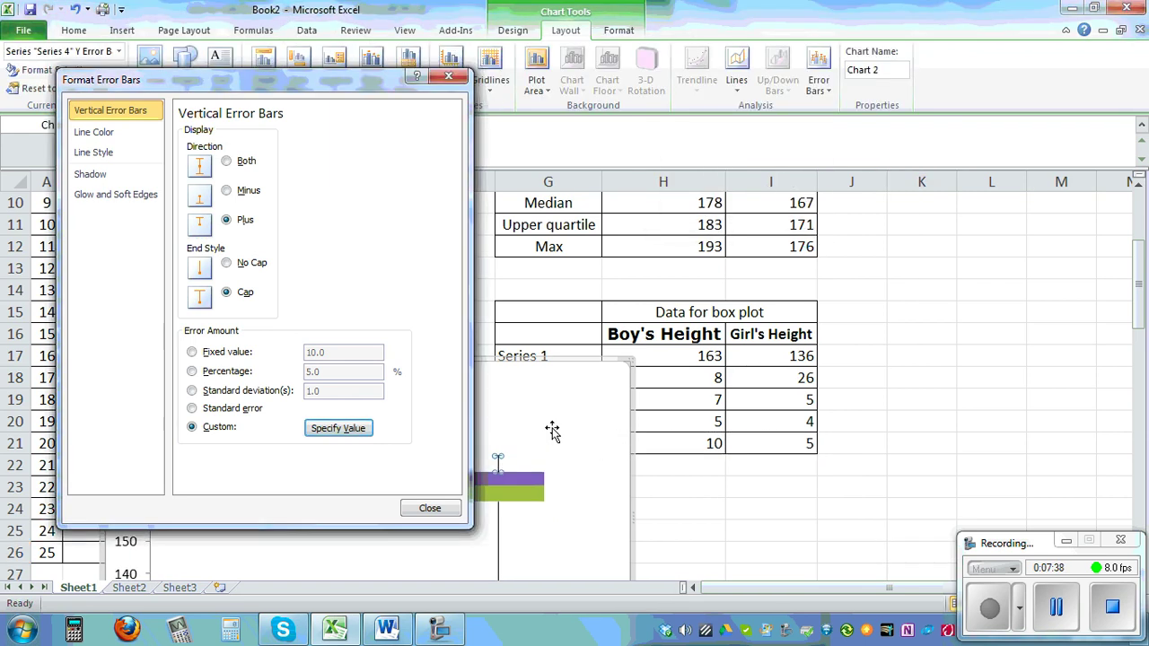
click(420, 509)
click(815, 504)
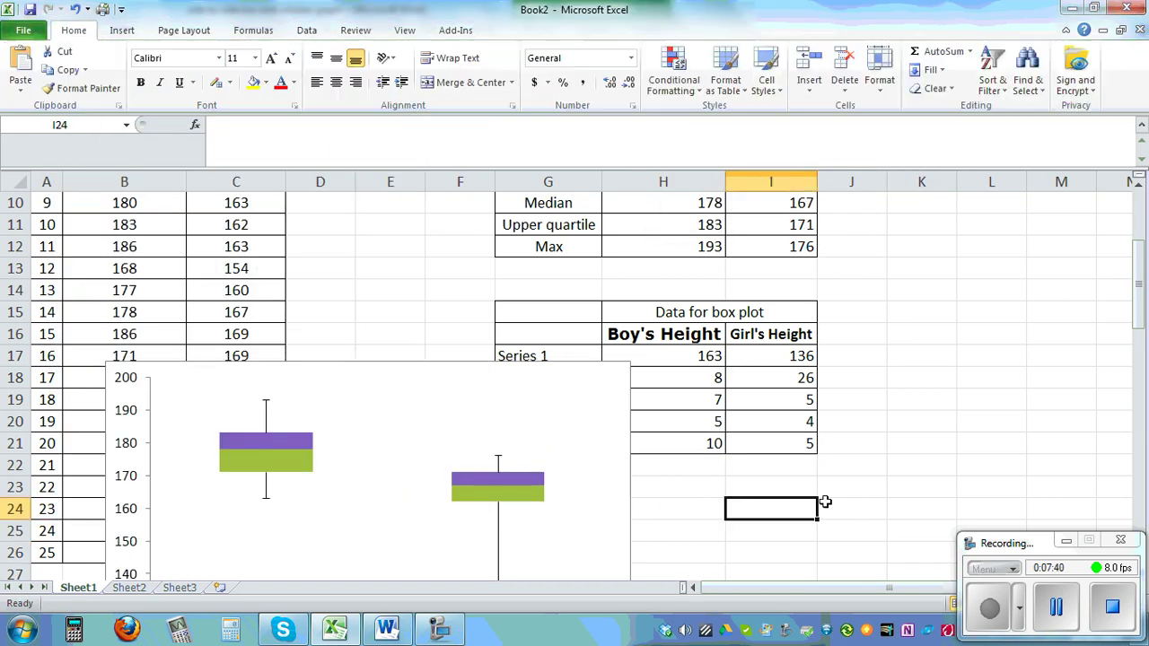
scroll(819, 503, down, 1)
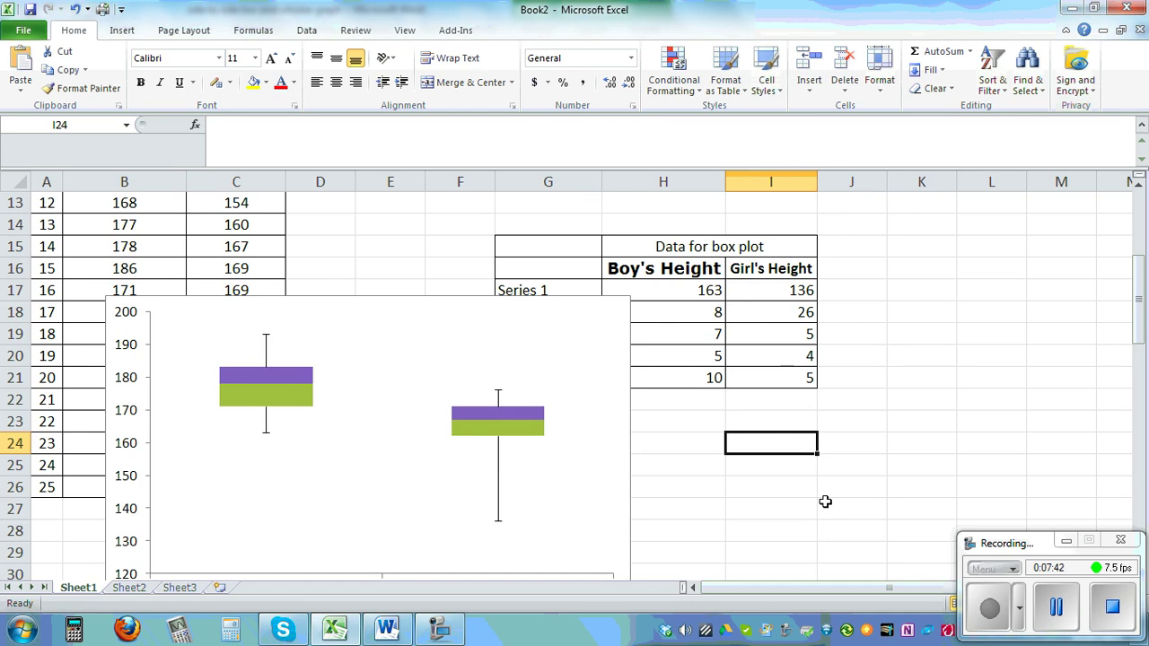
Step: Nudge the plot area slightly higher and move the whole chart up to row 11
scroll(916, 466, up, 2)
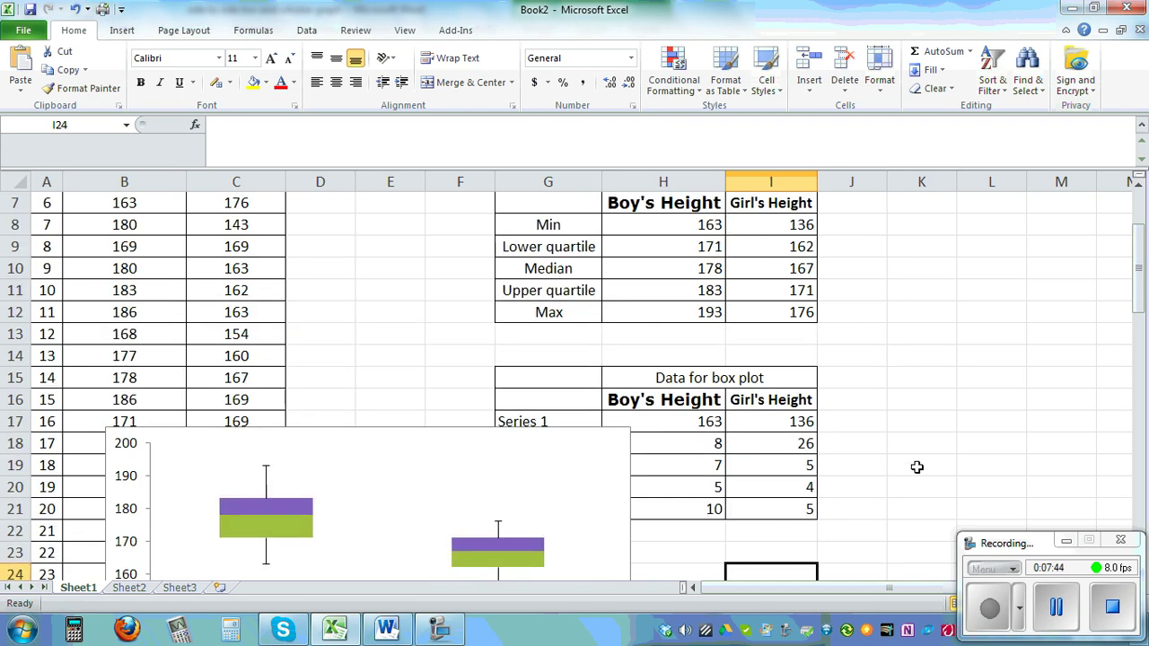
scroll(916, 467, down, 1)
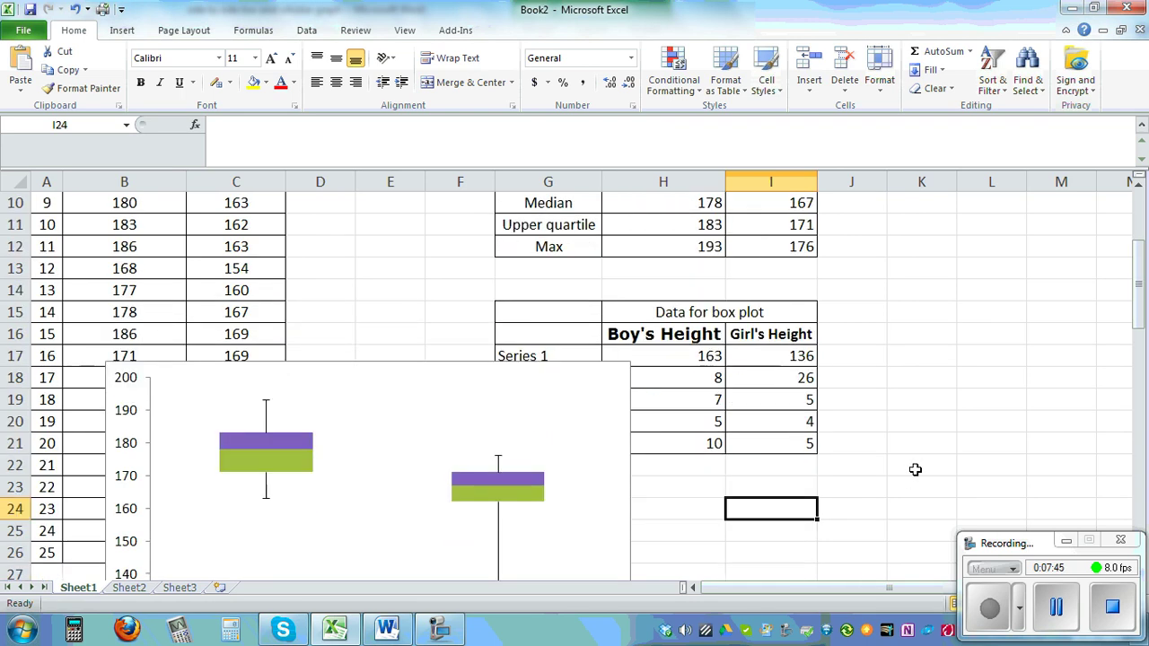
click(215, 389)
mouse_move(205, 349)
mouse_down()
mouse_move(206, 328)
mouse_move(215, 351)
mouse_up()
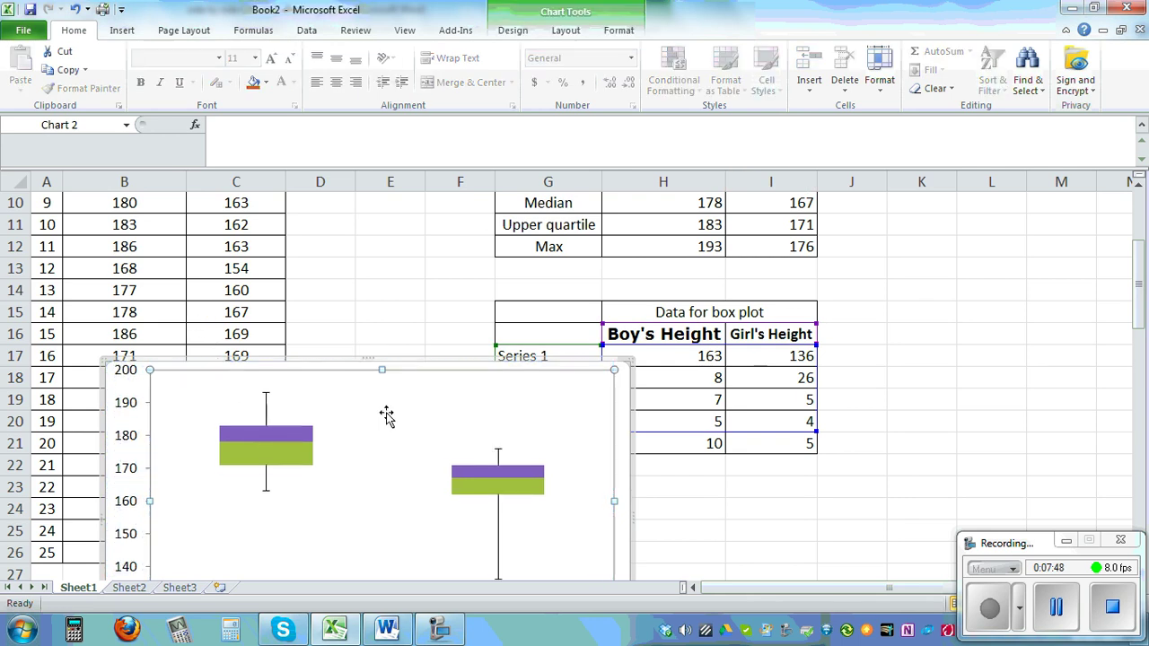
drag(452, 369, 403, 221)
Step: Drag the chart's bottom-right corner outward to make the box plot wider and taller
scroll(954, 353, up, 2)
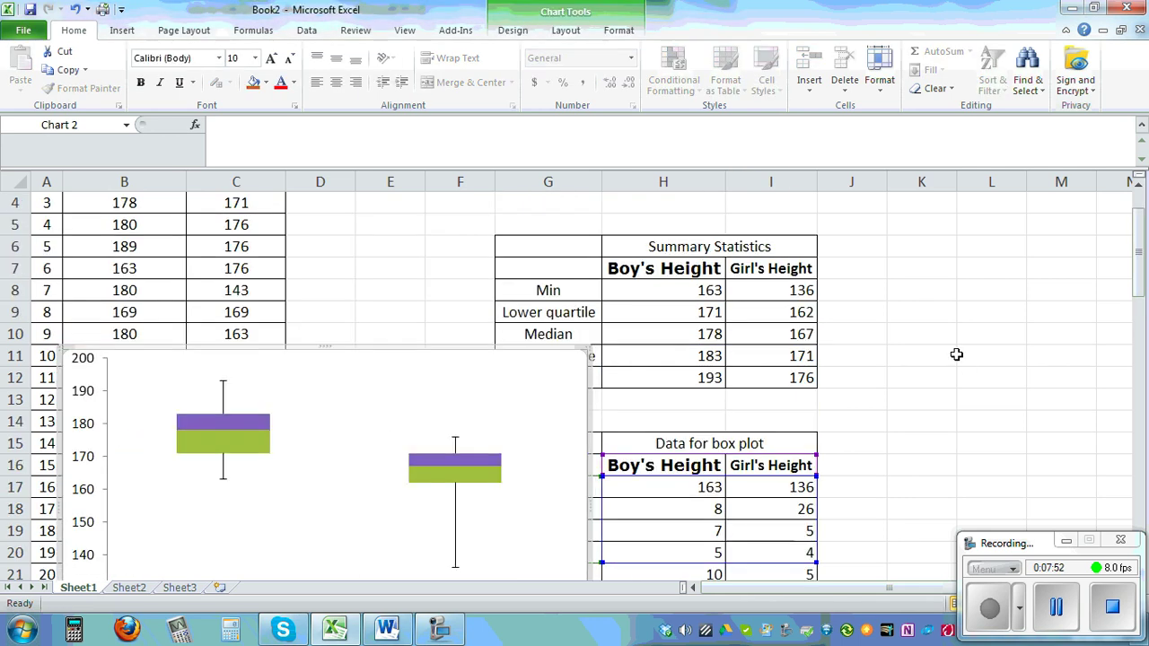
scroll(943, 382, down, 1)
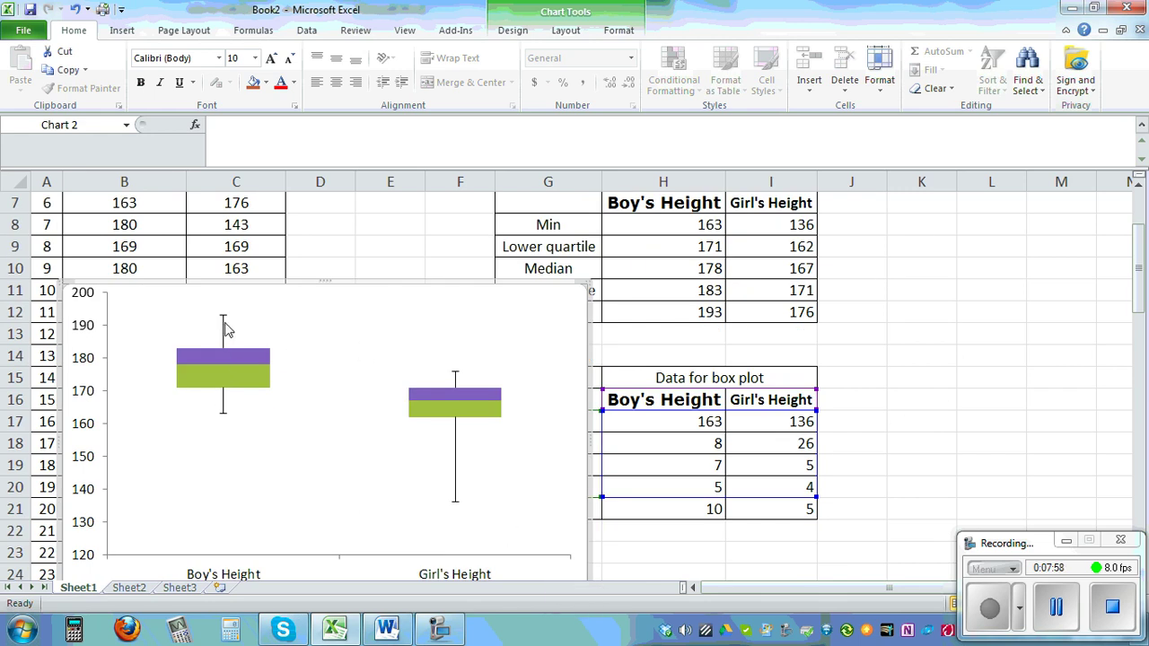
scroll(559, 398, down, 2)
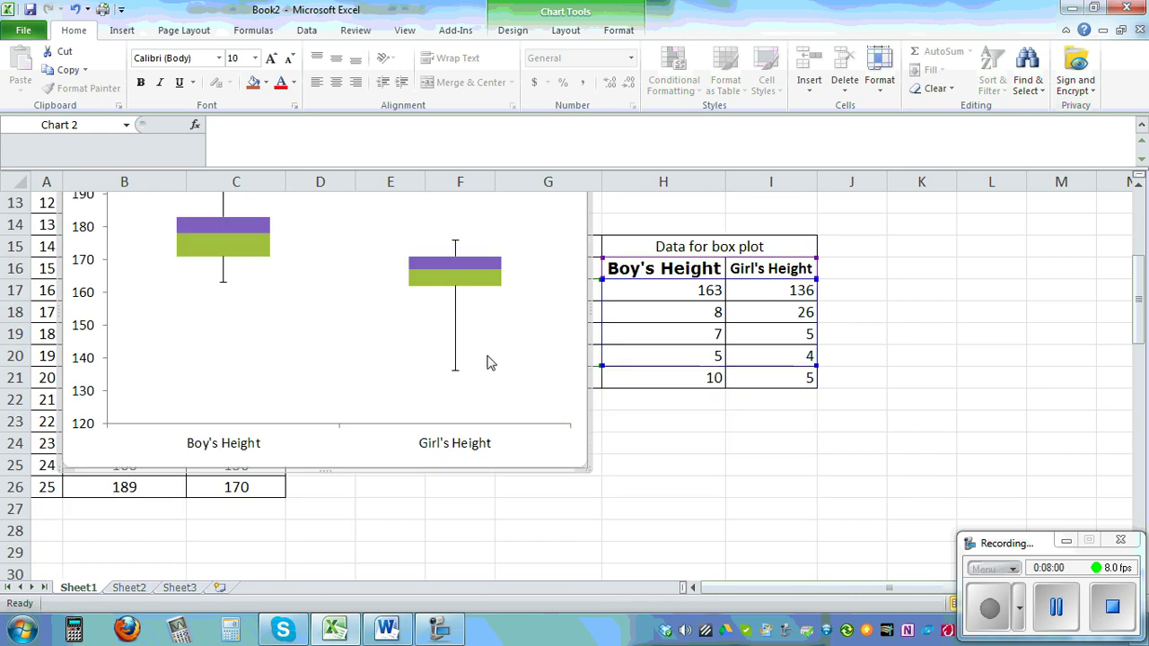
scroll(502, 376, up, 1)
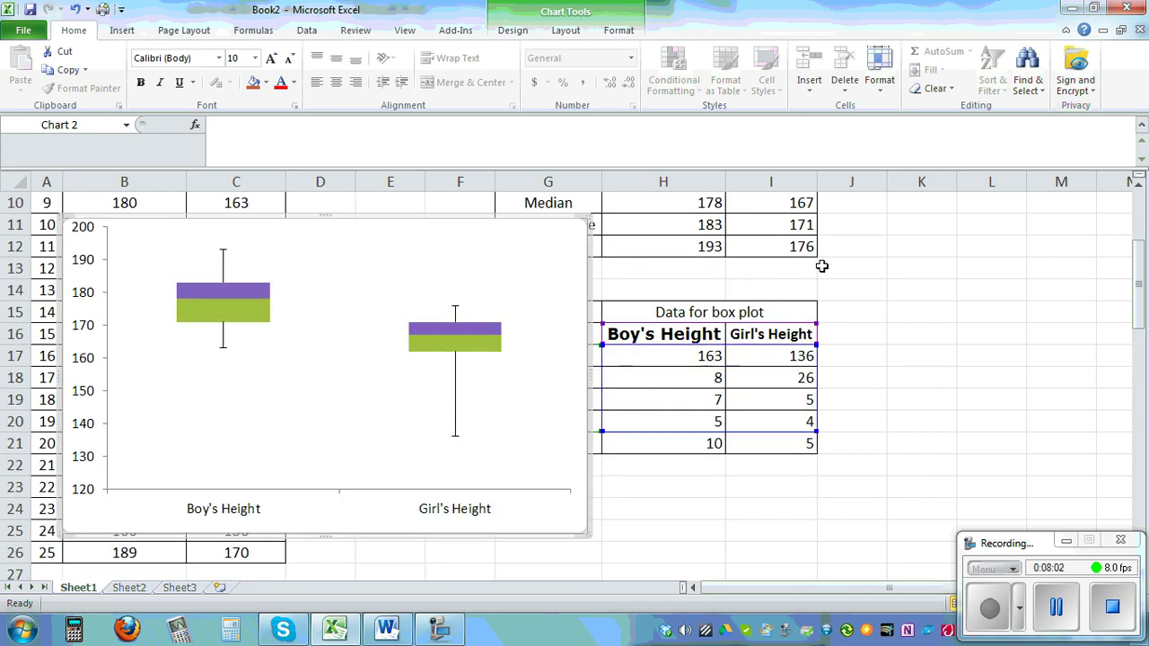
scroll(821, 266, up, 2)
scroll(533, 431, down, 1)
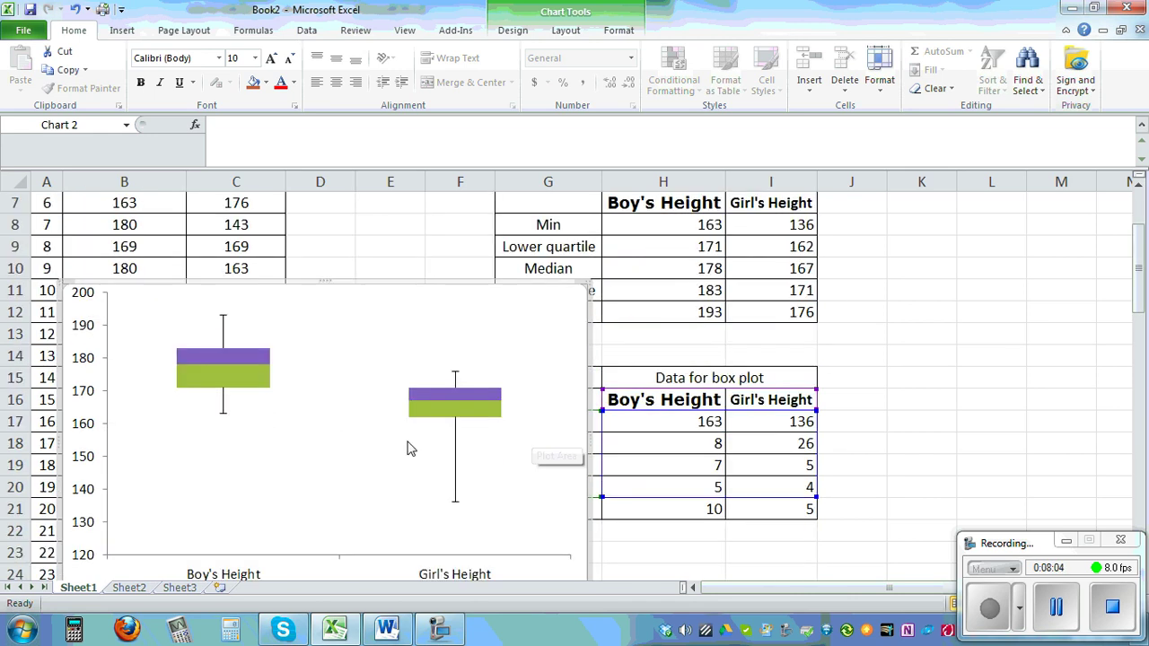
scroll(516, 494, down, 1)
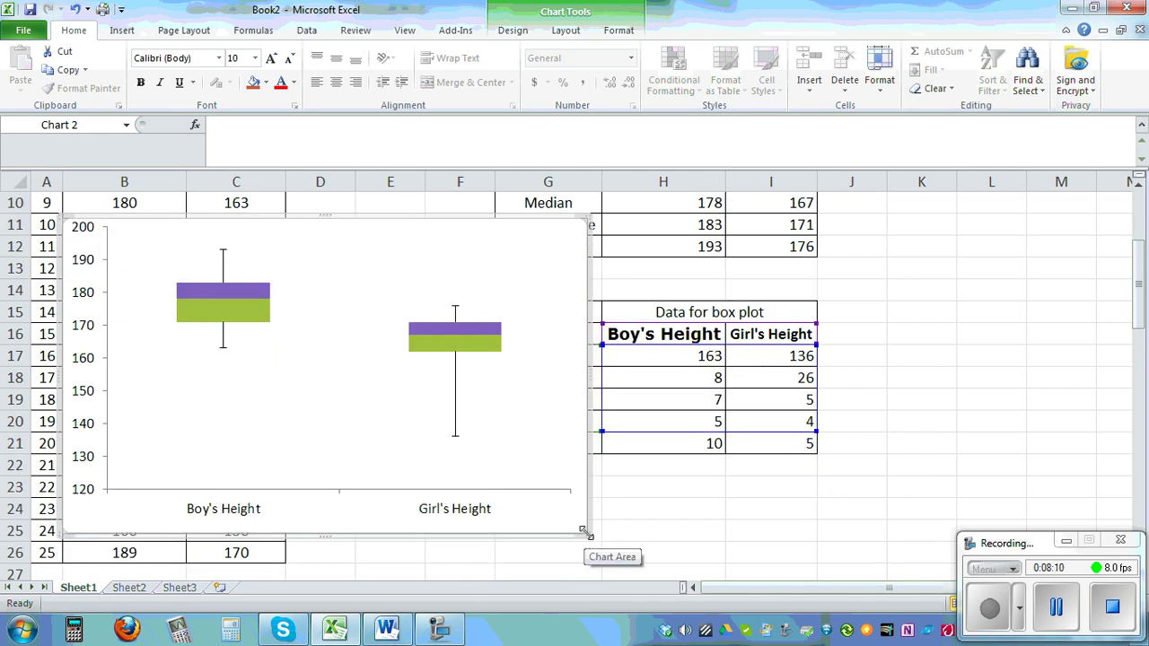
drag(585, 533, 800, 543)
scroll(808, 535, up, 3)
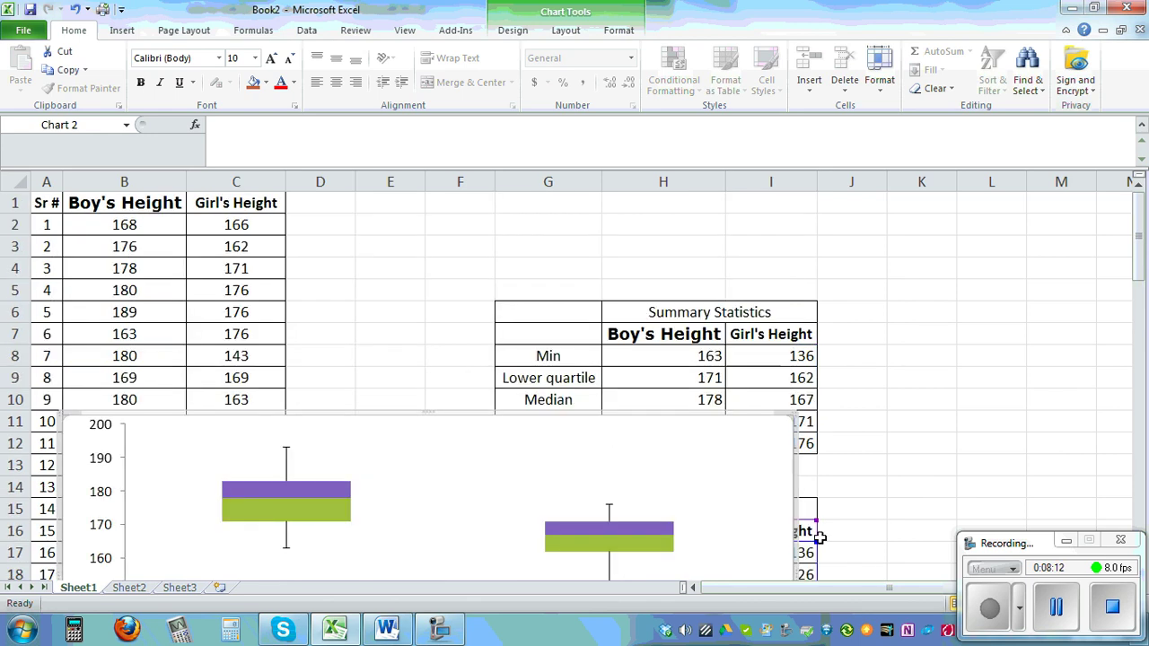
scroll(611, 504, down, 2)
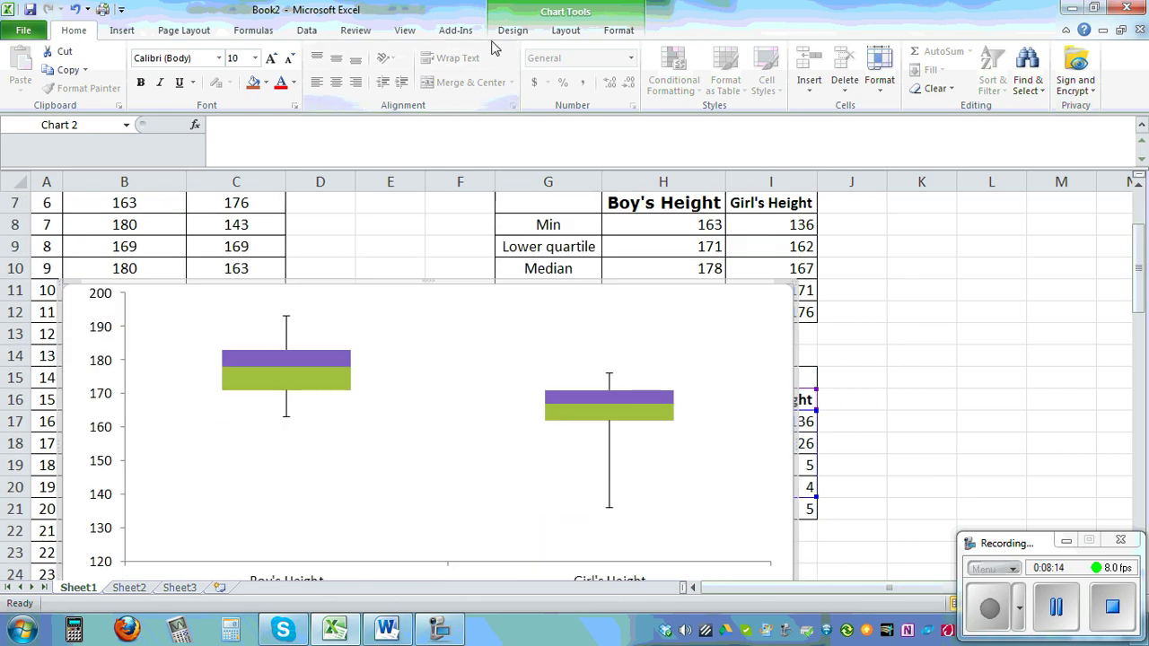
Step: Add a centered overlay chart title 'Box and whisker plot of boys and girls height in cm'
click(565, 30)
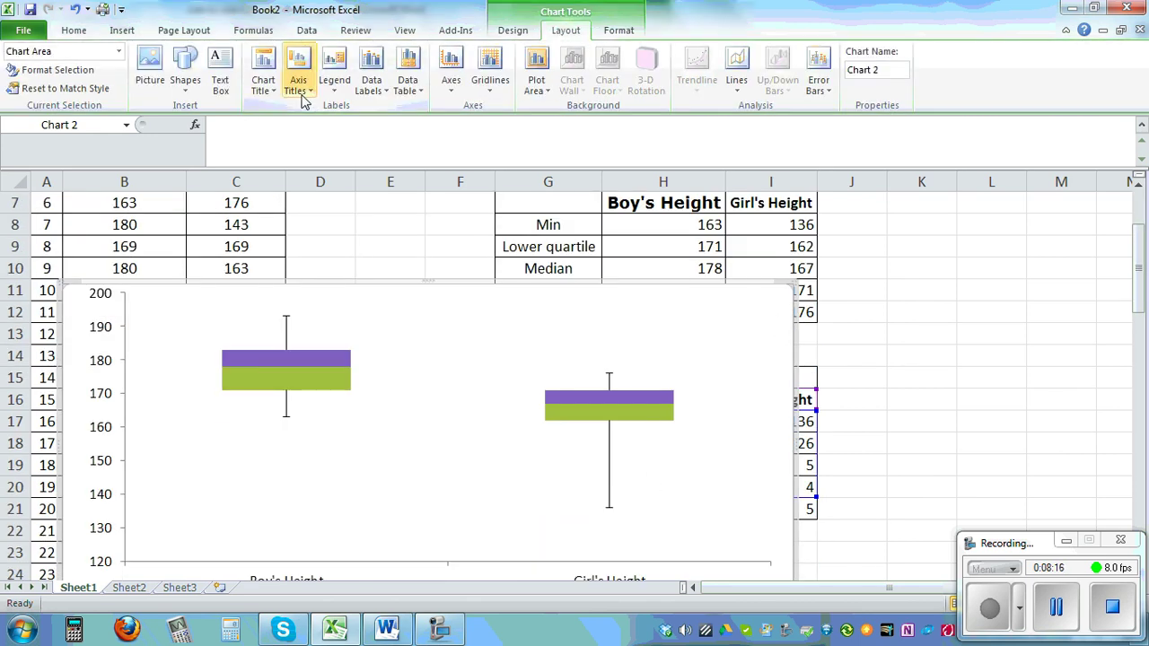
click(263, 81)
click(243, 202)
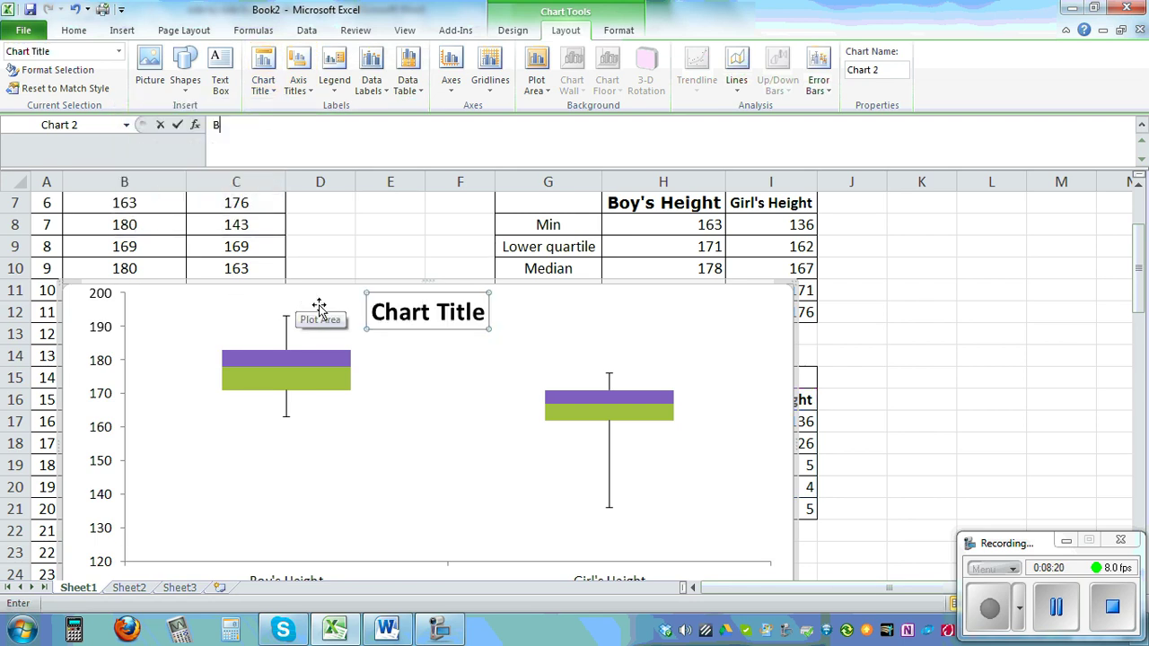
text(Box and whisker plot of boys and girls height in cm)
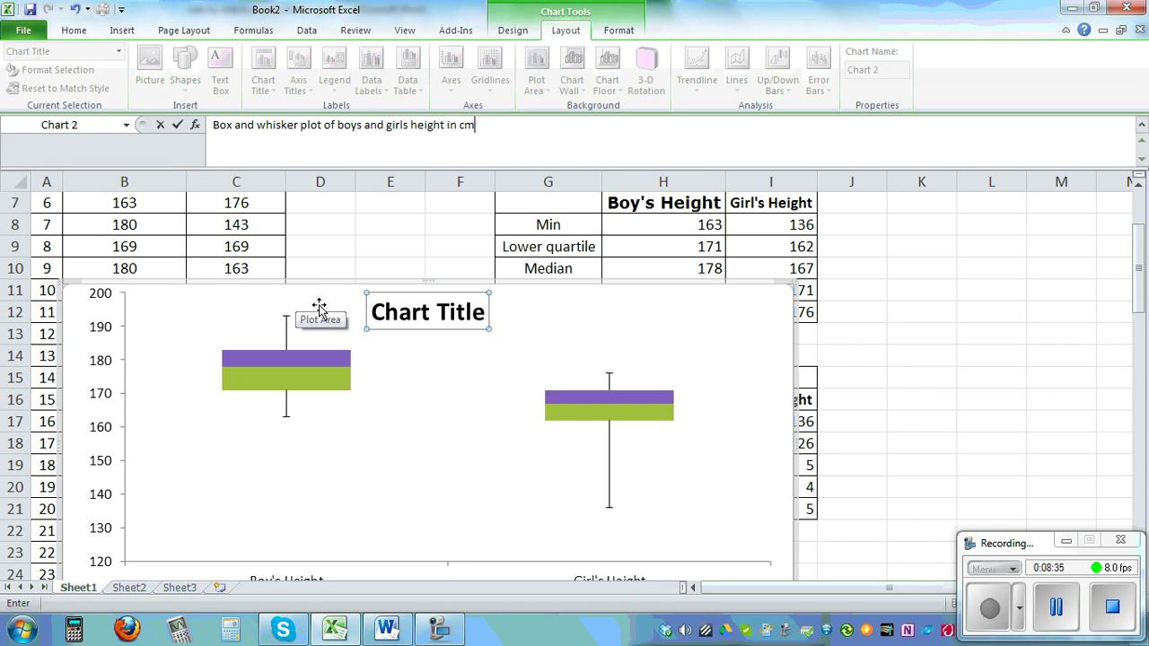
key(Return)
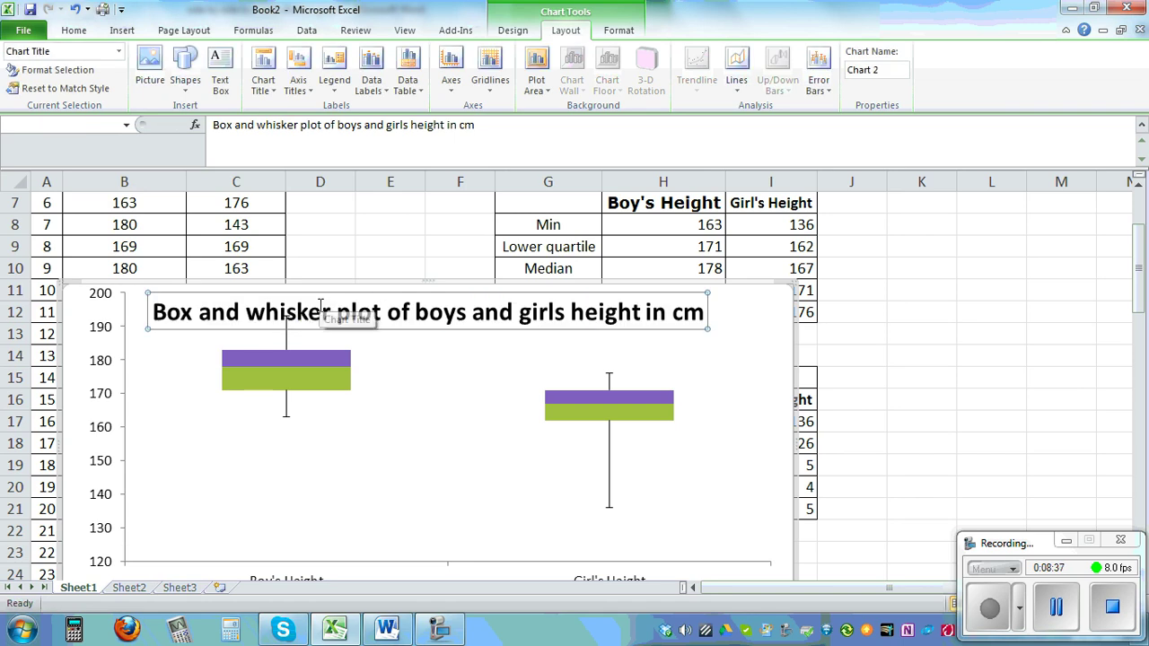
click(914, 400)
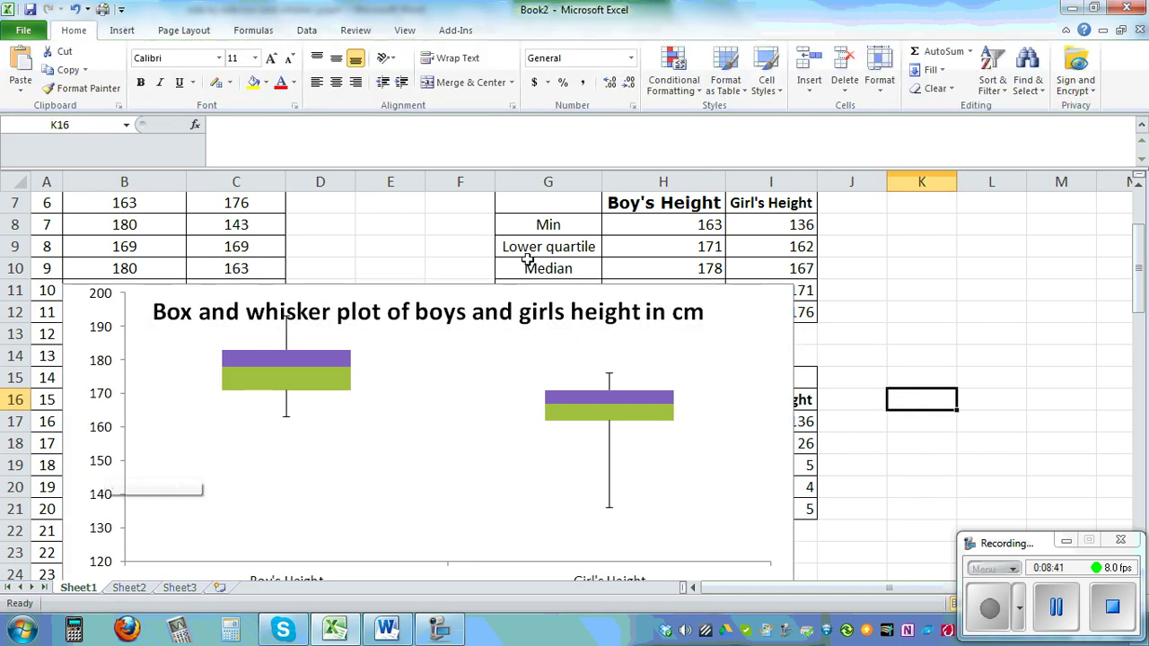
Step: Add a horizontal vertical-axis title, then delete it as unwanted
click(762, 338)
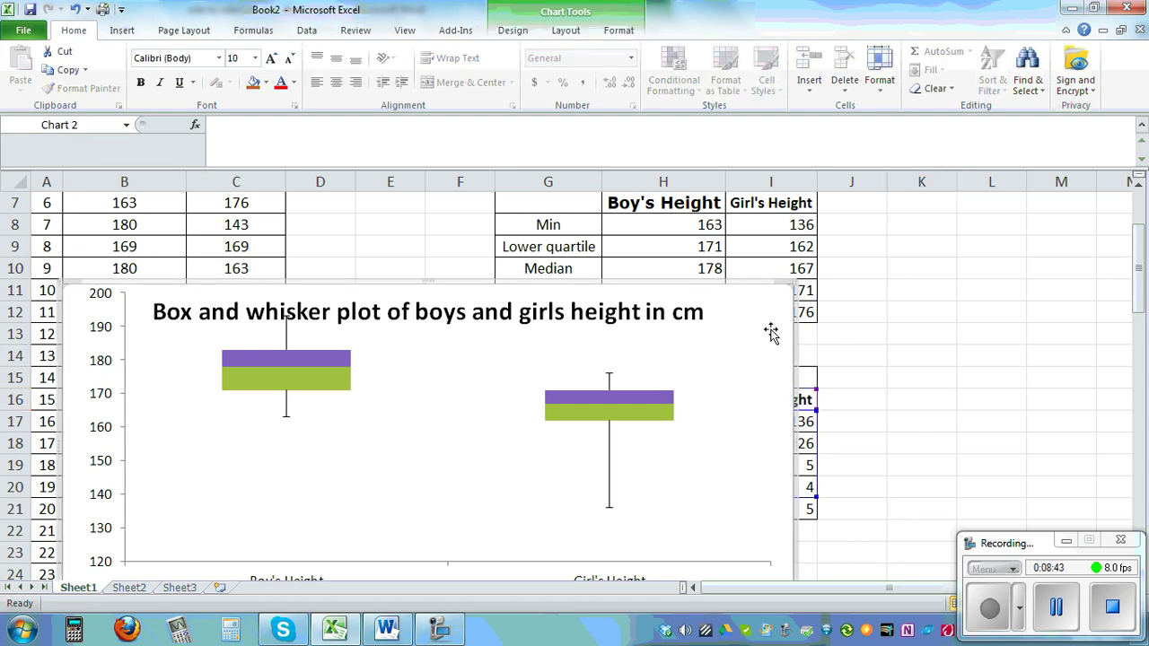
click(565, 30)
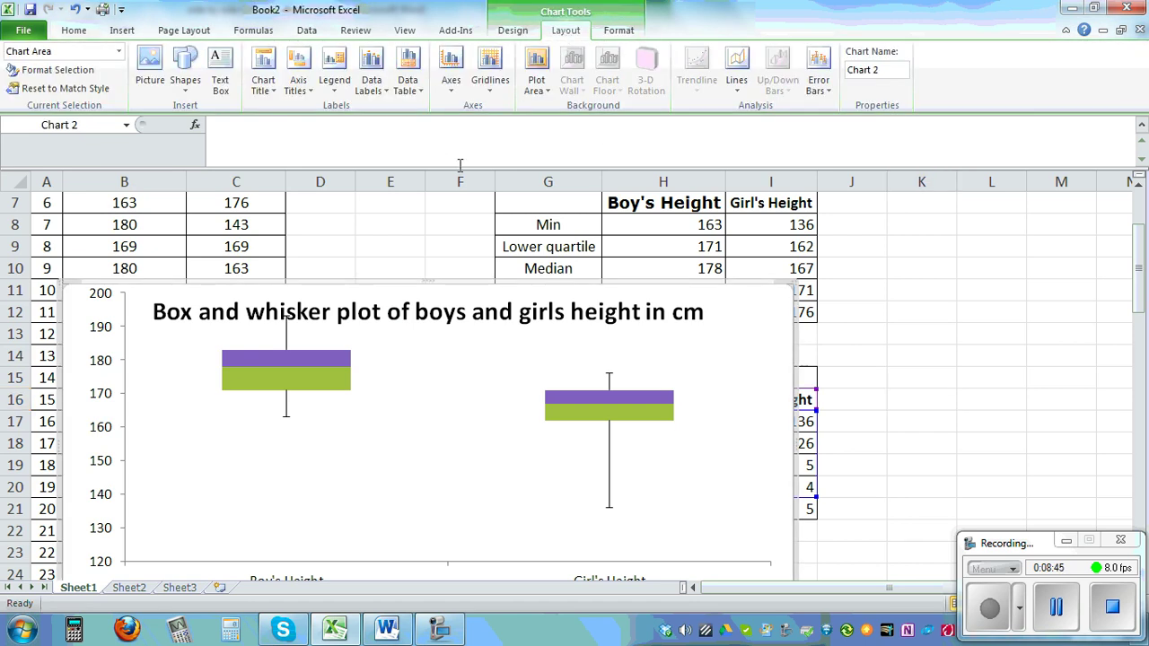
click(297, 93)
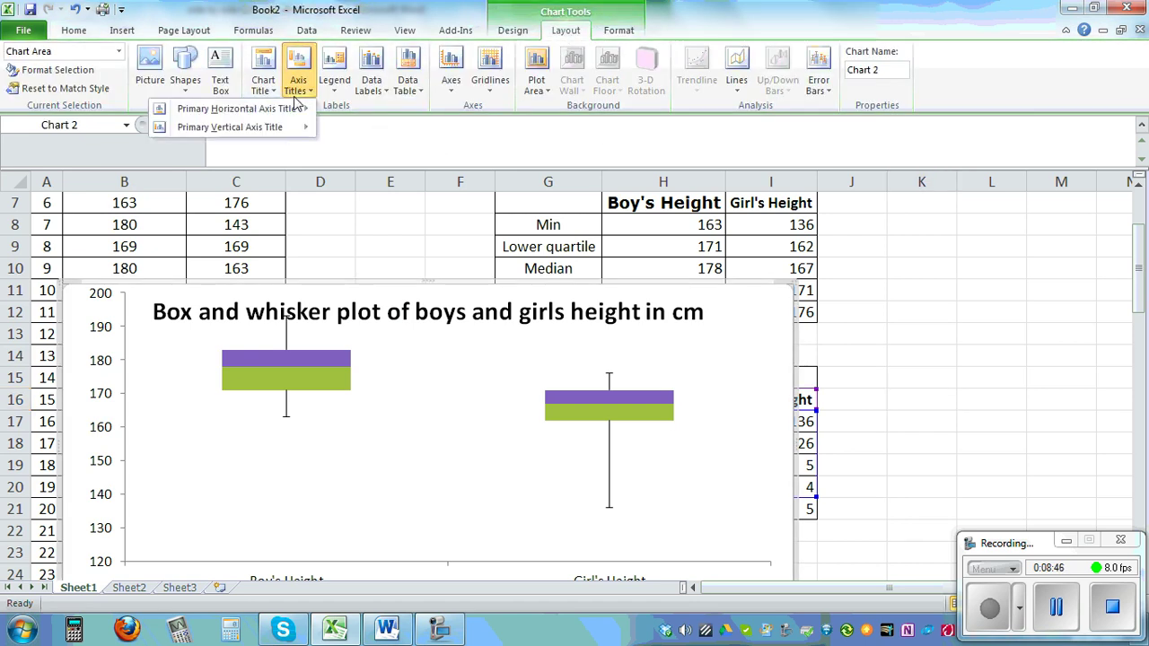
mouse_move(256, 133)
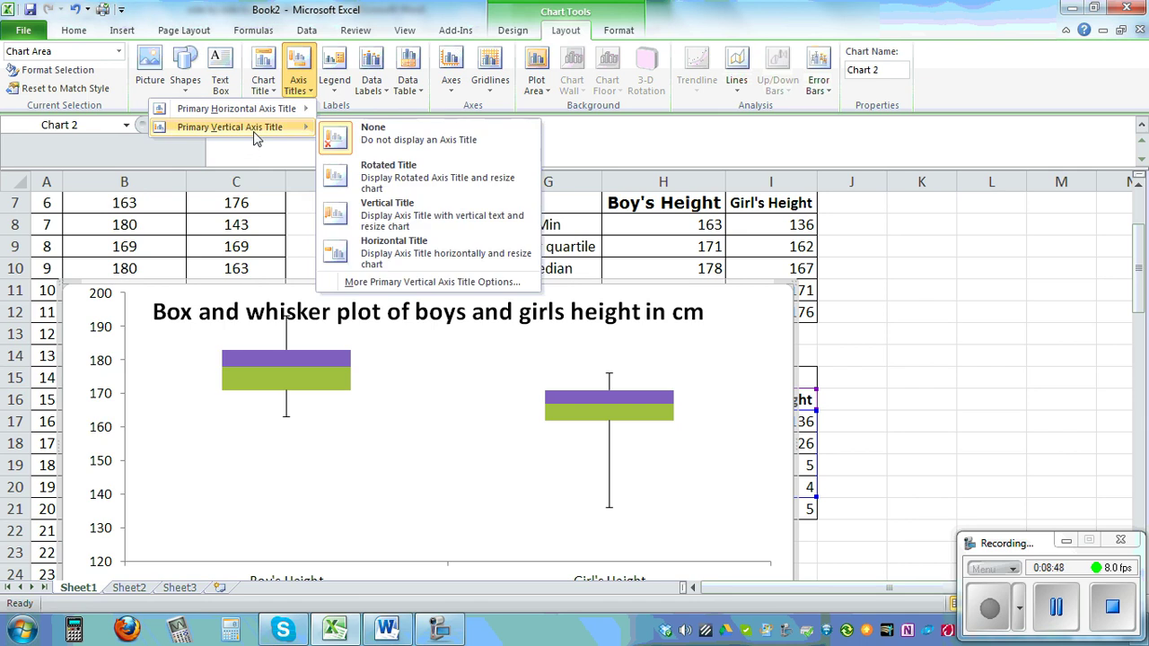
click(422, 254)
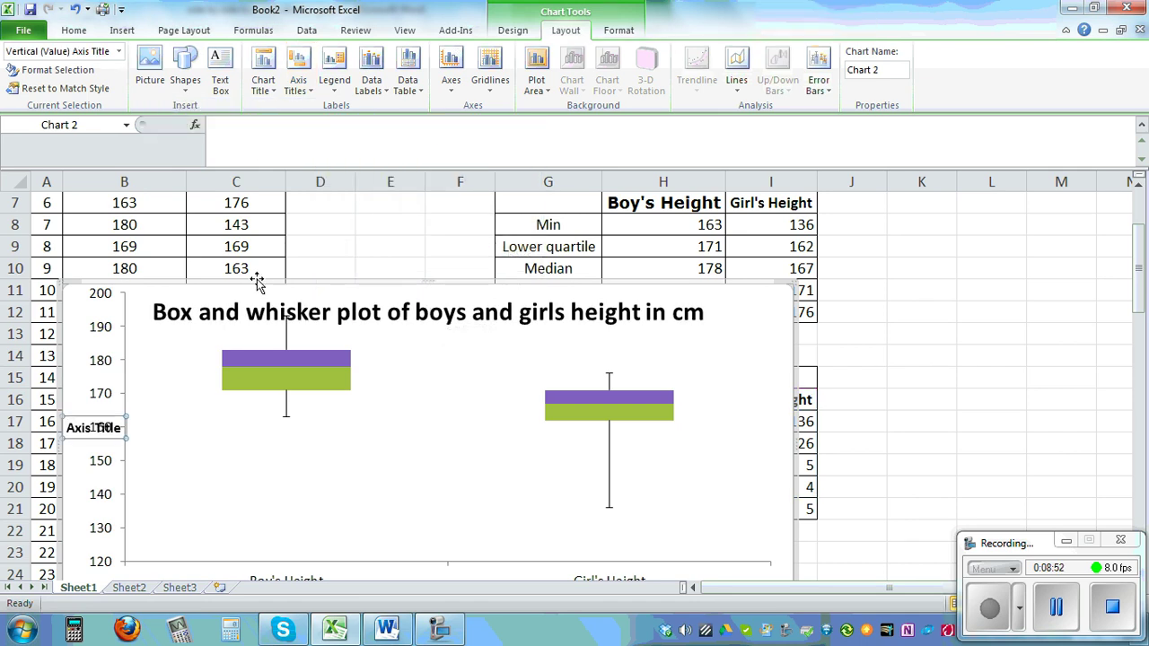
key(Delete)
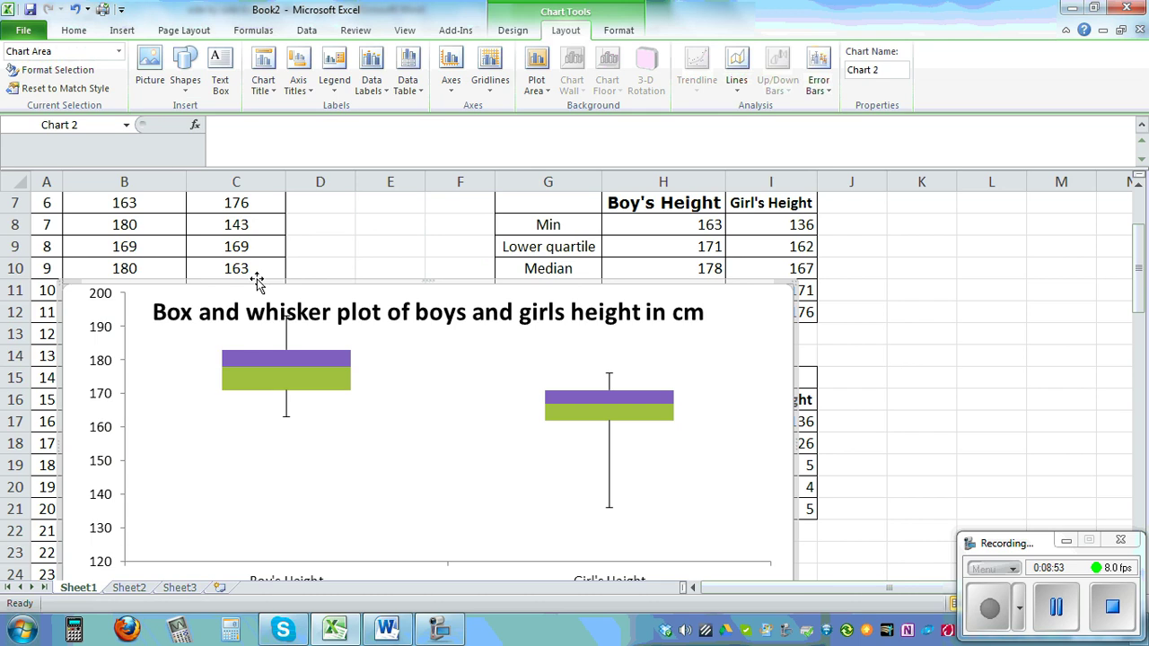
Step: Add a rotated vertical axis title reading 'Height in cm'
click(298, 79)
mouse_move(260, 127)
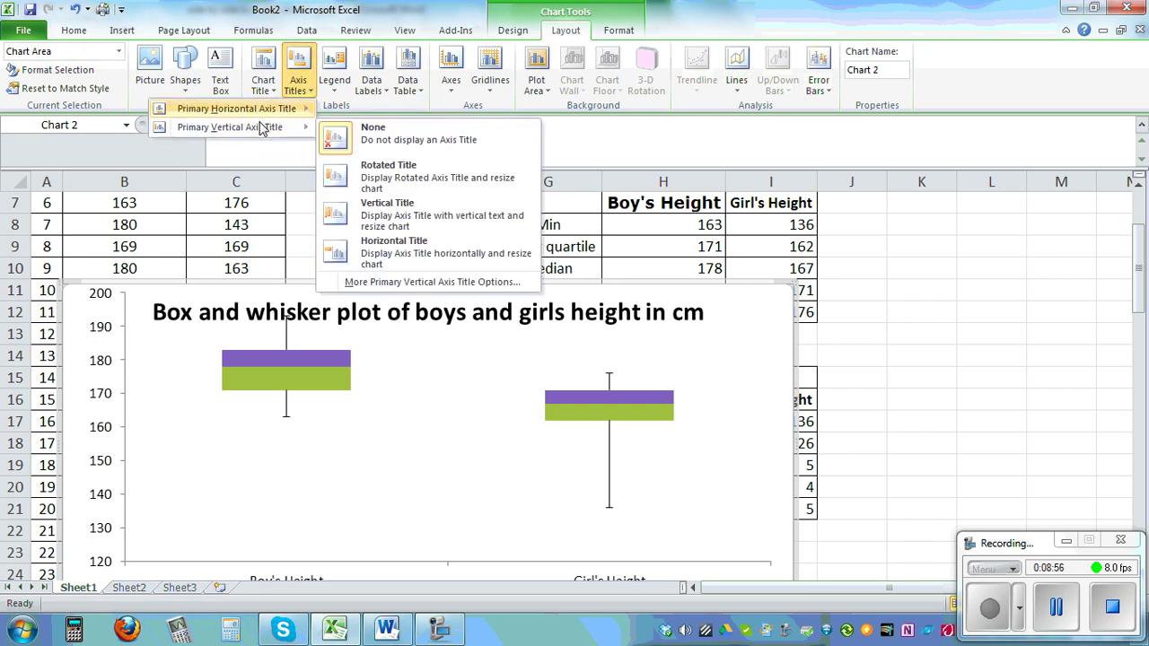
click(384, 170)
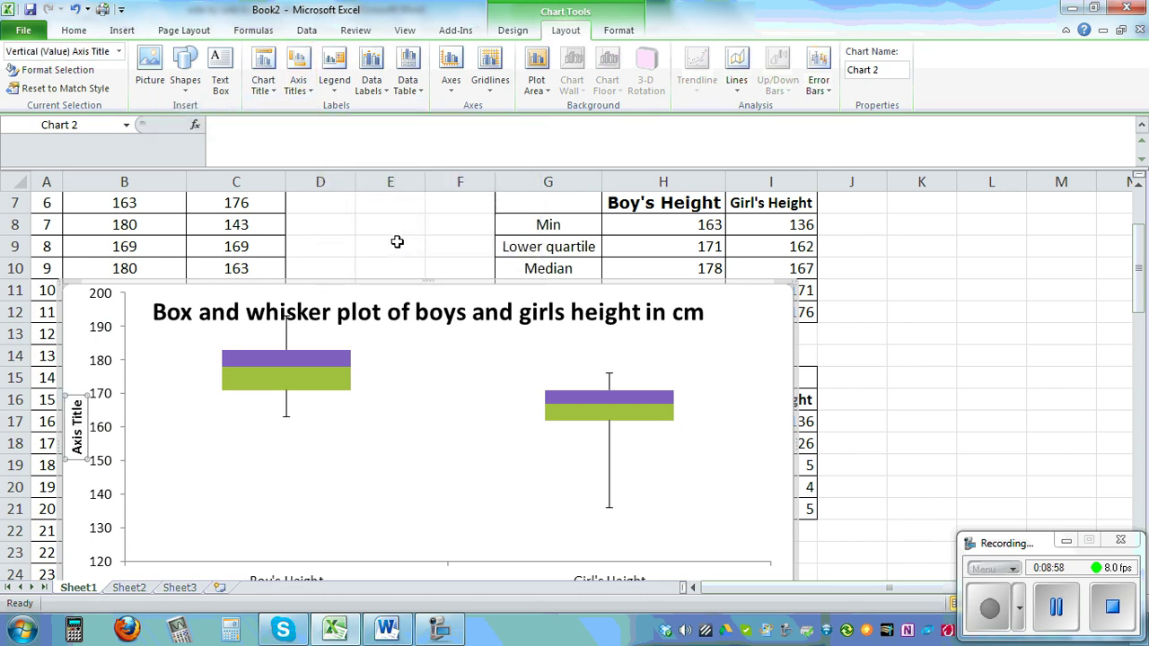
text(Height in cm)
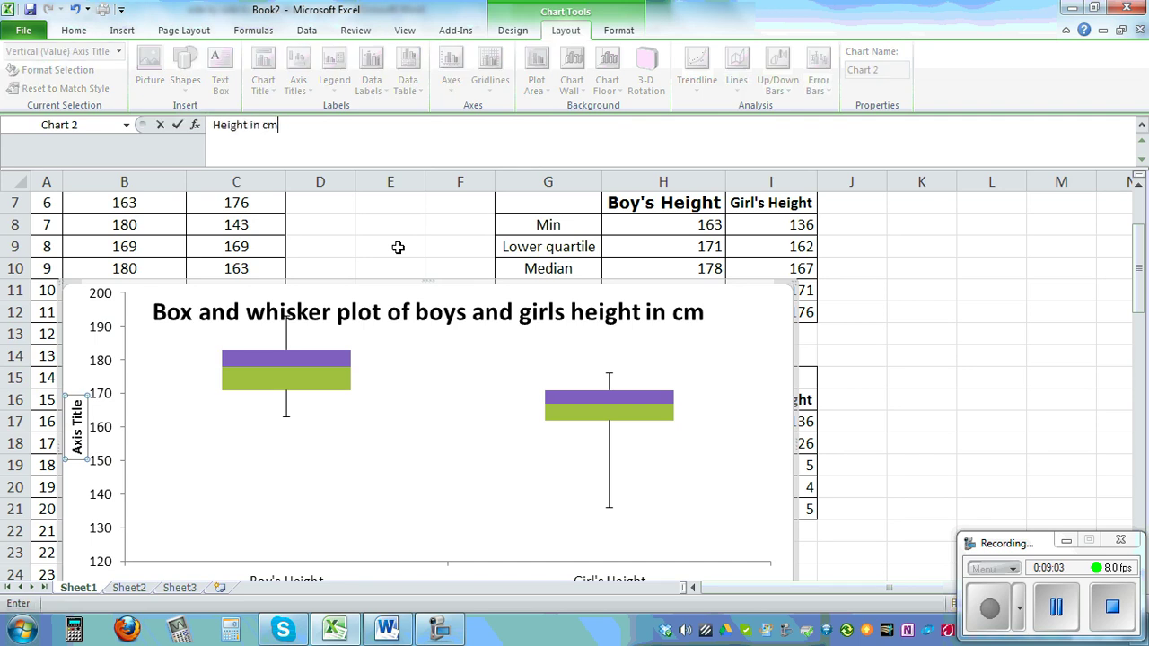
key(Return)
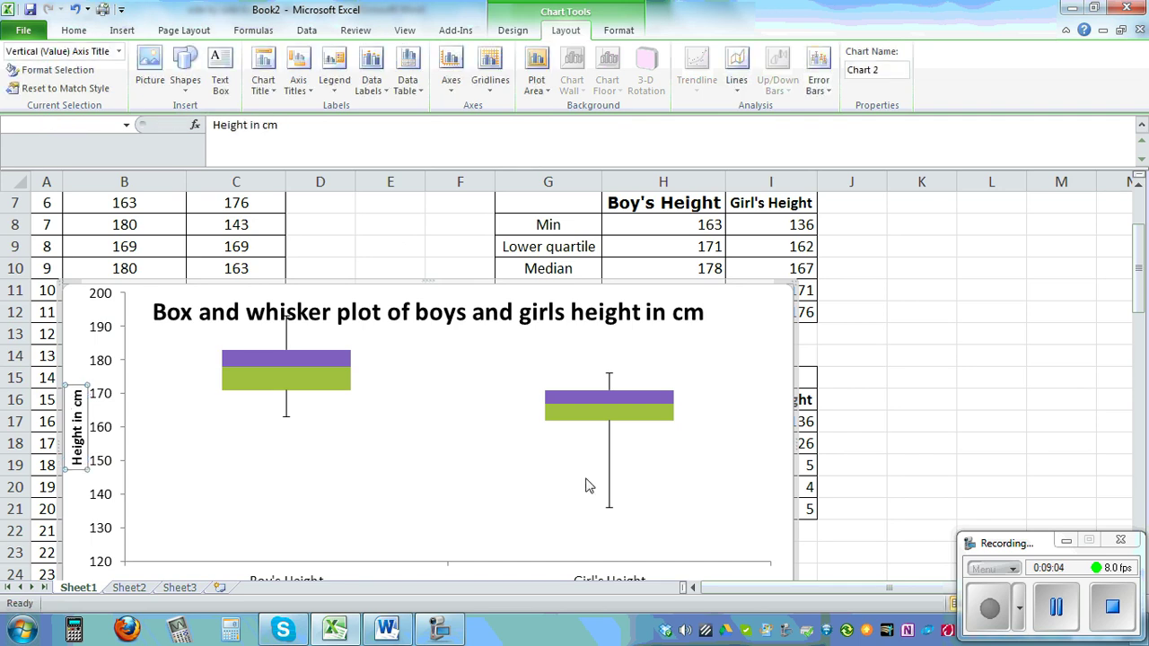
click(1055, 458)
scroll(1057, 453, down, 3)
scroll(1050, 457, up, 4)
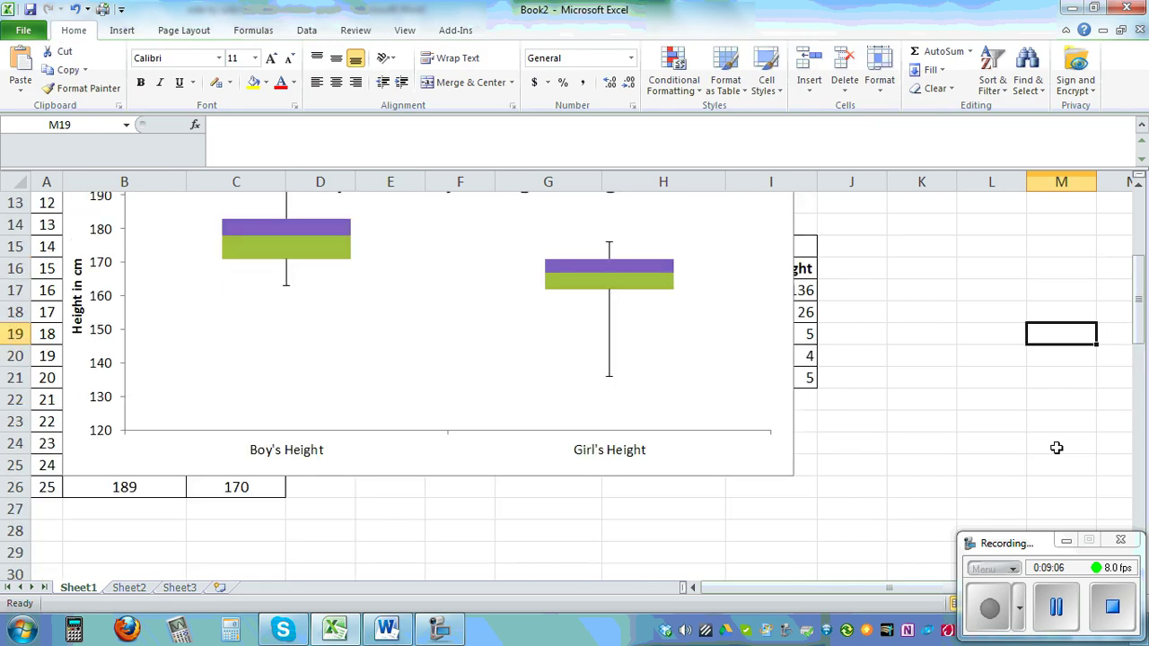
Step: Widen the chart by dragging its corner to the right
click(760, 381)
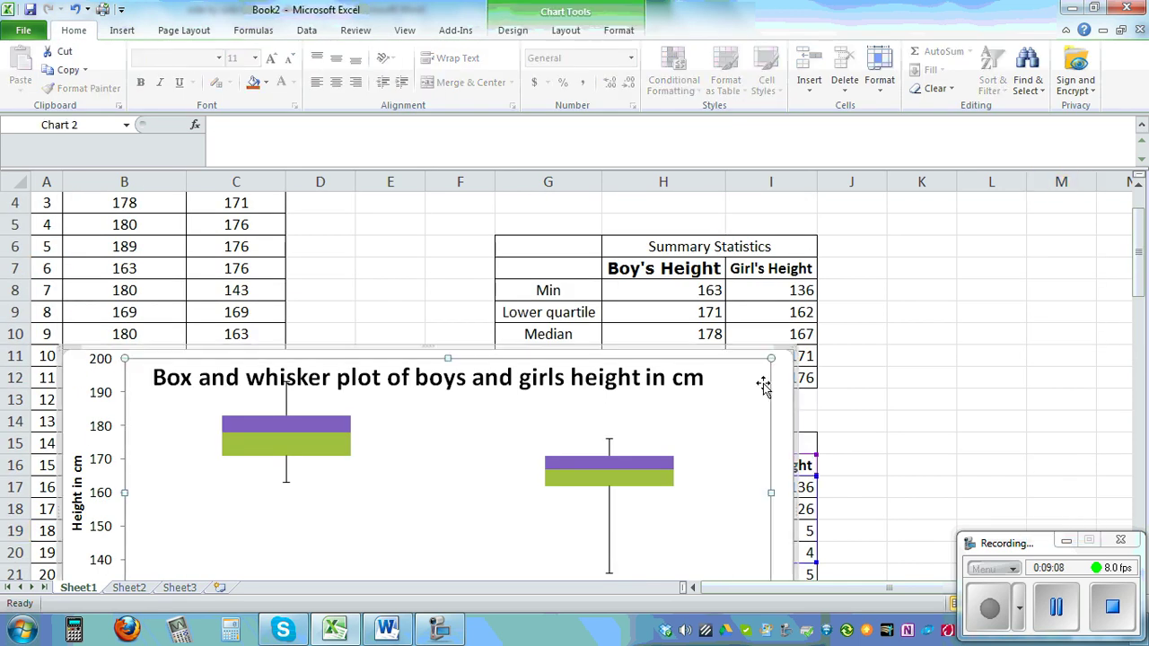
click(982, 356)
scroll(982, 356, down, 2)
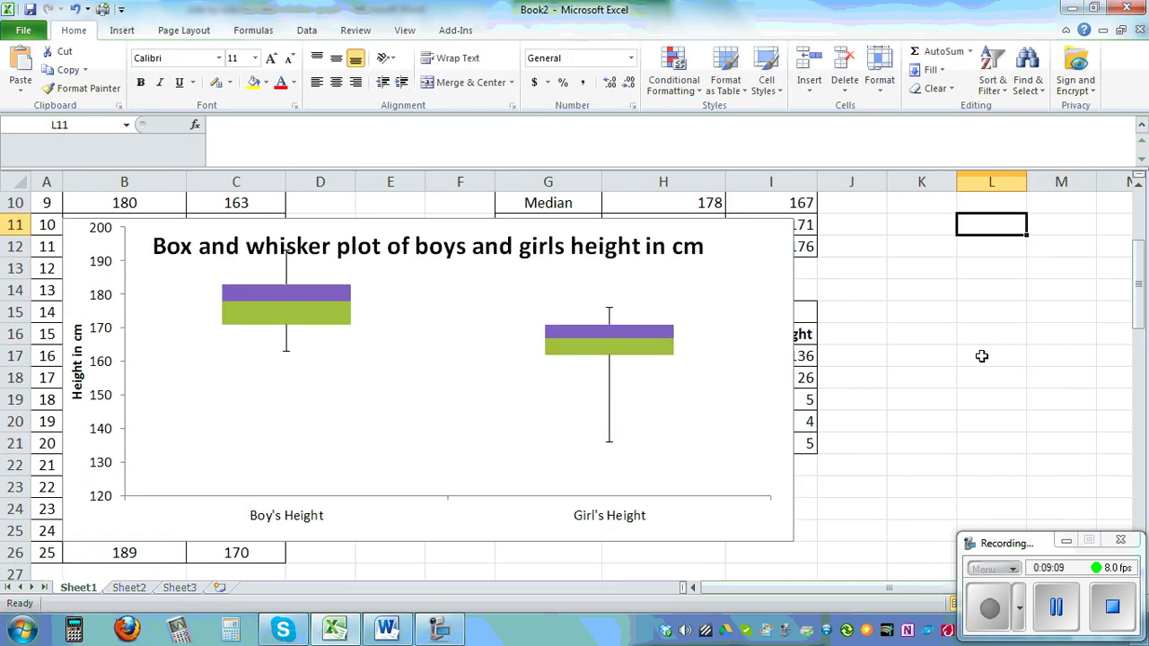
click(793, 532)
drag(792, 538, 968, 538)
scroll(1062, 454, up, 1)
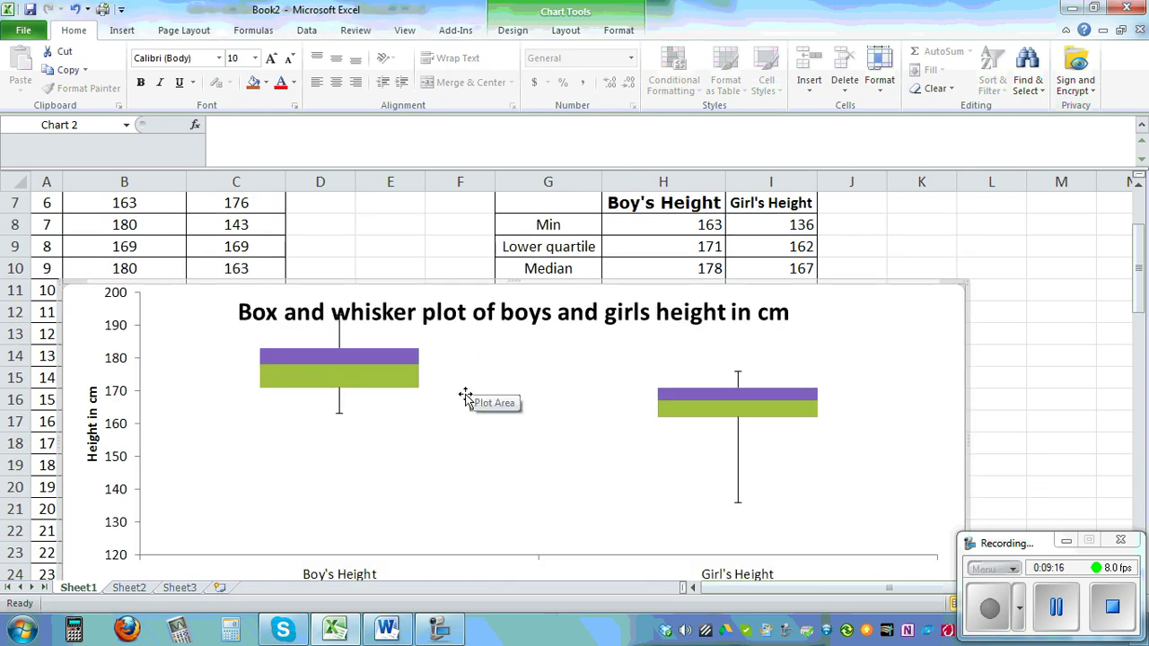
Step: Make the chart title 11 pt and not bold, and shift it further right
click(450, 314)
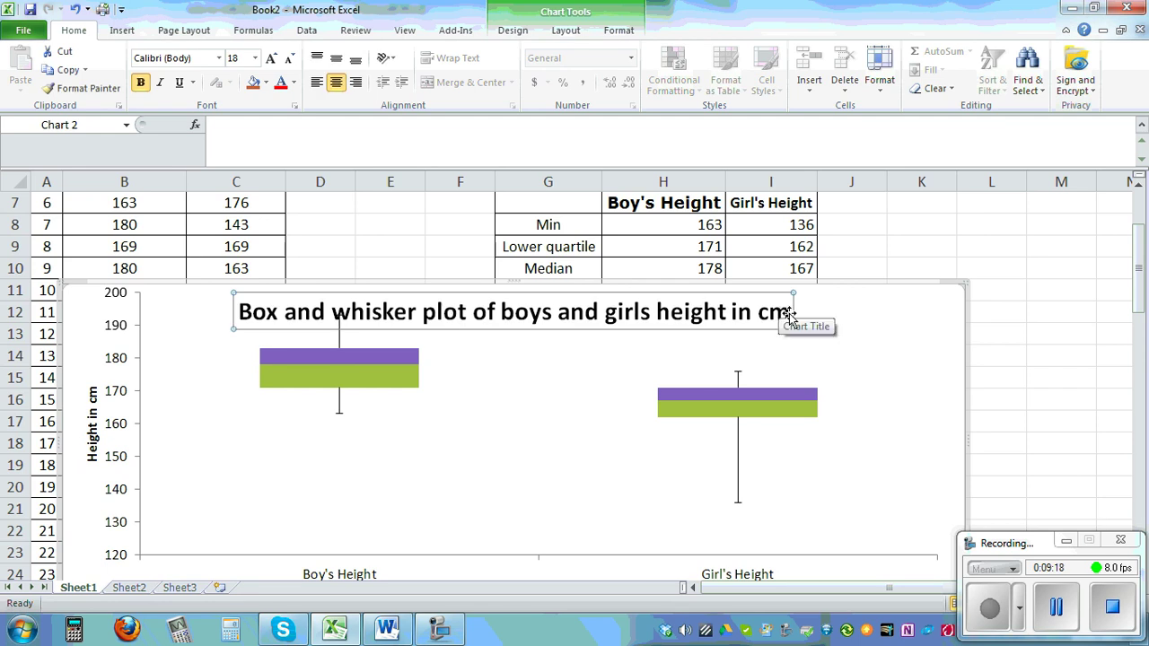
drag(790, 312, 233, 307)
click(140, 82)
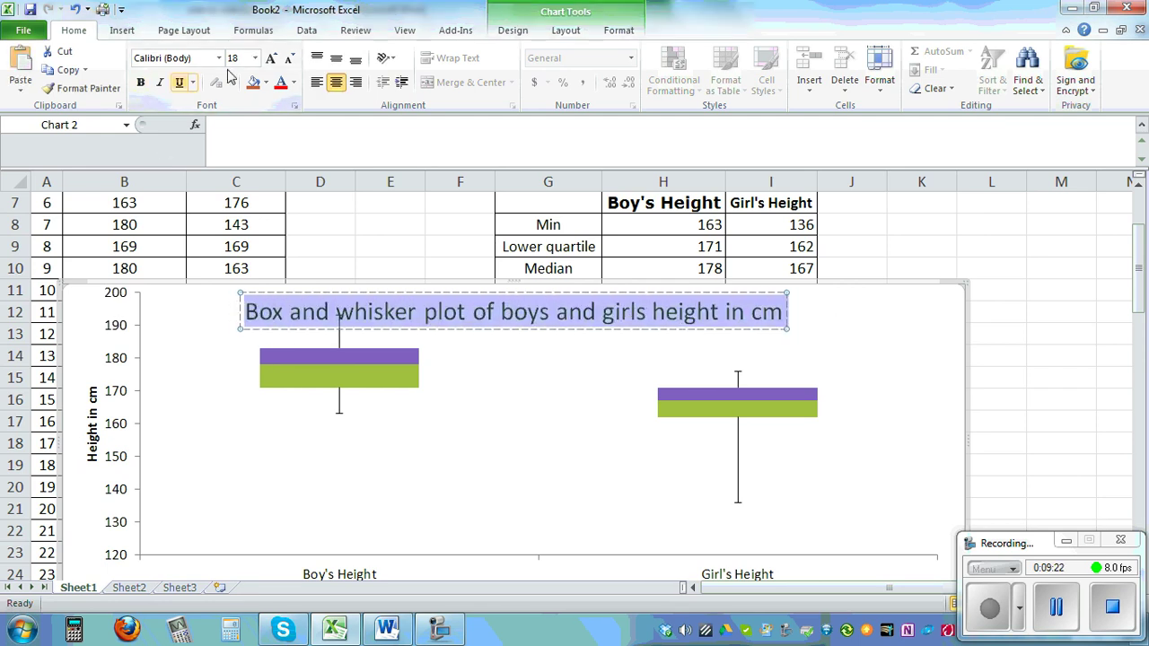
click(255, 58)
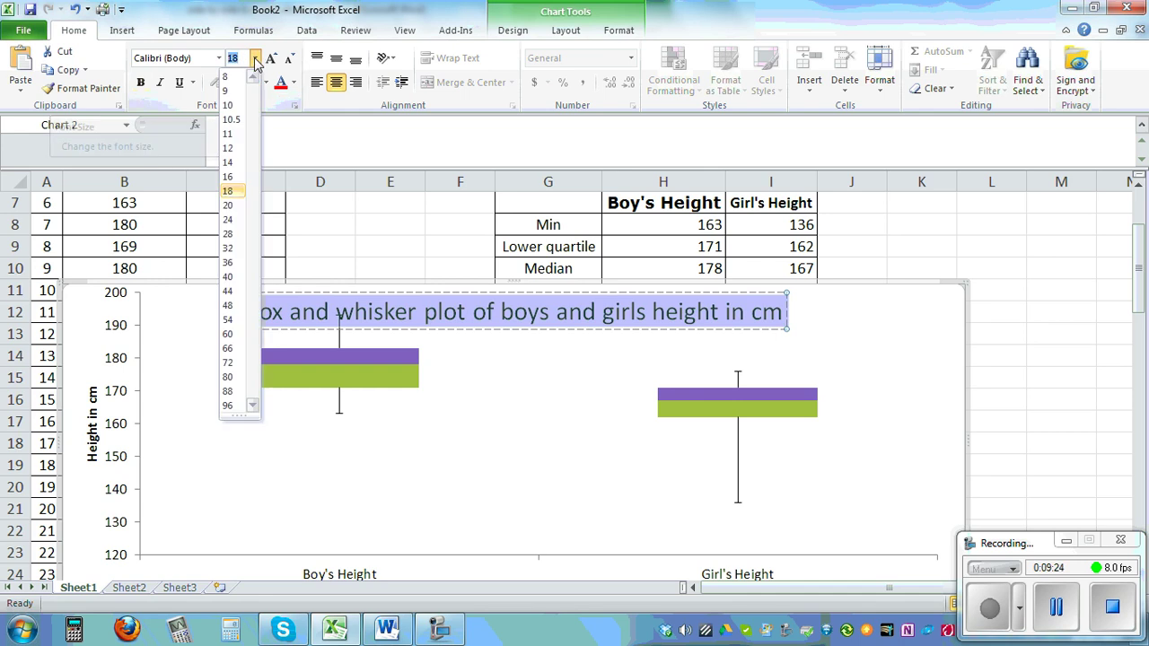
click(231, 139)
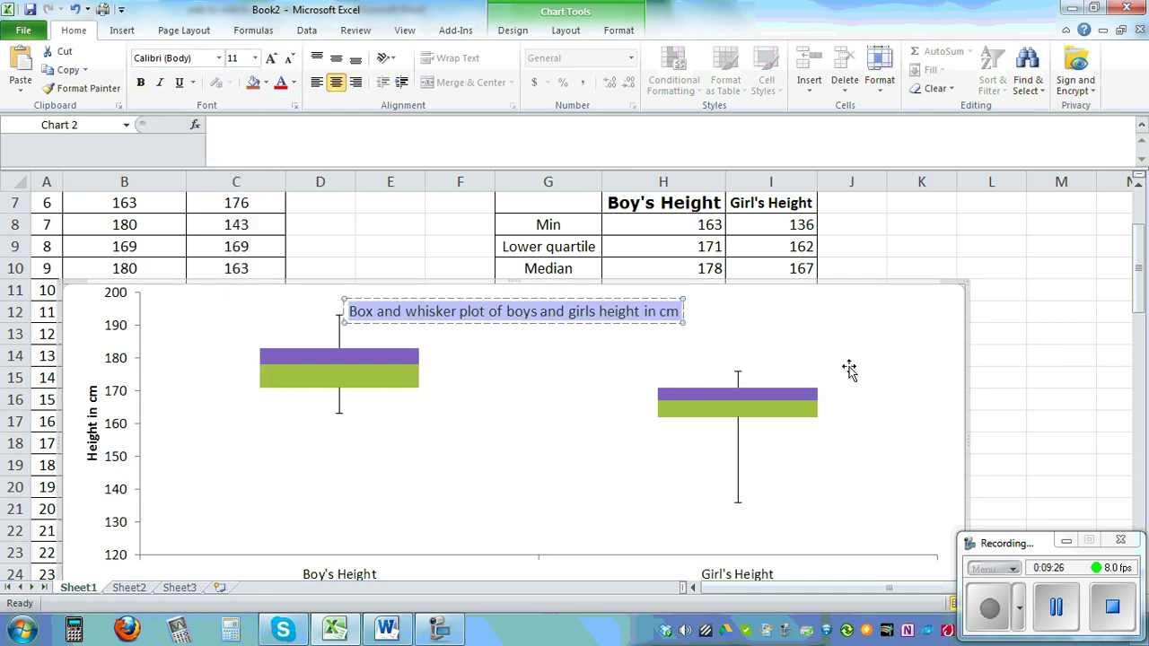
click(558, 298)
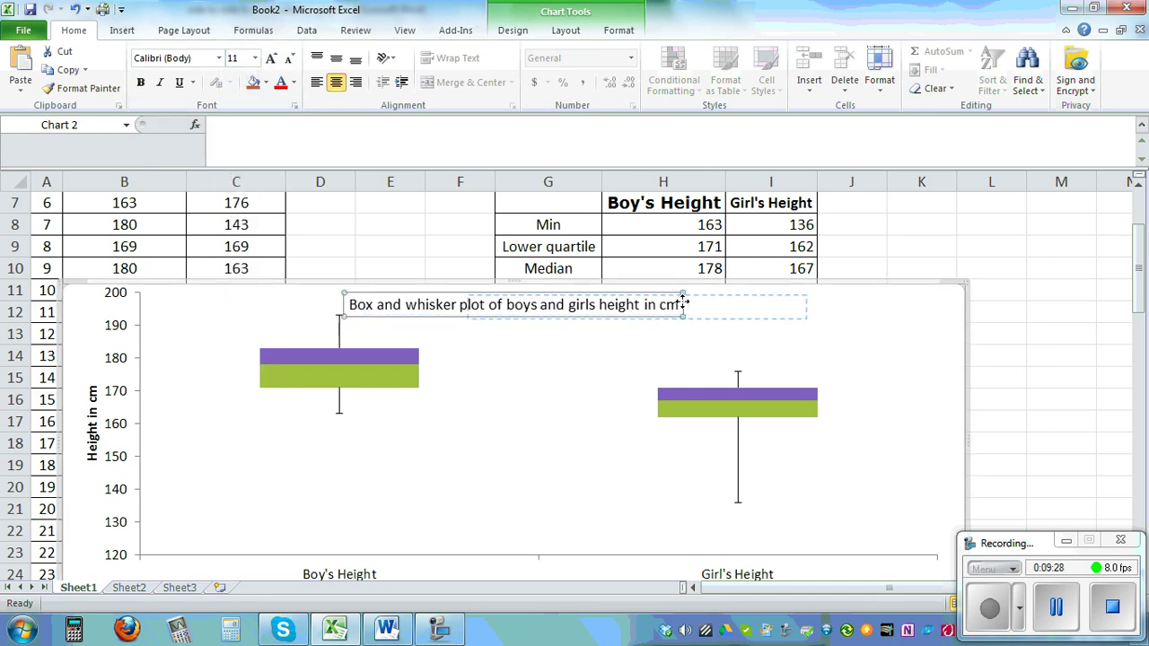
drag(679, 303, 801, 298)
click(1048, 339)
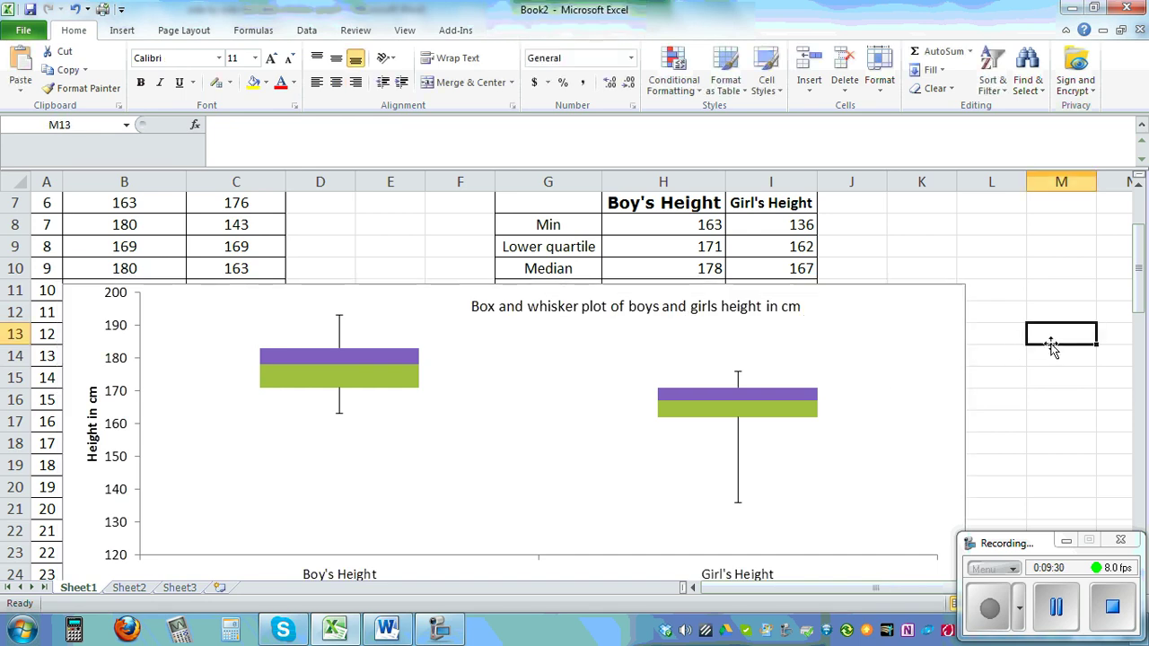